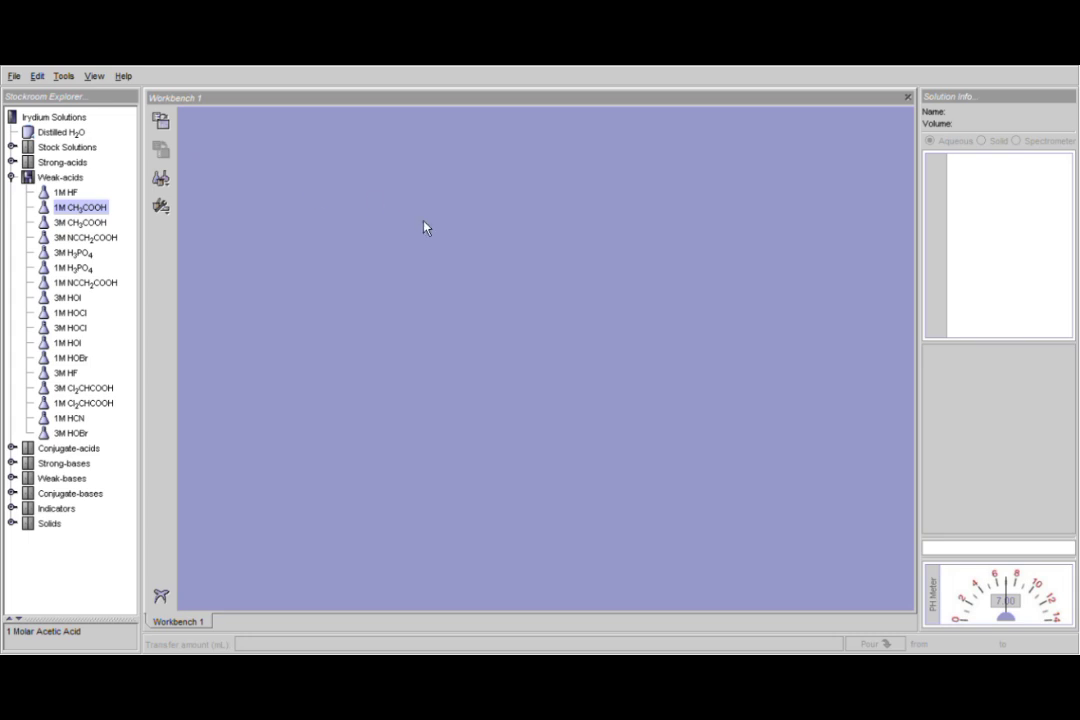
Step: Add a 100mL volumetric flask to the workbench and place it in the upper part of the work area
click(165, 184)
mouse_move(224, 275)
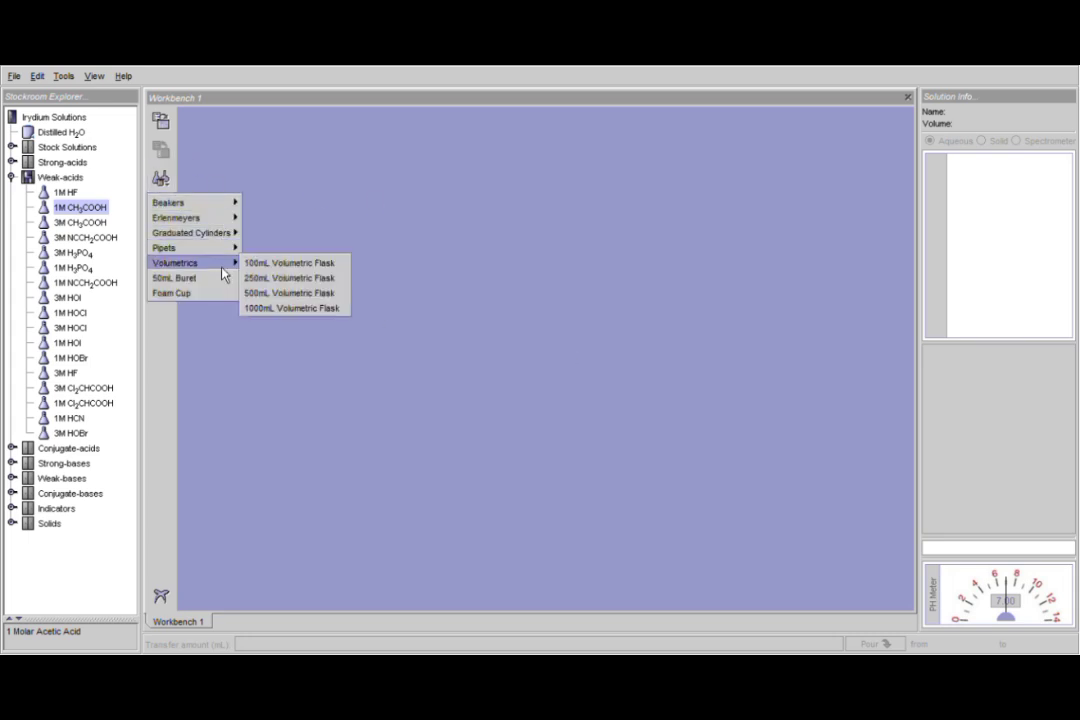
click(285, 264)
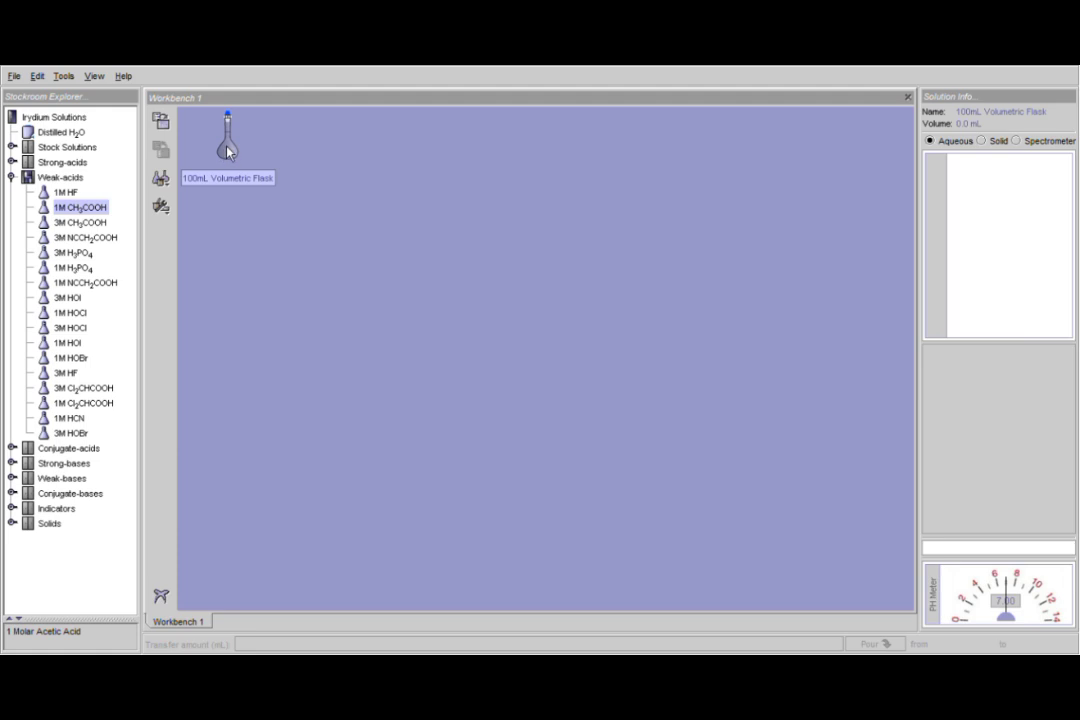
drag(272, 188, 310, 212)
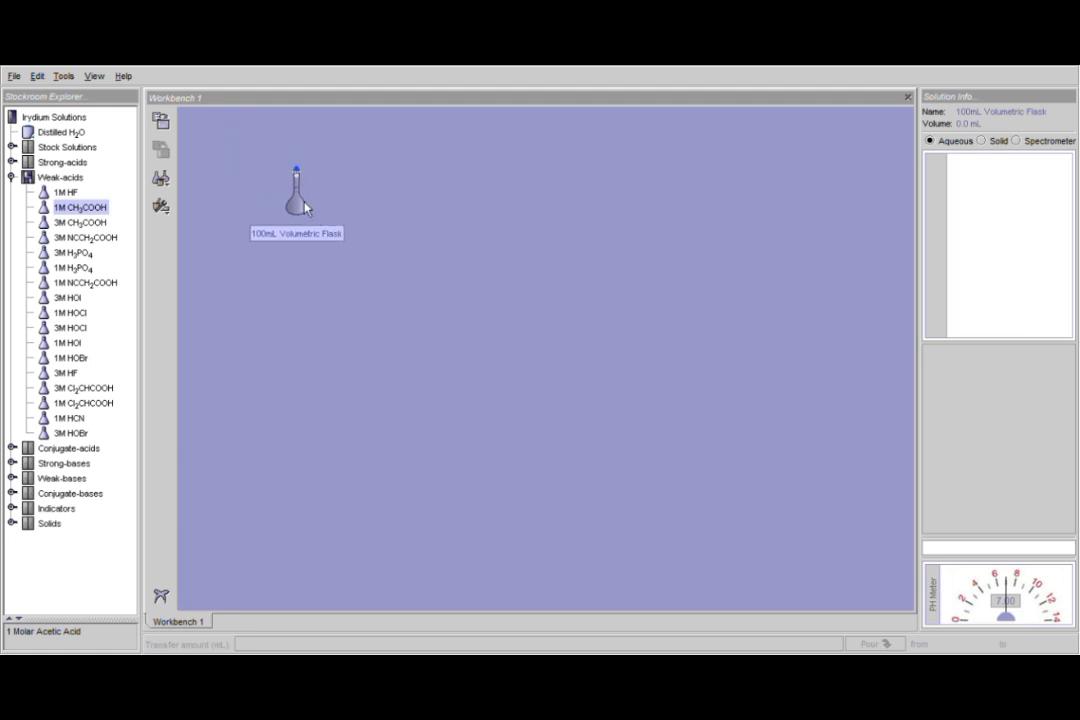
Step: Add a 250mL beaker to the workbench and place it beside the volumetric flask
click(161, 180)
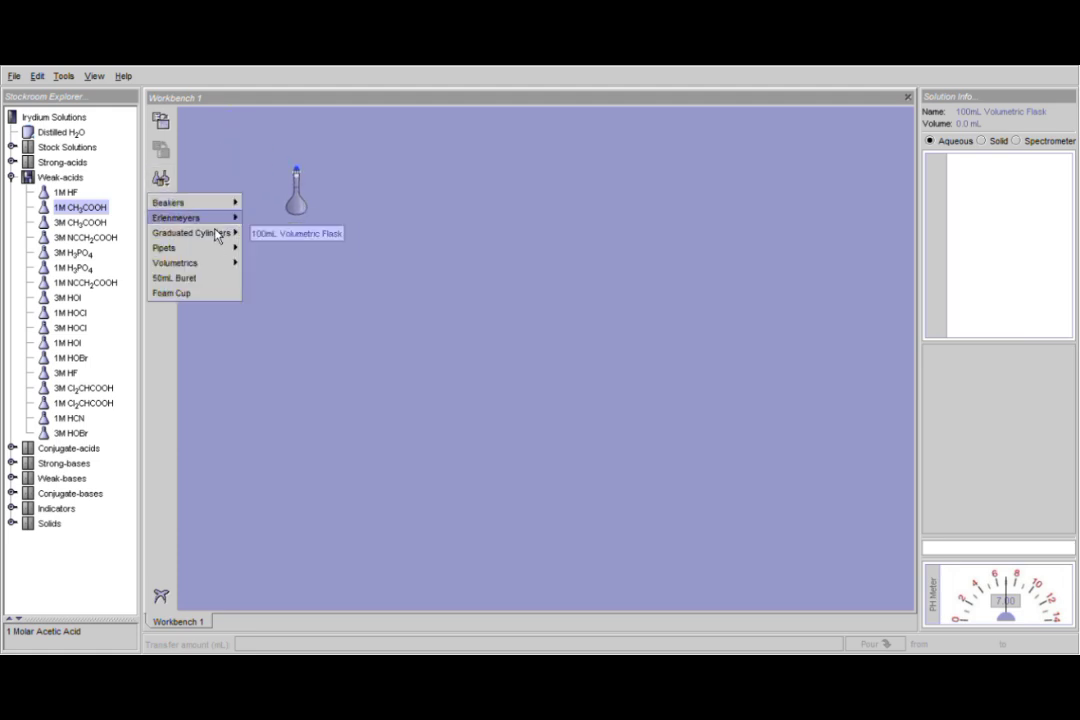
mouse_move(214, 209)
click(274, 202)
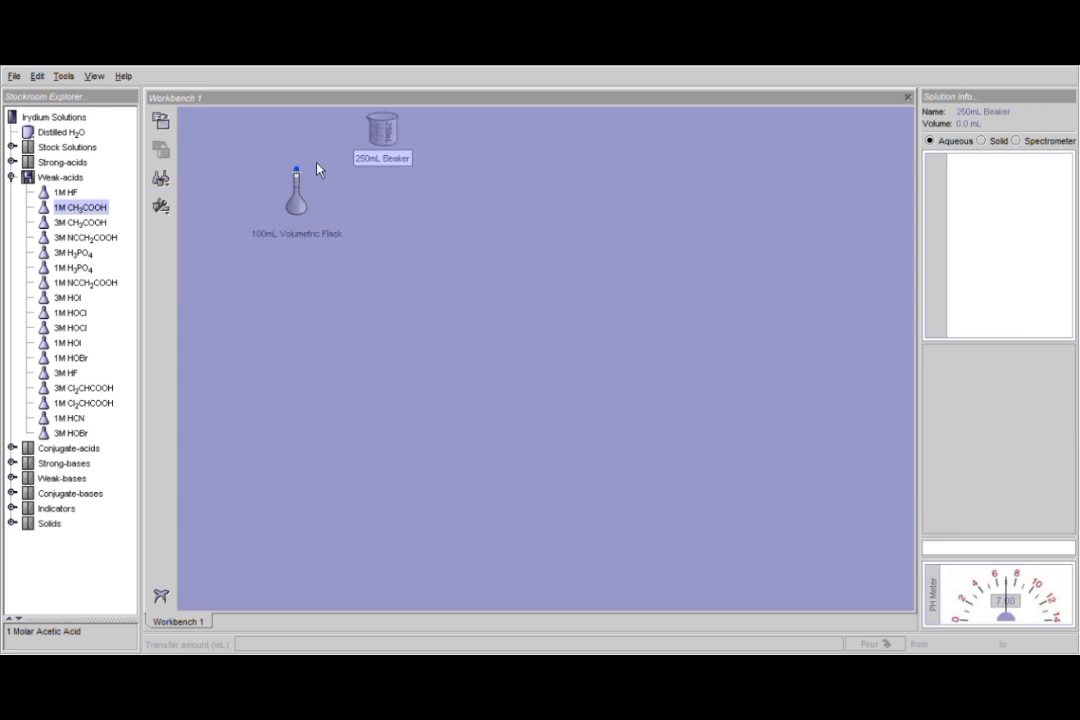
drag(385, 141, 388, 218)
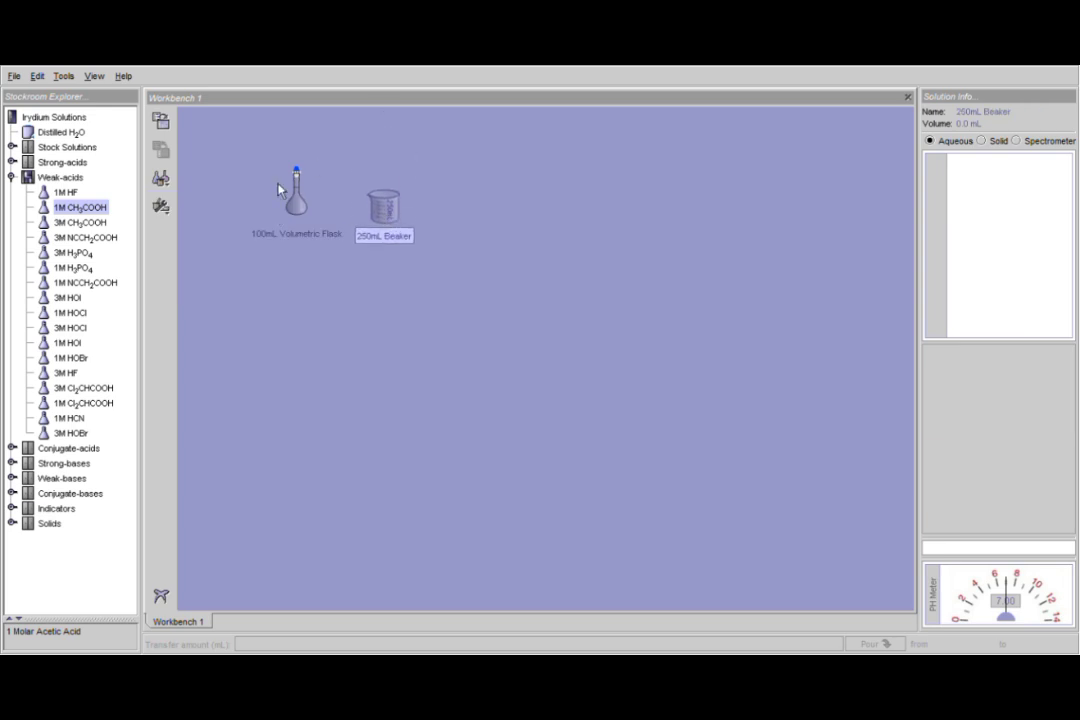
Step: Add a 10mL pipet to the workbench and place it next to the beaker
click(162, 180)
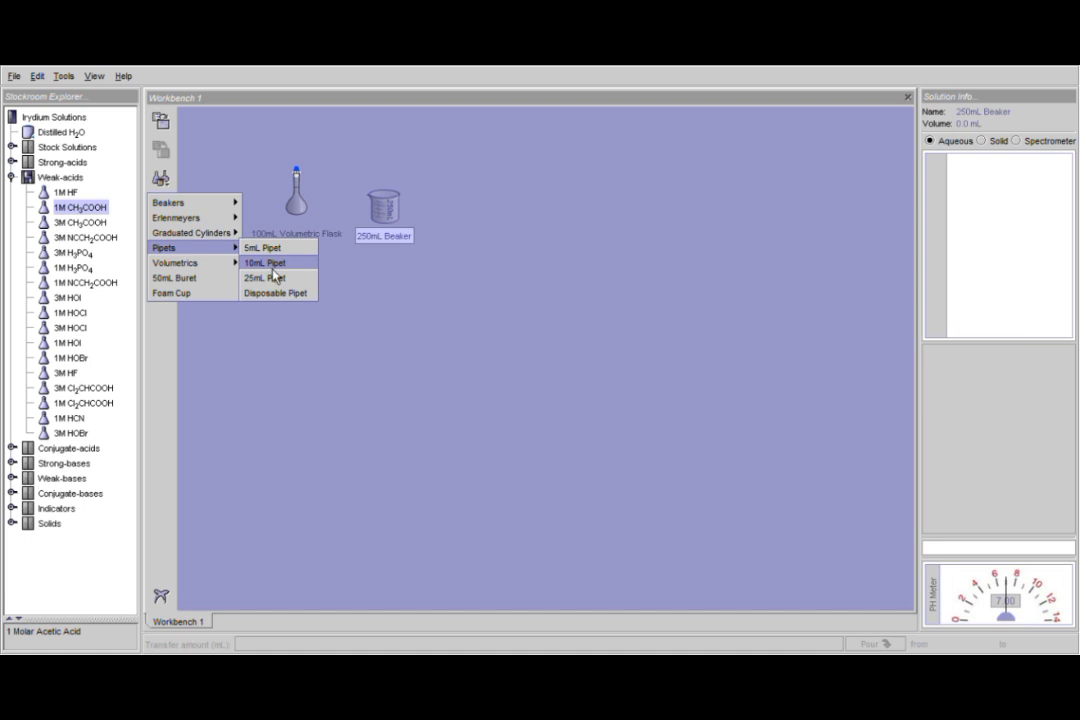
click(272, 266)
drag(450, 190, 458, 210)
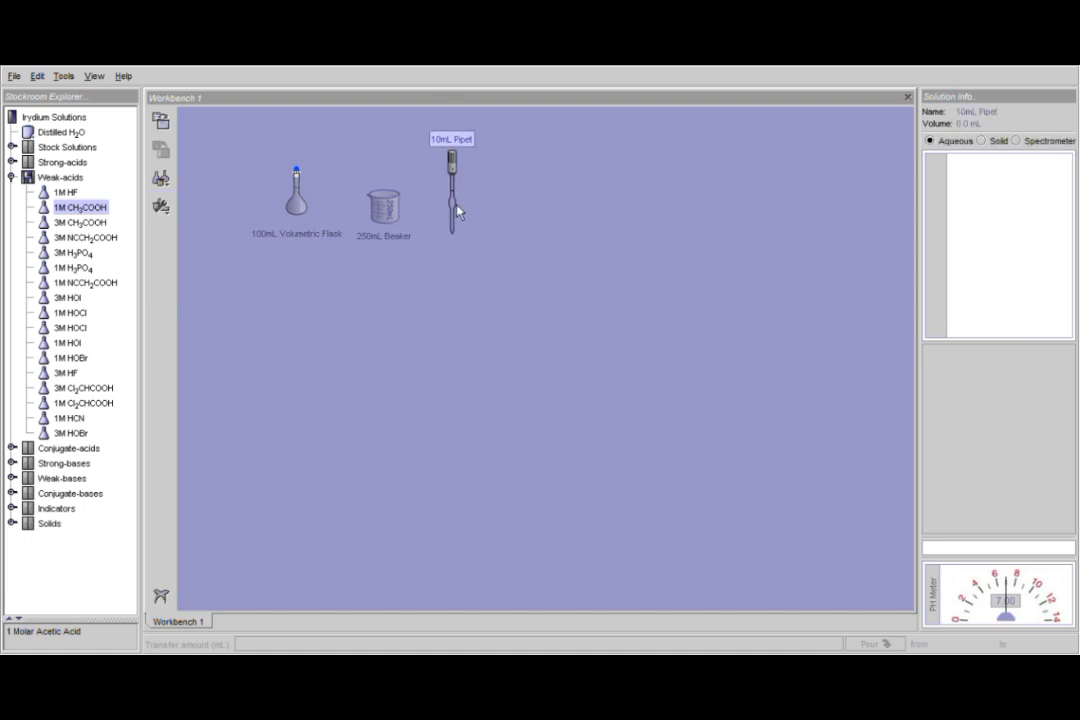
Step: Bring distilled H2O and the 1M CH3COOH solution to the workbench, placing the water beside the pipet and the acid below the beaker
double_click(72, 133)
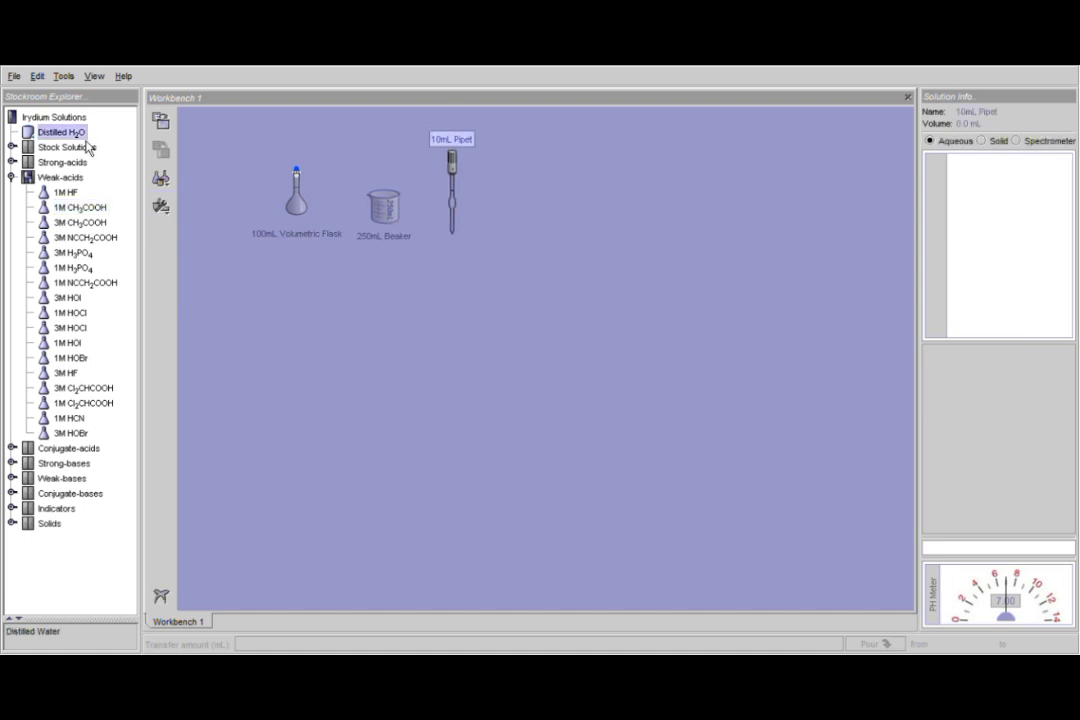
drag(537, 187, 546, 212)
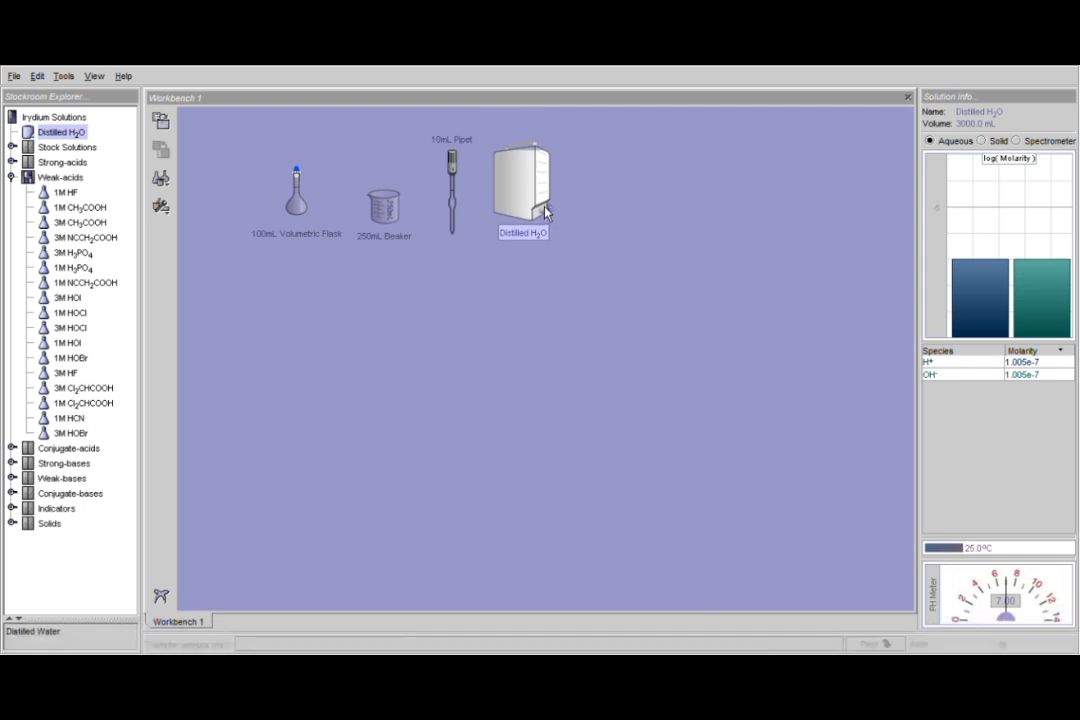
double_click(82, 208)
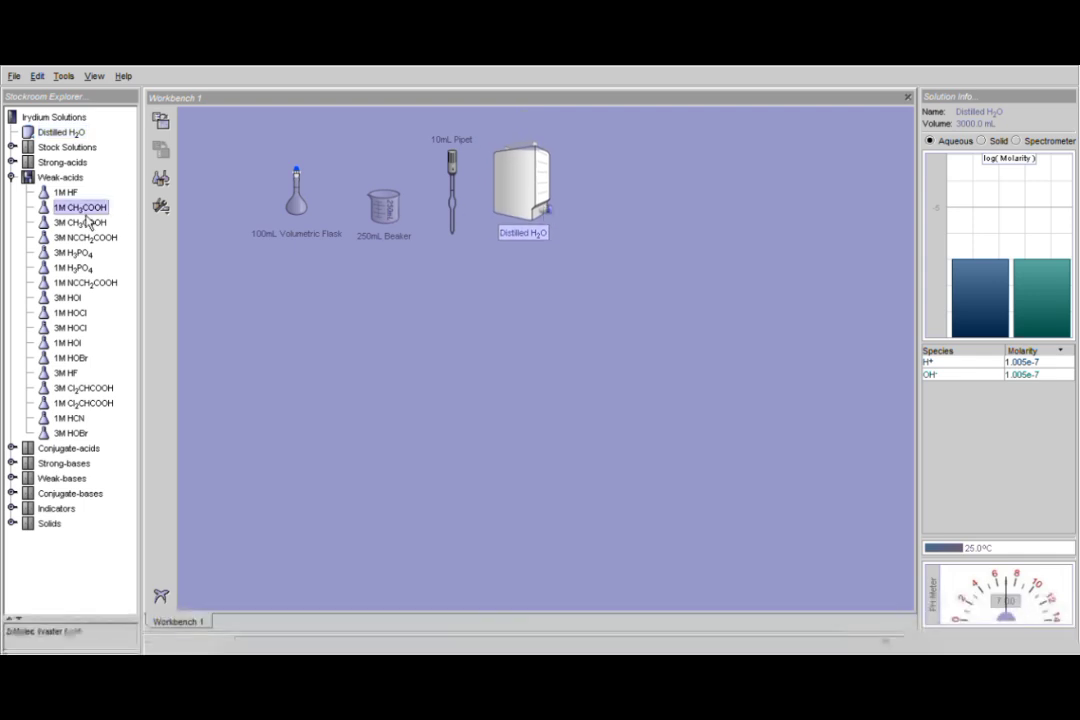
drag(393, 163, 340, 341)
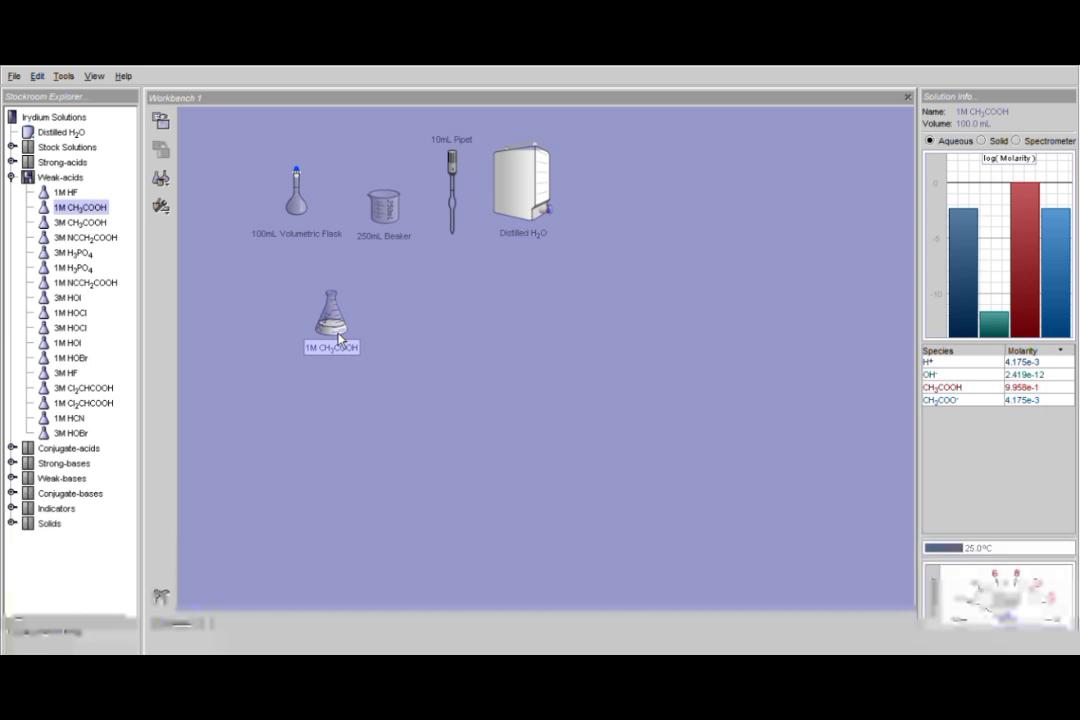
drag(333, 330, 385, 372)
Step: Transfer 10 mL of the 1M CH3COOH into the 100mL volumetric flask with the 10mL pipet, and set the pipet aside
drag(458, 197, 398, 311)
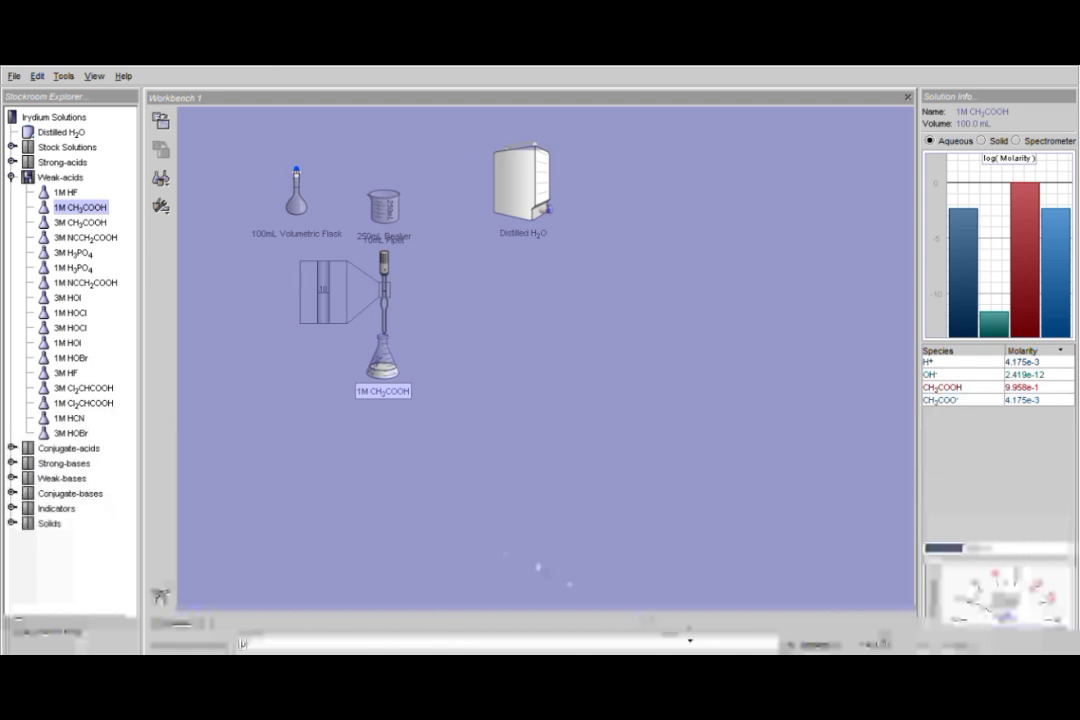
click(816, 645)
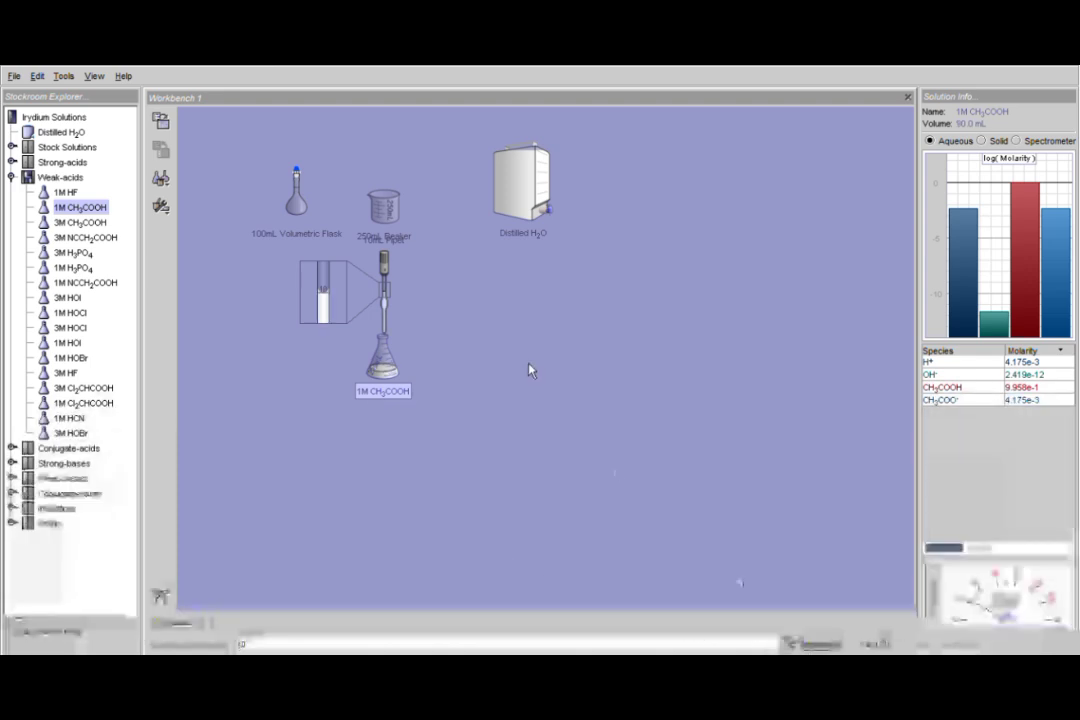
drag(384, 290, 297, 180)
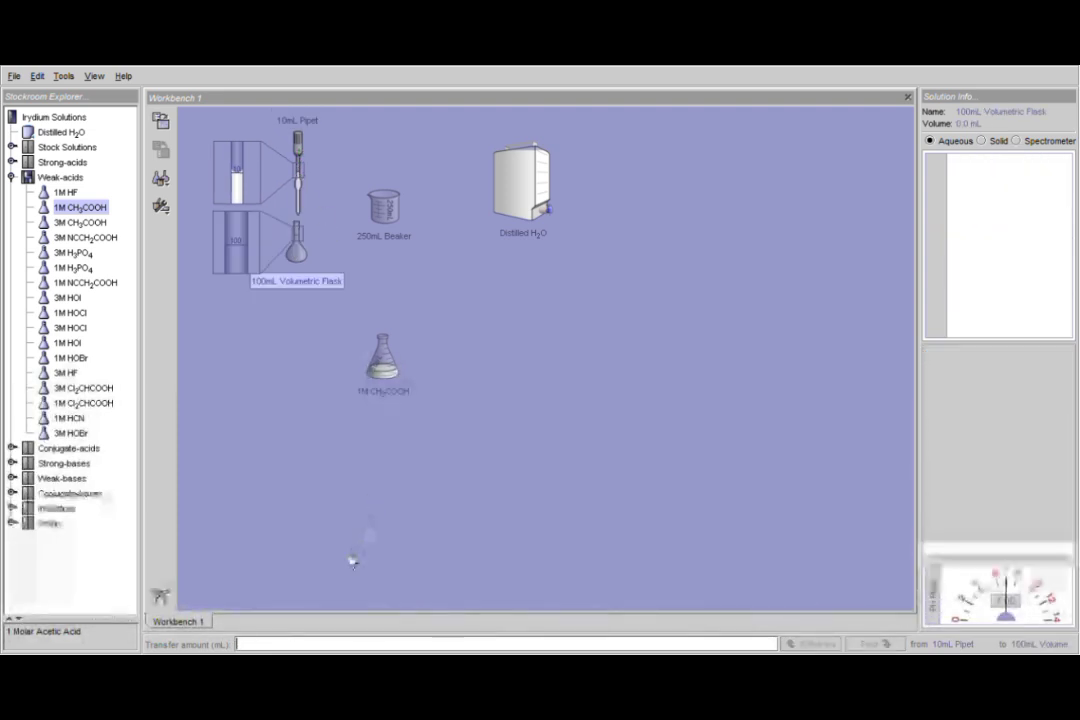
text(0)
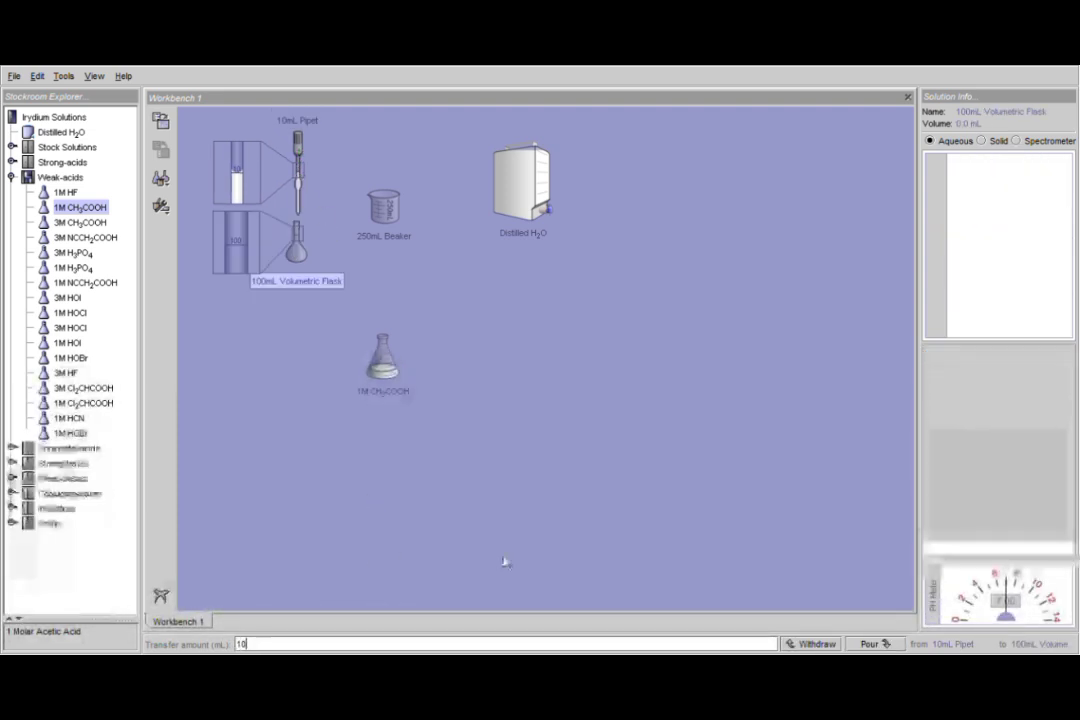
click(852, 648)
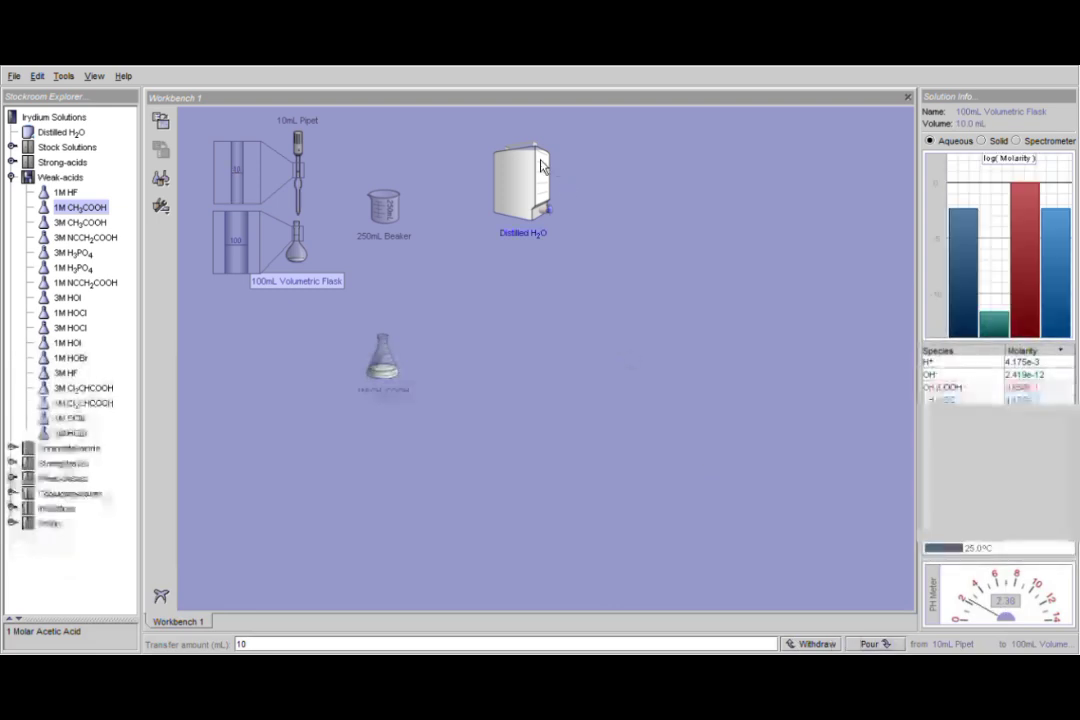
drag(306, 171, 477, 330)
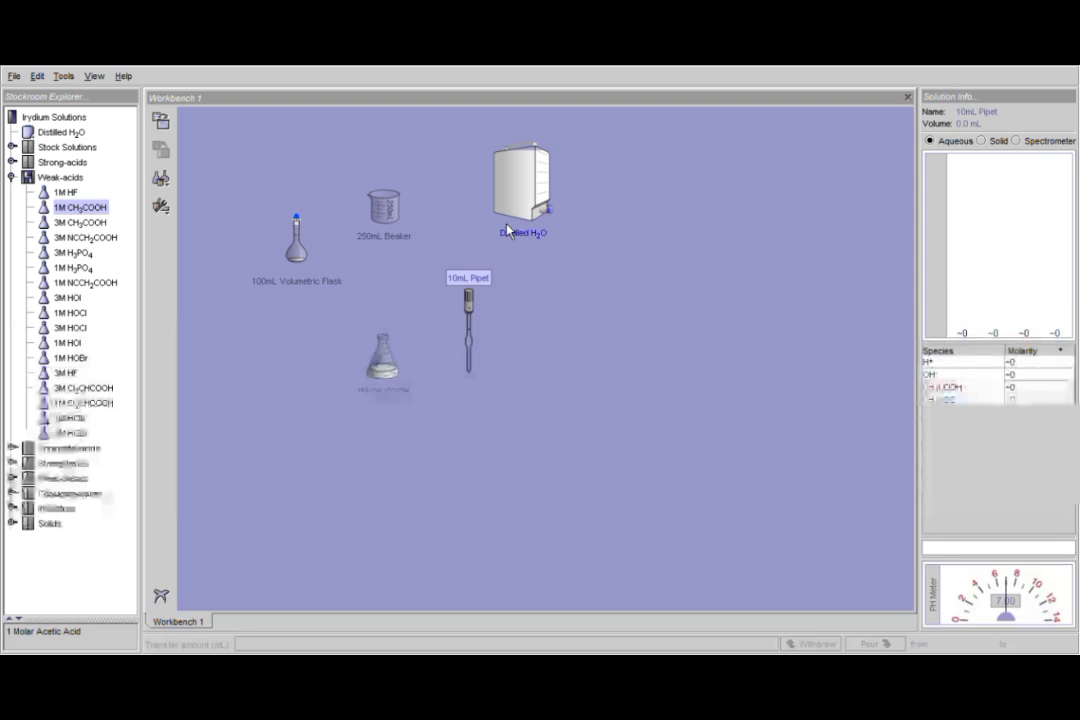
Step: Pour 90 mL of distilled H2O into the 250mL beaker
drag(507, 230, 362, 192)
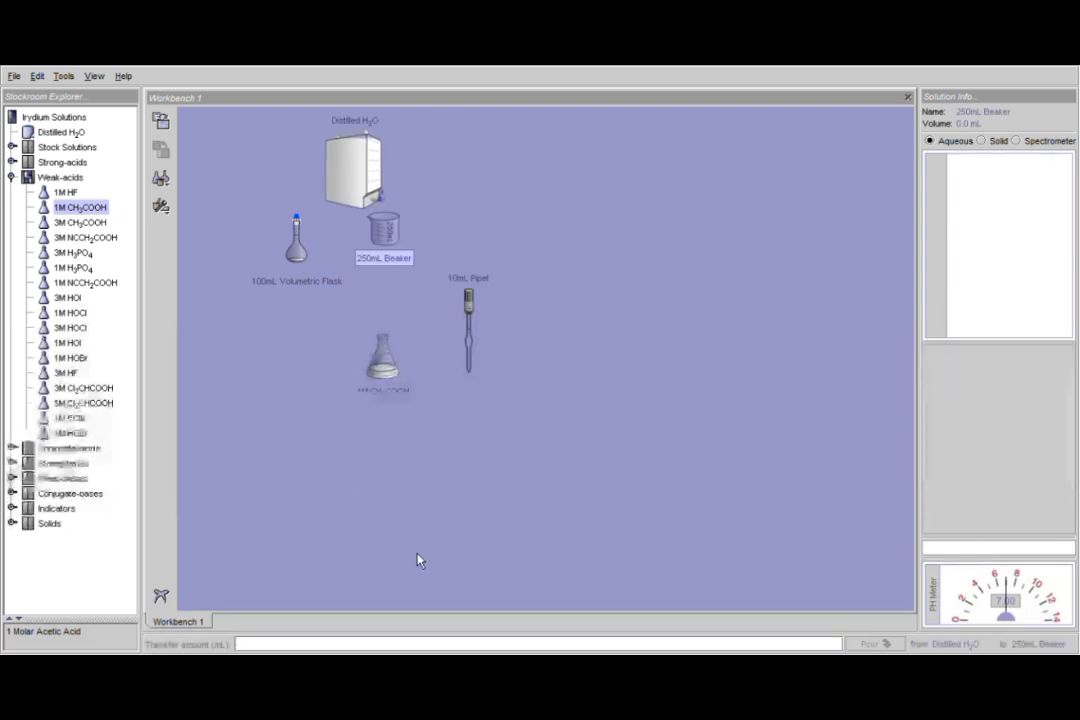
text(9)
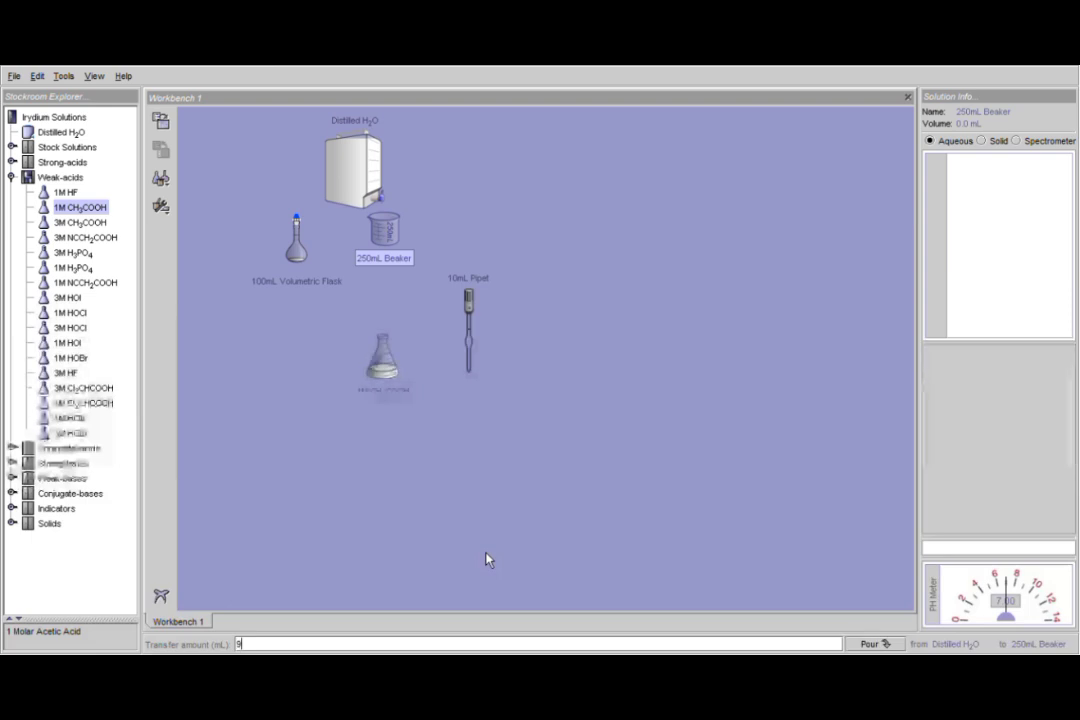
text(0)
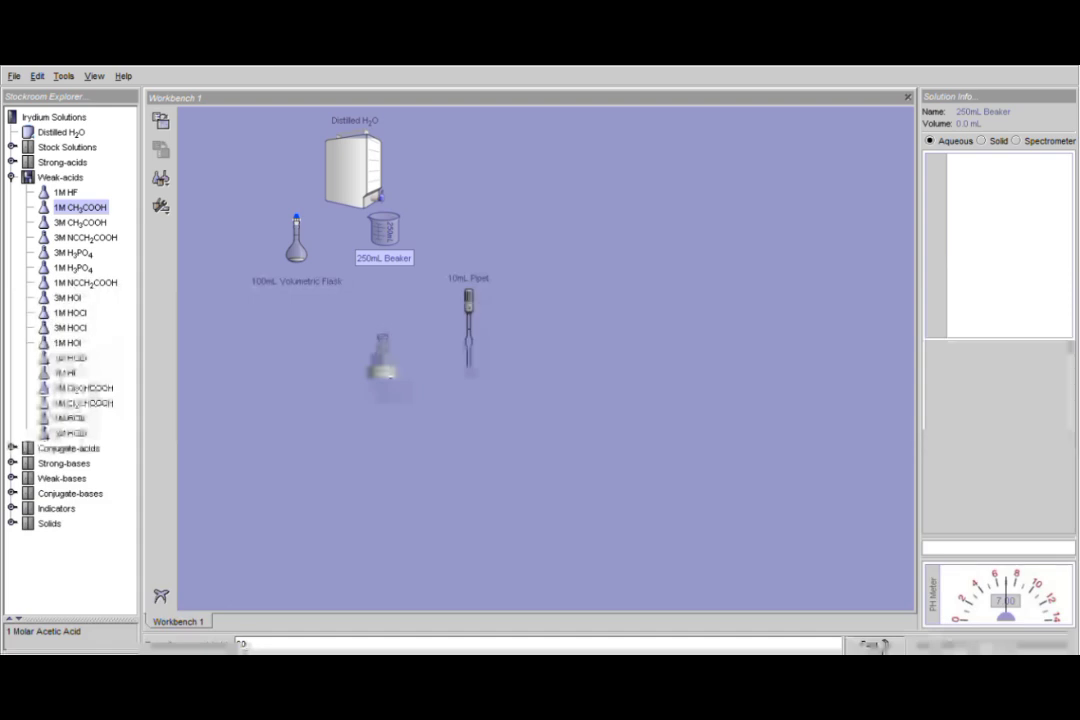
click(884, 644)
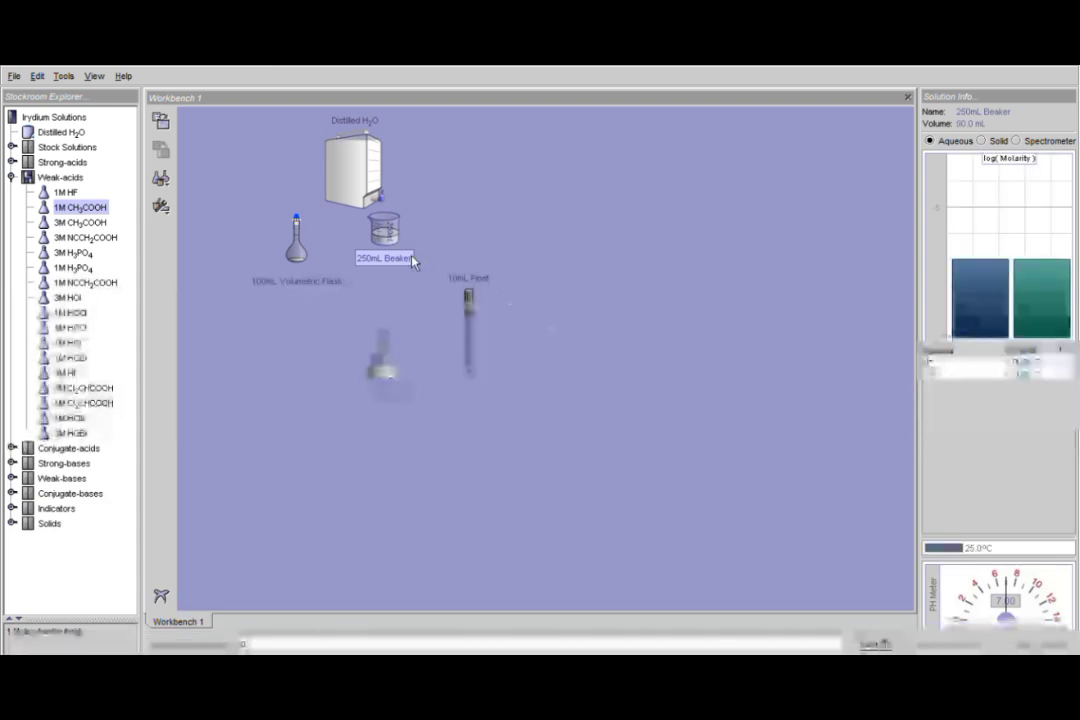
Step: Transfer 10 mL of water from the 250mL beaker into the 100mL volumetric flask with the 10mL pipet
drag(414, 262, 448, 285)
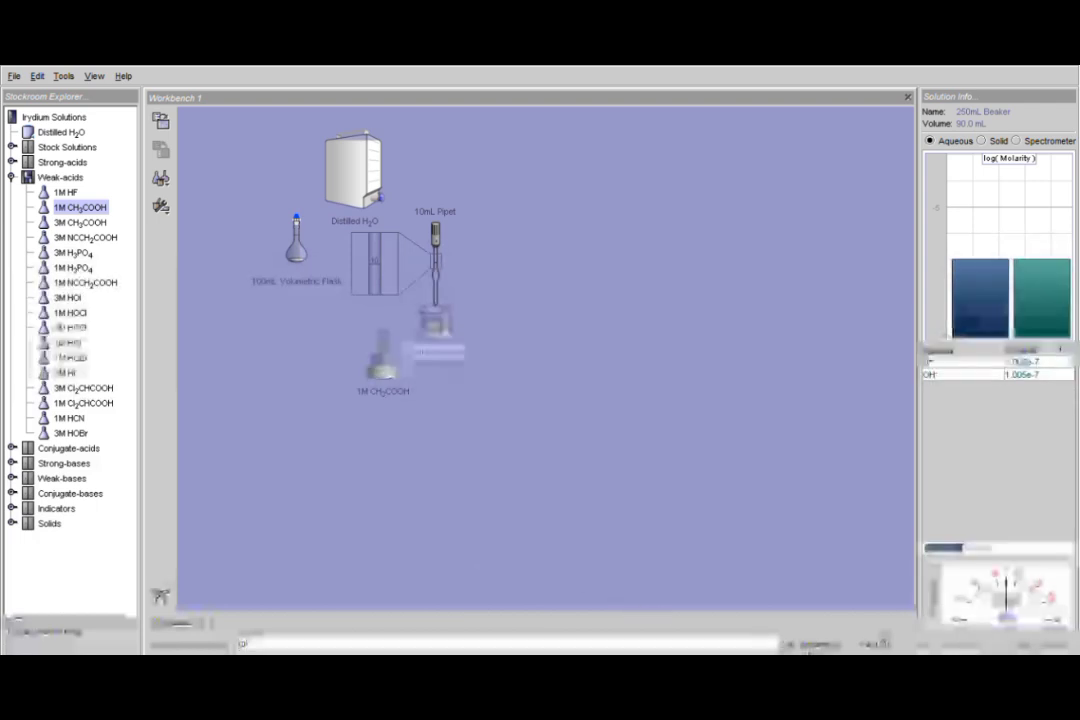
click(433, 246)
drag(433, 246, 299, 190)
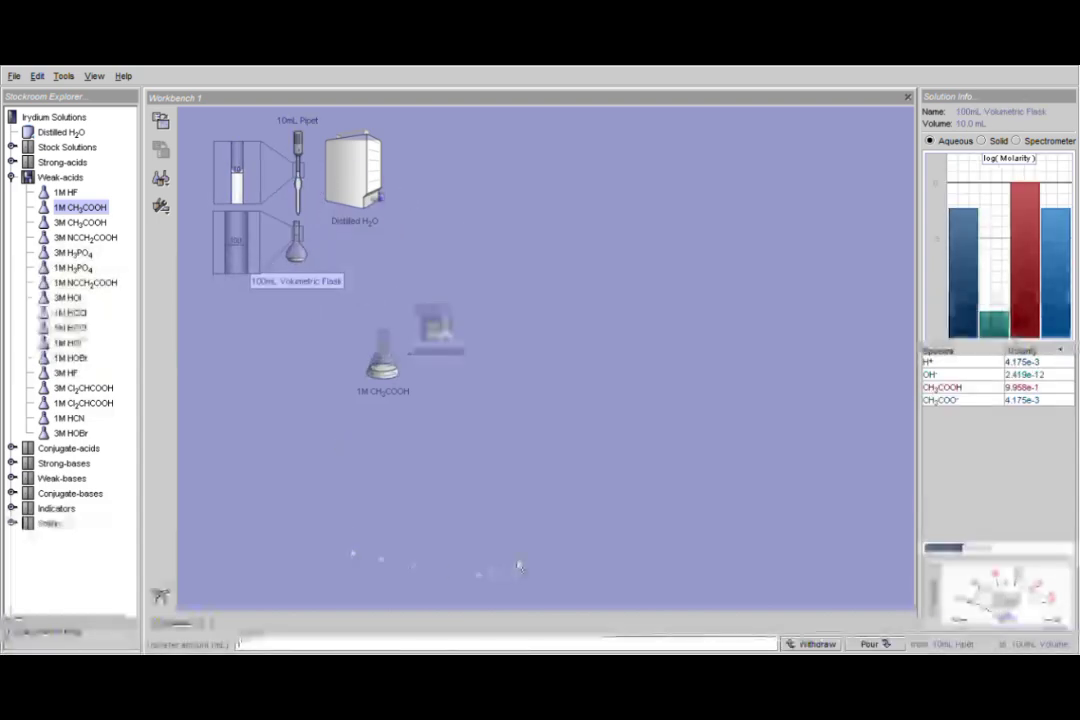
text(10)
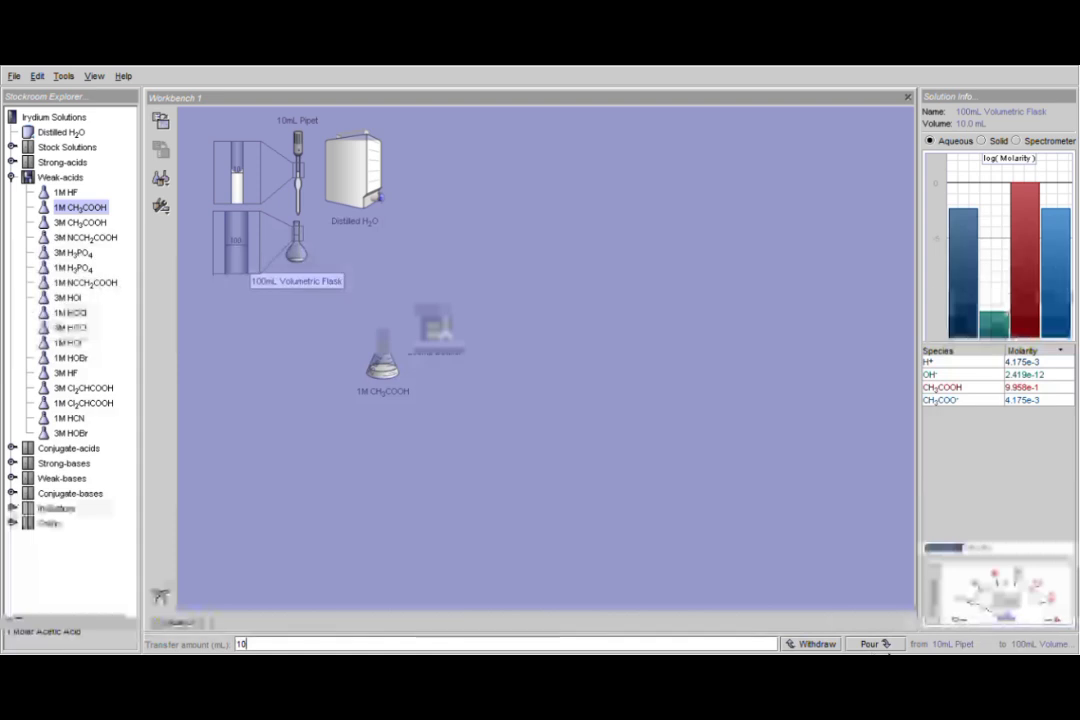
click(878, 644)
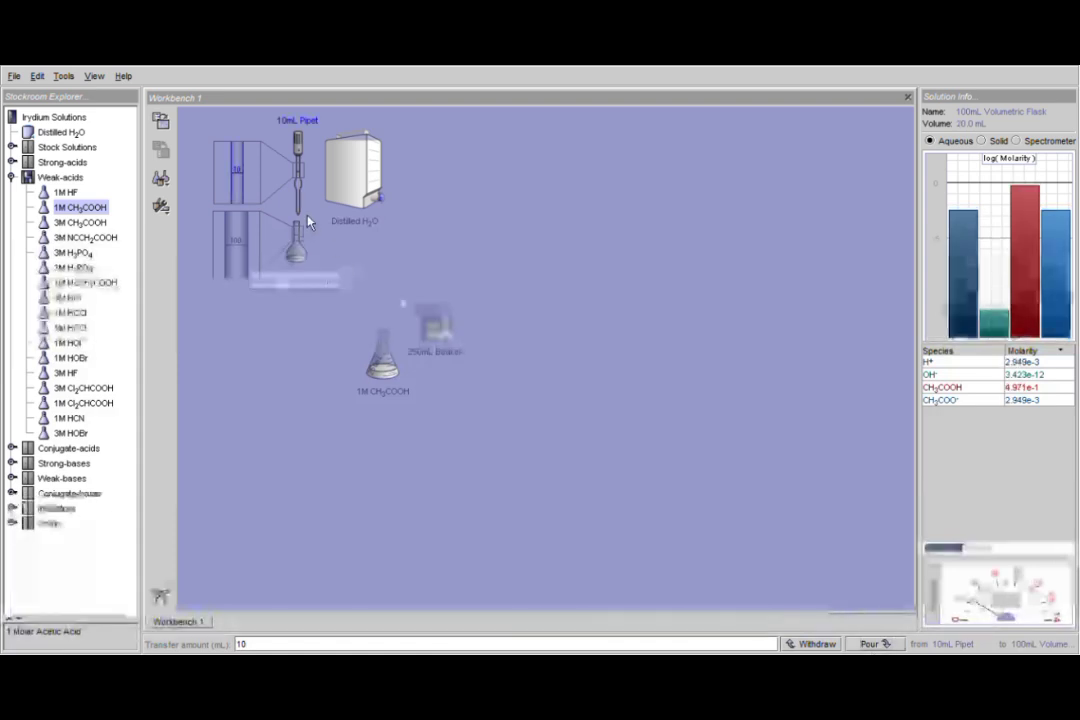
Step: Move the pipet away and pour 80 mL of water from the 250mL beaker into the 100mL volumetric flask
drag(306, 193, 457, 236)
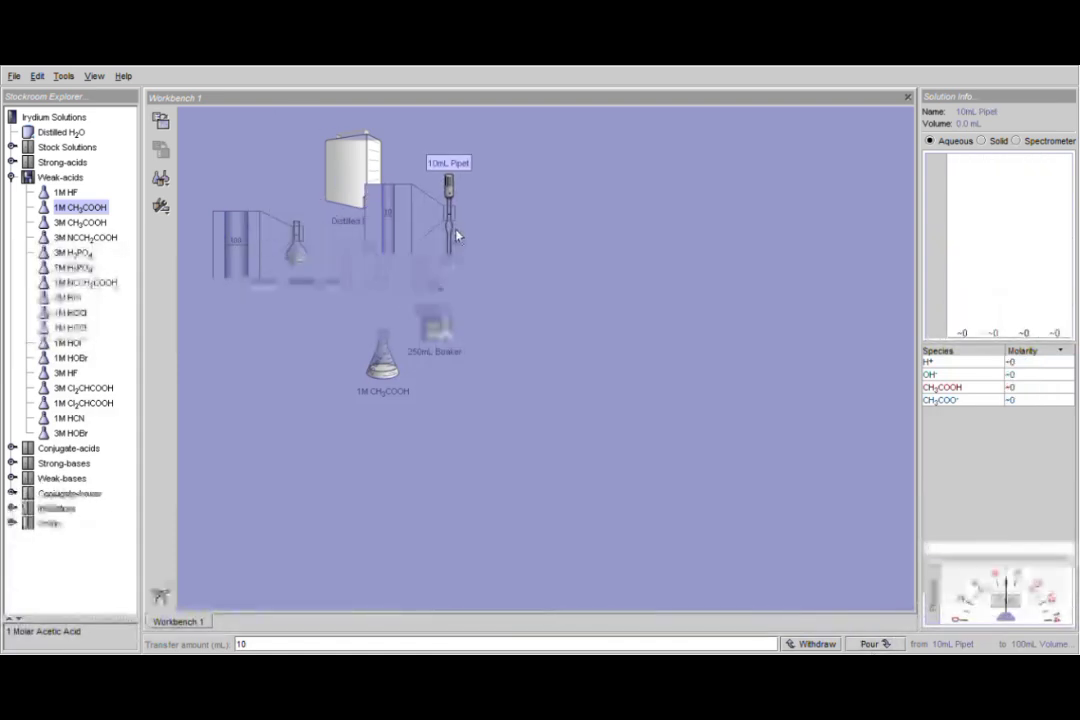
drag(434, 325, 297, 228)
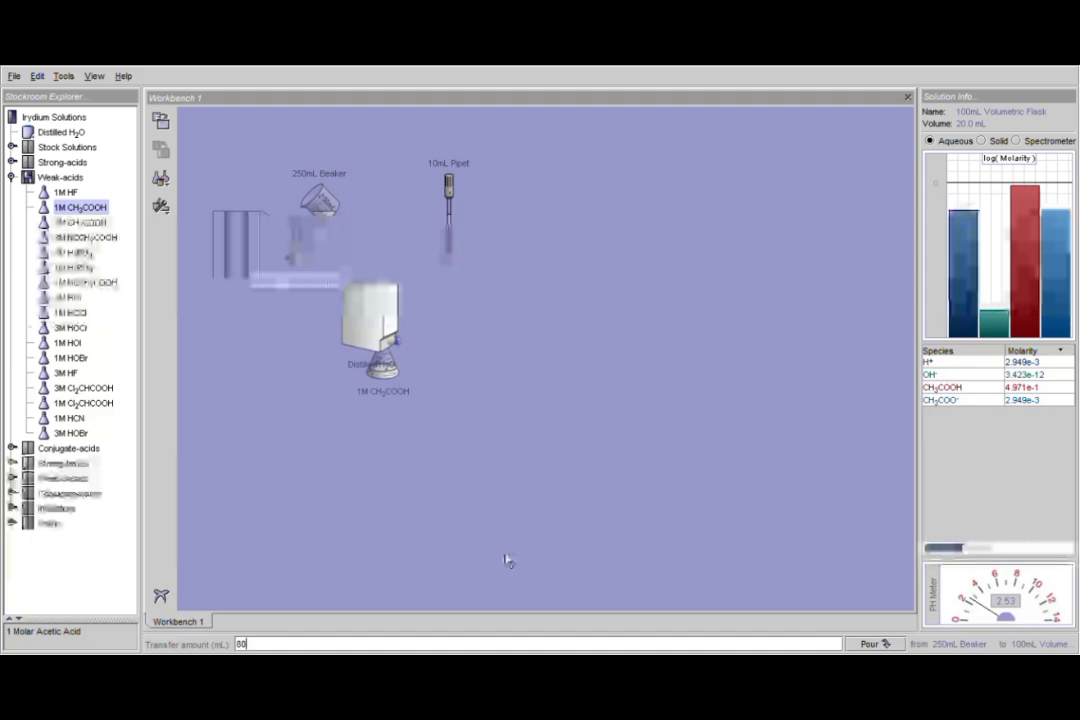
click(897, 650)
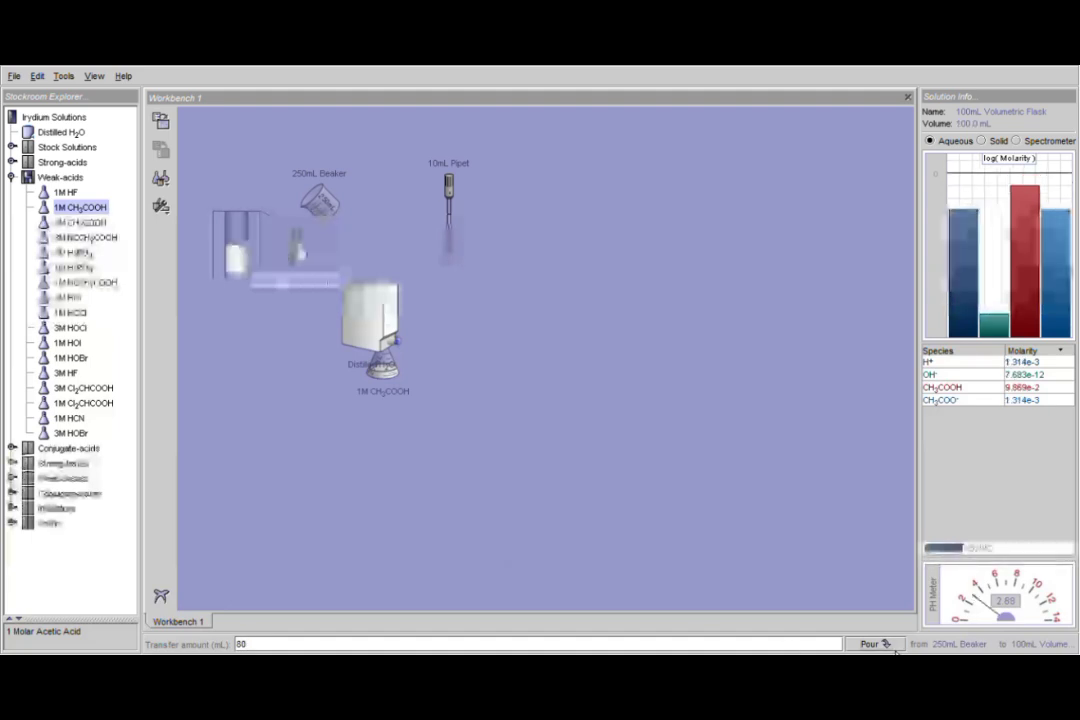
Step: Rearrange the beaker and water container, and pour 50 mL of the diluted acid from the volumetric flask into the 250mL beaker
drag(335, 205, 530, 224)
drag(375, 315, 388, 180)
drag(522, 222, 522, 313)
drag(298, 258, 519, 318)
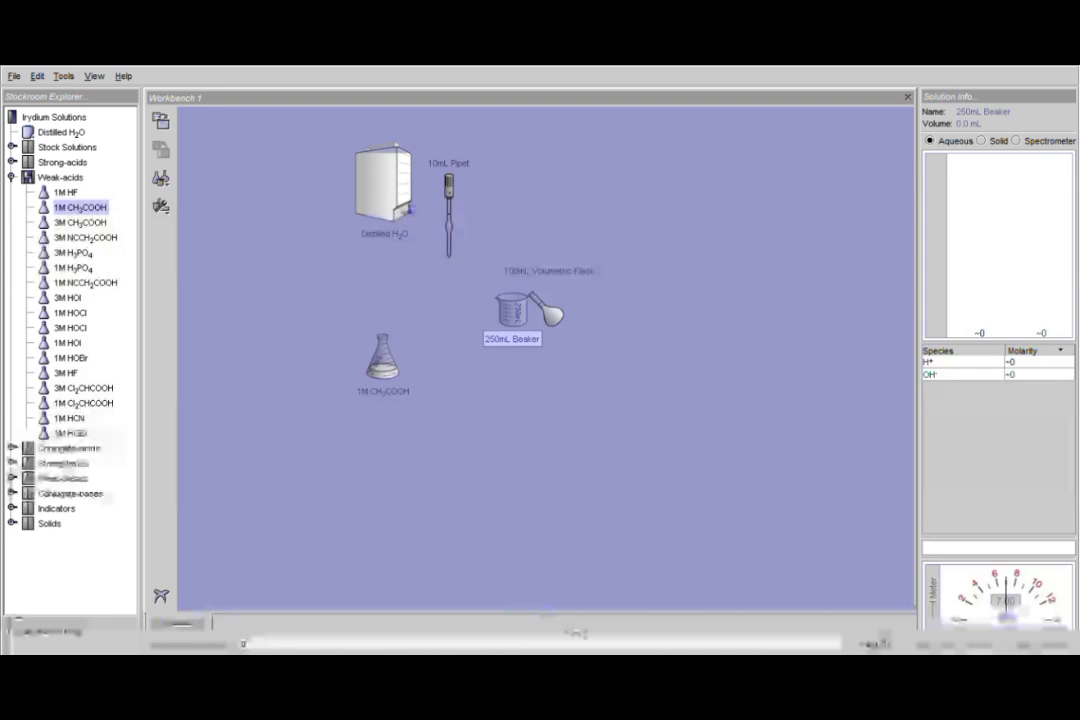
click(878, 643)
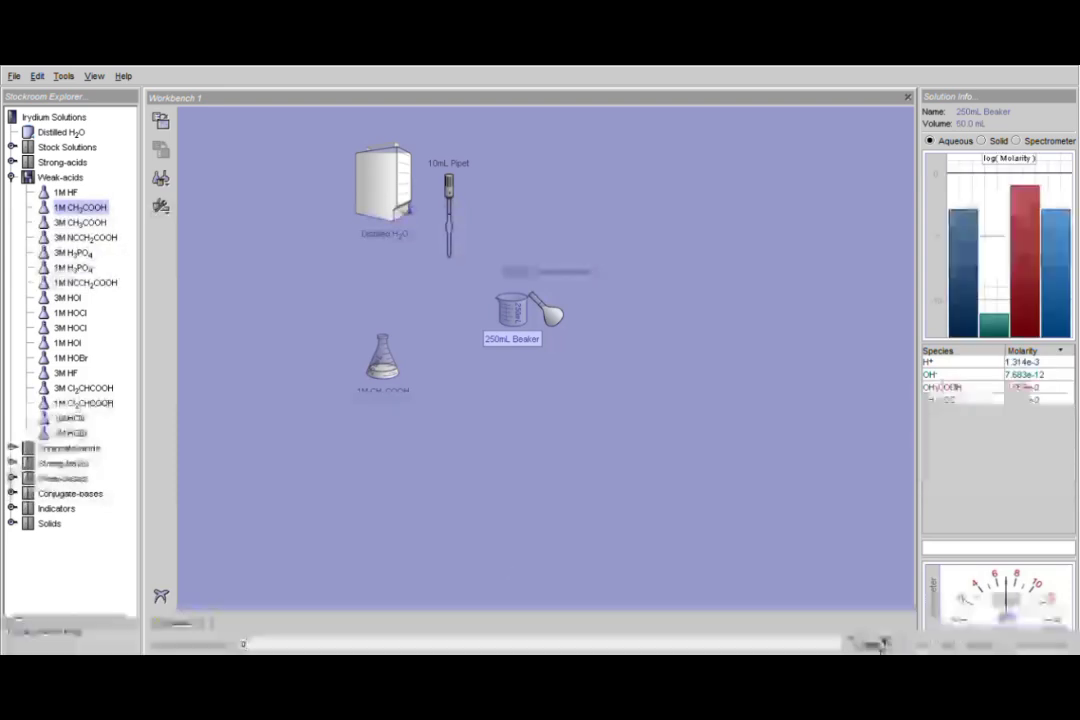
Step: Set the beaker of diluted acid aside and delete the 100mL volumetric flask from the workbench
drag(525, 318, 268, 293)
click(557, 318)
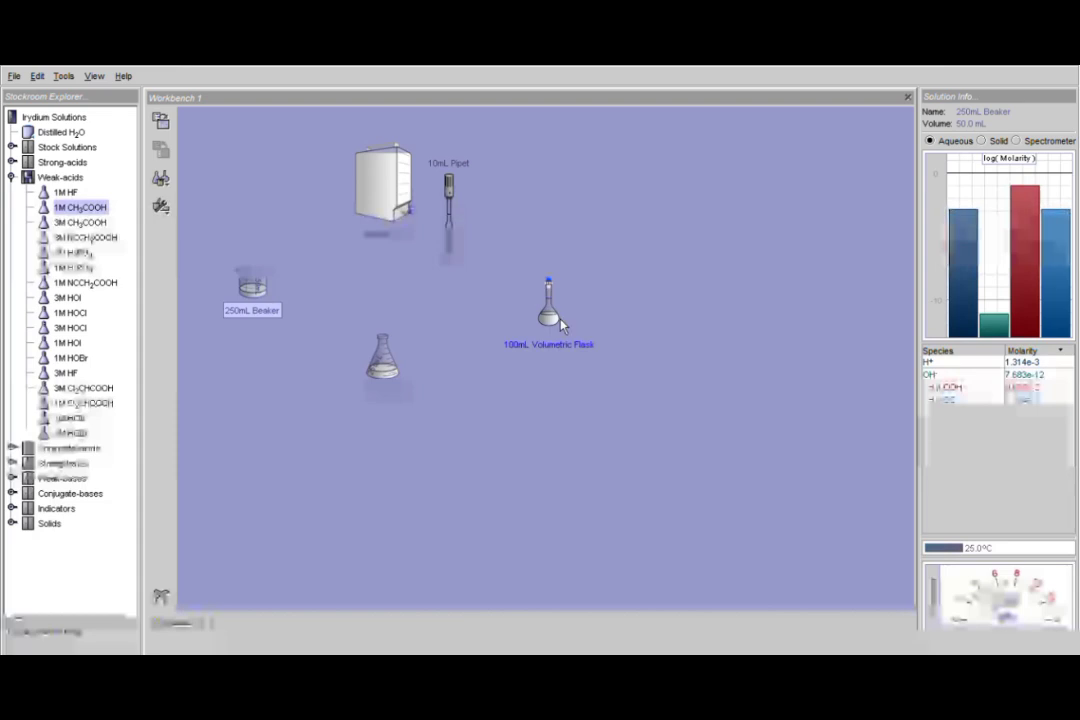
key(Delete)
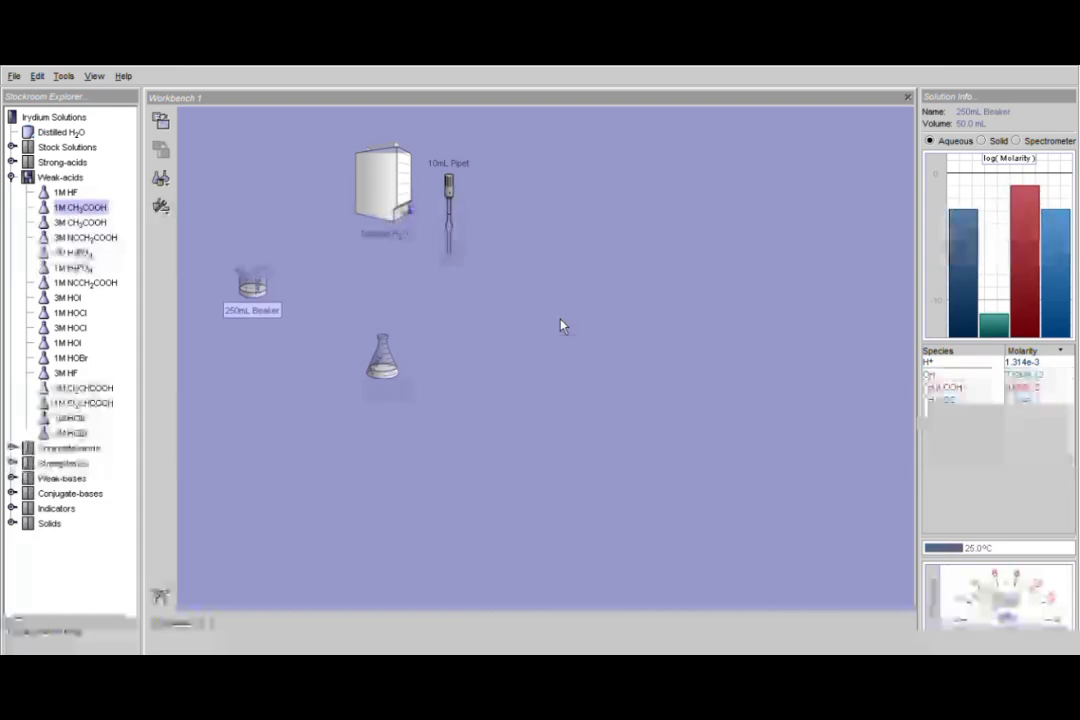
Step: Add a new 100mL volumetric flask to the workbench
click(160, 180)
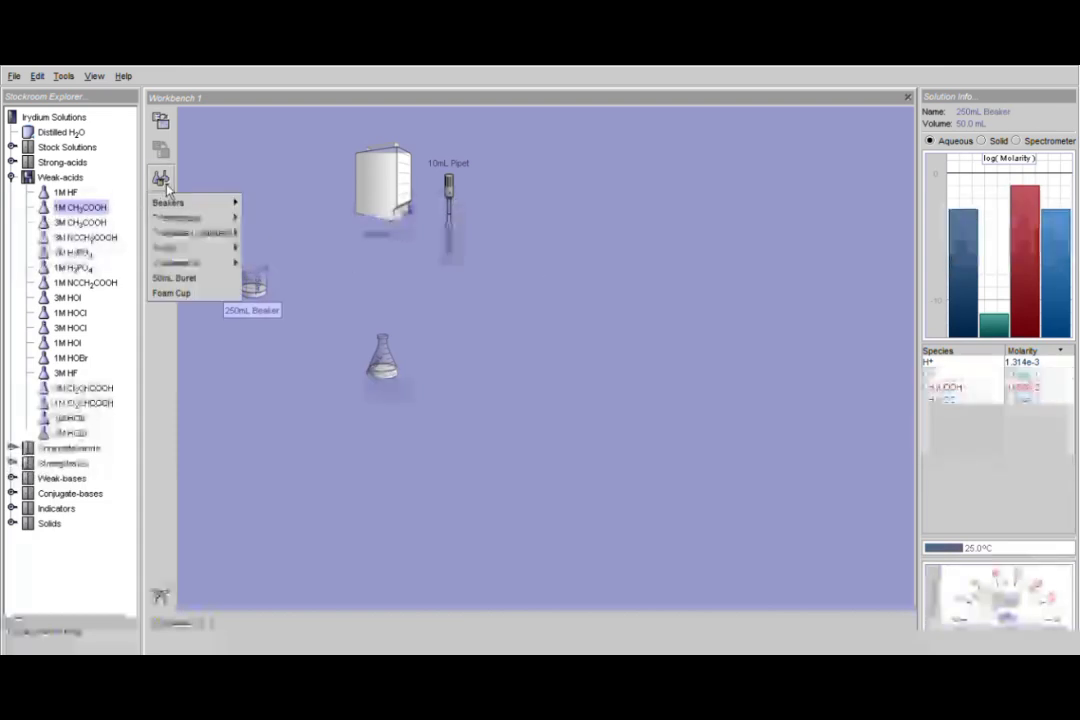
mouse_move(204, 234)
mouse_move(200, 262)
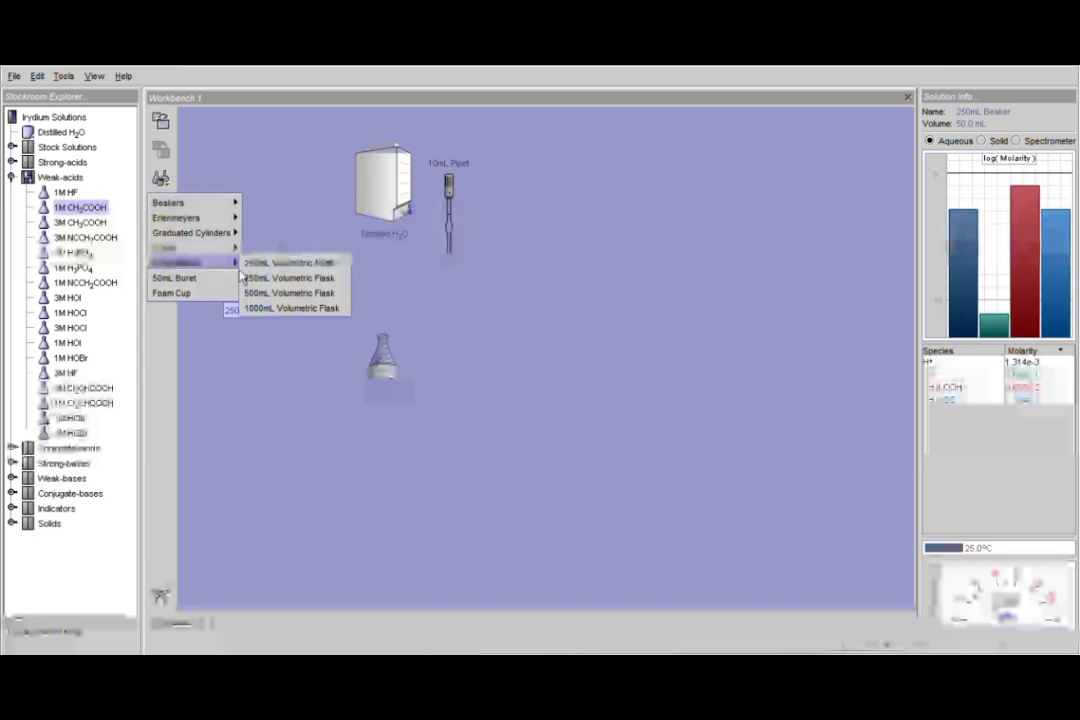
click(282, 264)
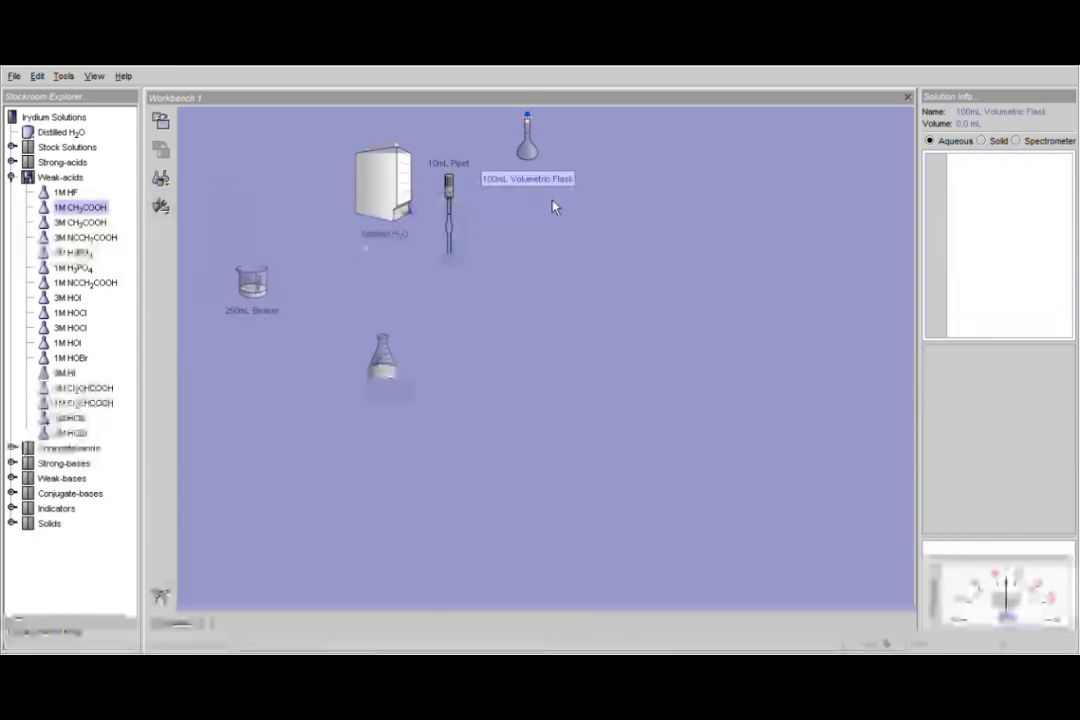
Step: Add the 1M NaCH3COO conjugate-base solution from the stockroom and place it below the pipet
double_click(27, 495)
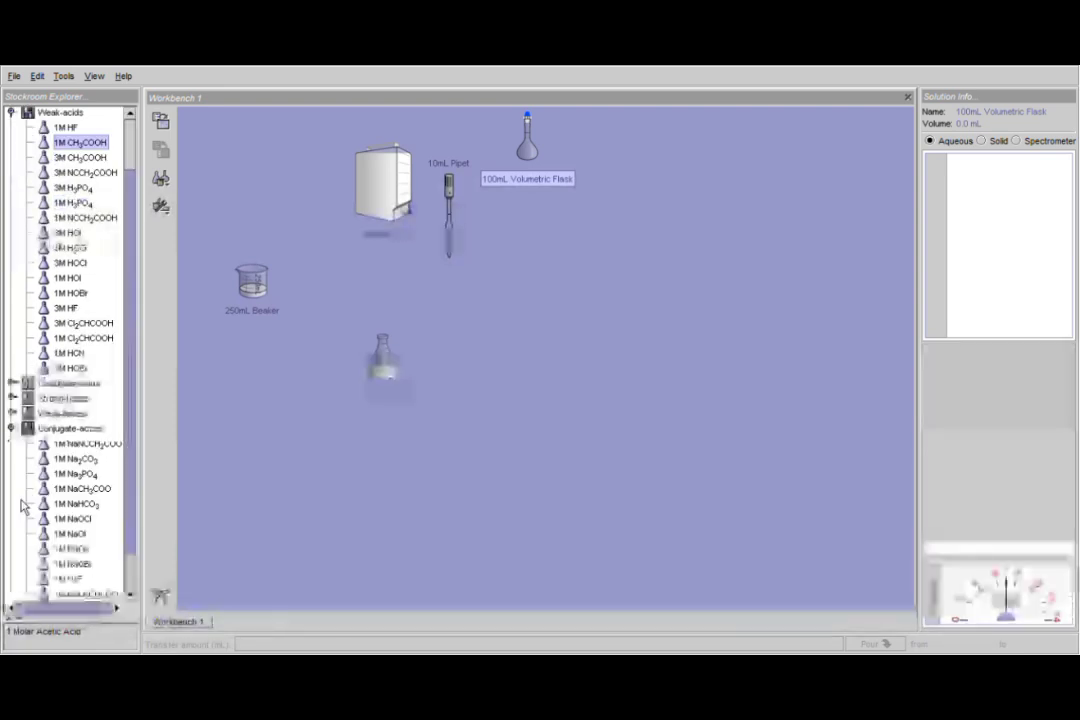
double_click(110, 494)
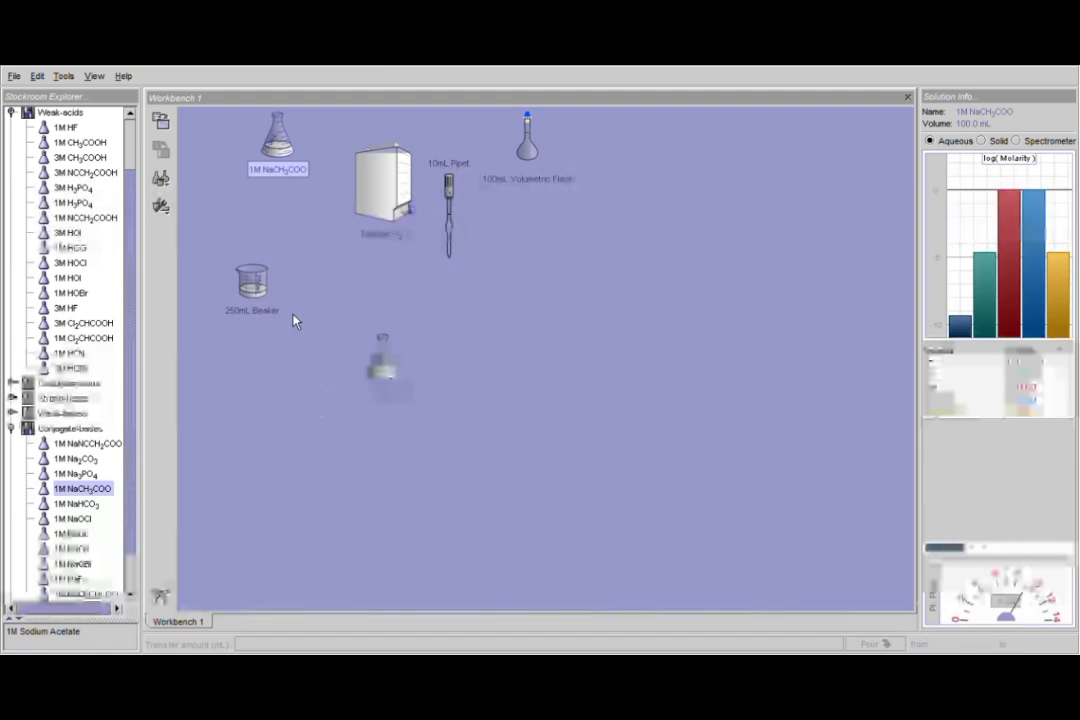
drag(282, 145, 497, 325)
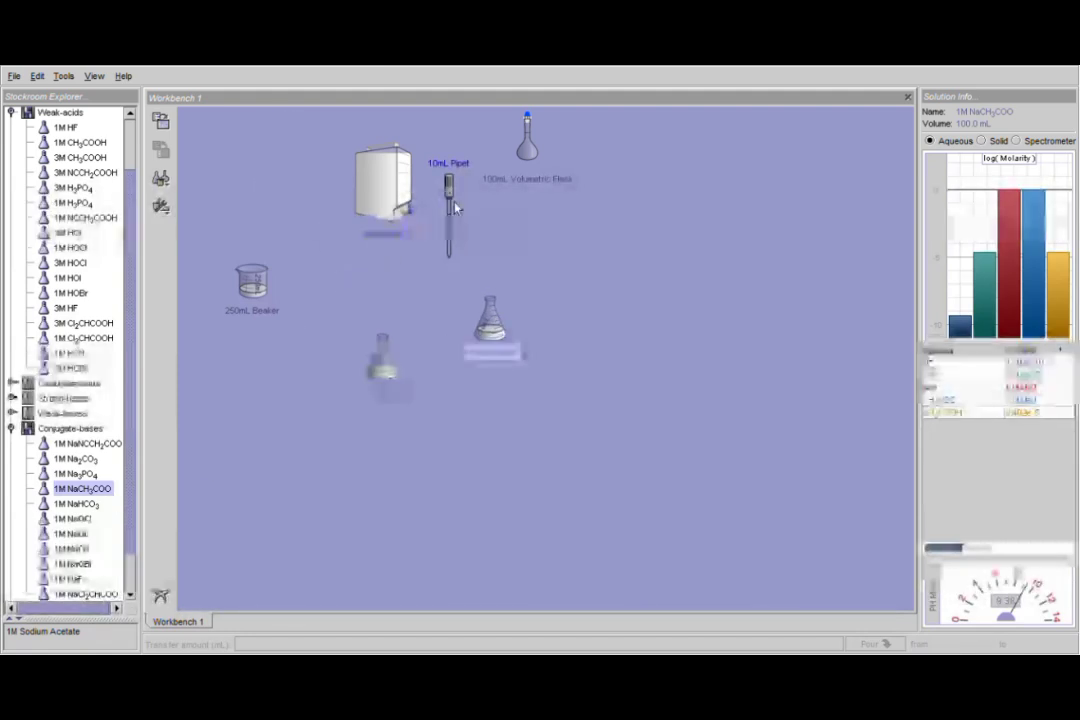
Step: Withdraw 10 mL of the 1M NaCH3COO solution into the 10mL pipet
drag(455, 207, 505, 255)
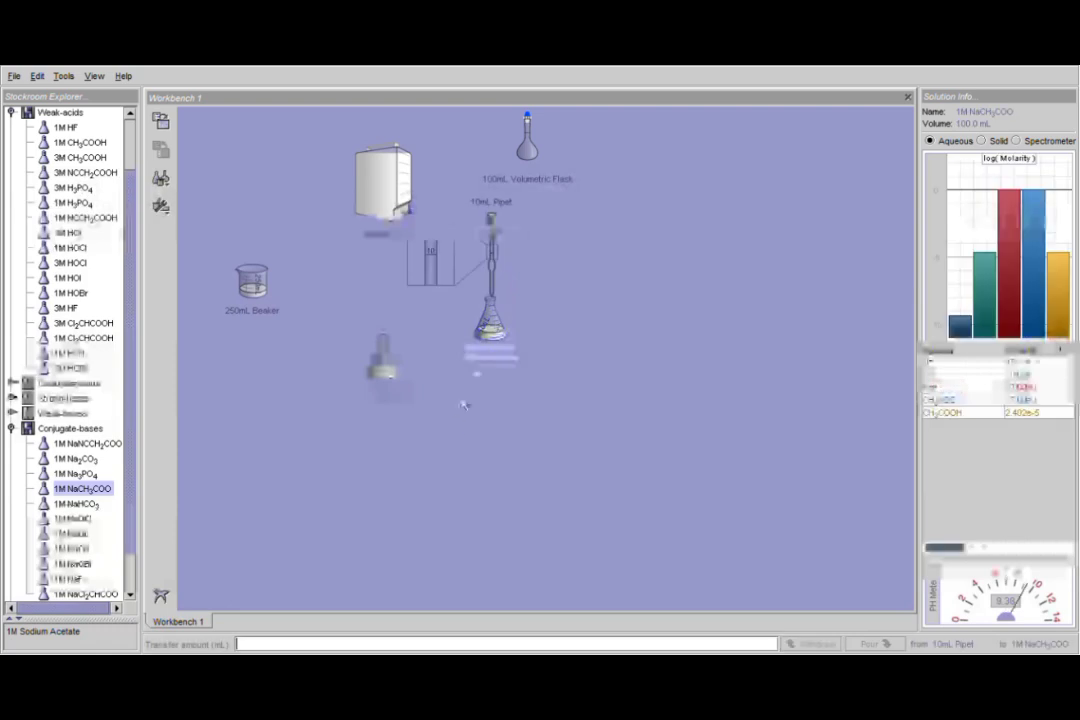
text(1)
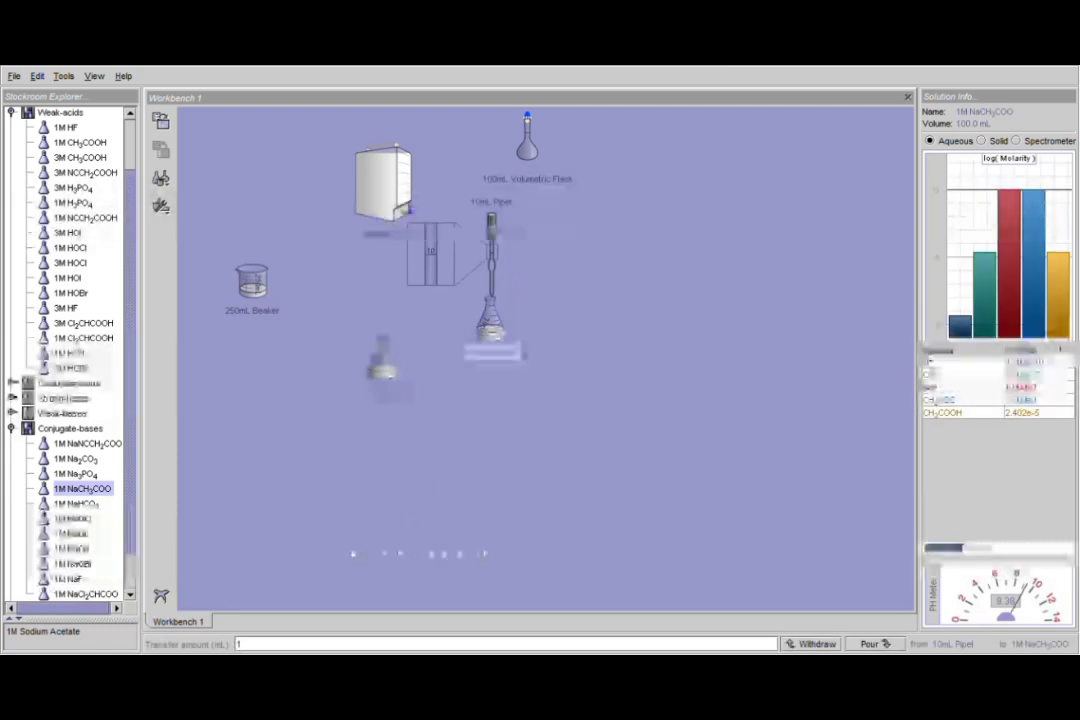
text(0)
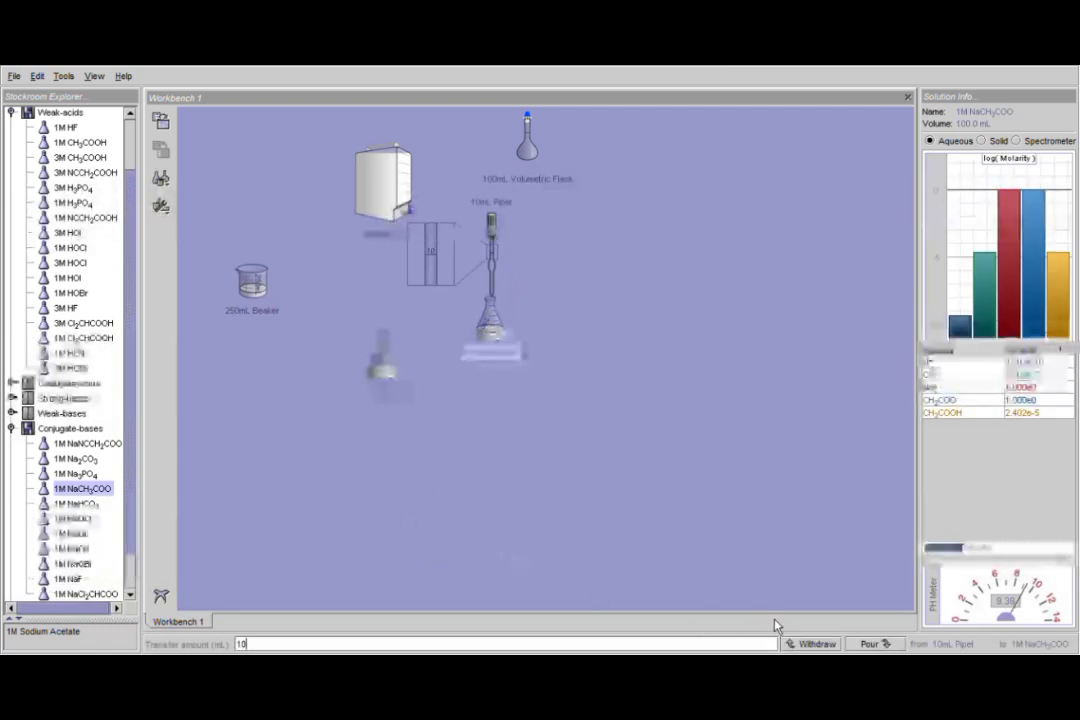
click(815, 643)
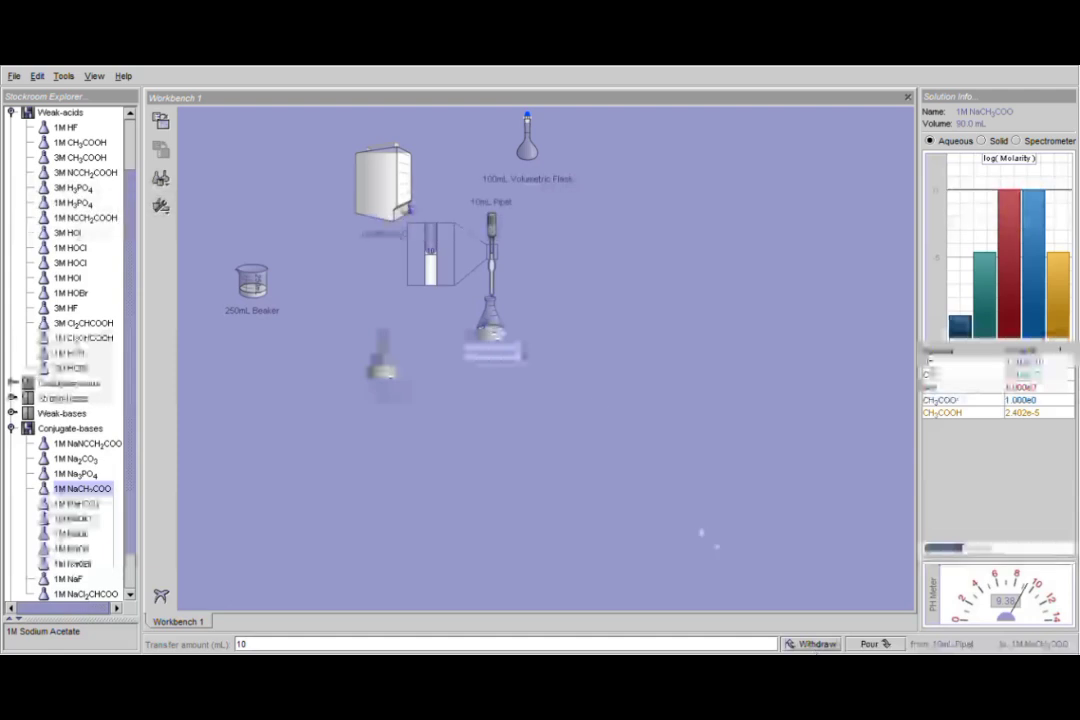
Step: Bring the 100mL volumetric flask and the filled pipet together and empty the 10 mL of sodium acetate into the flask
drag(531, 156, 577, 245)
drag(501, 262, 600, 270)
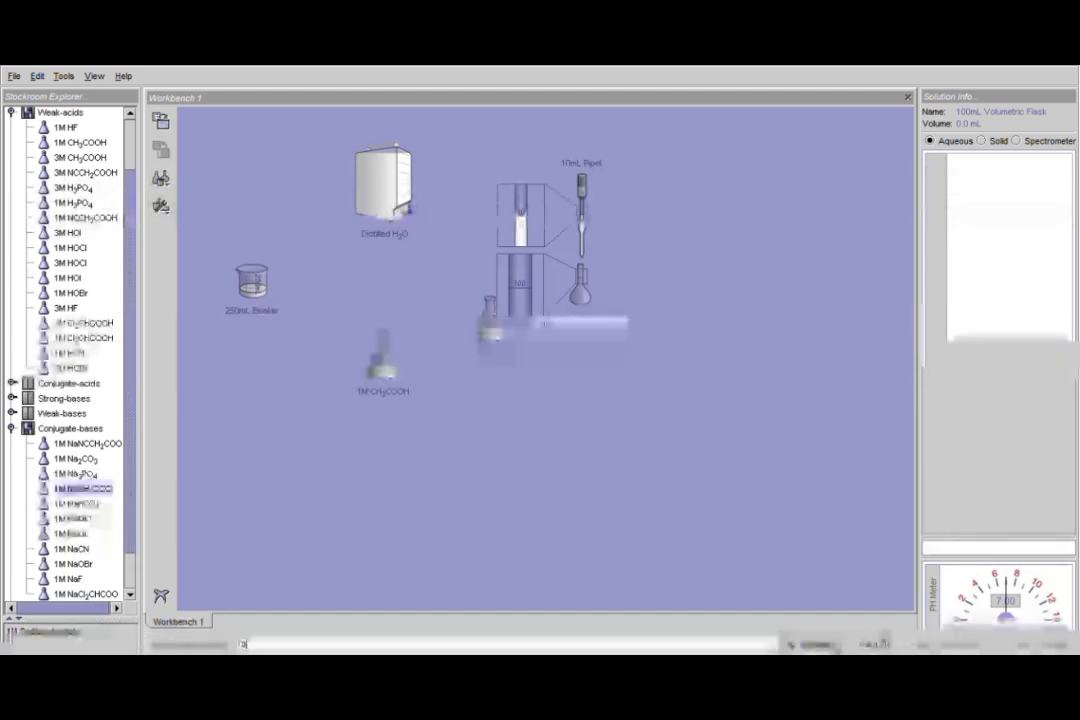
click(882, 644)
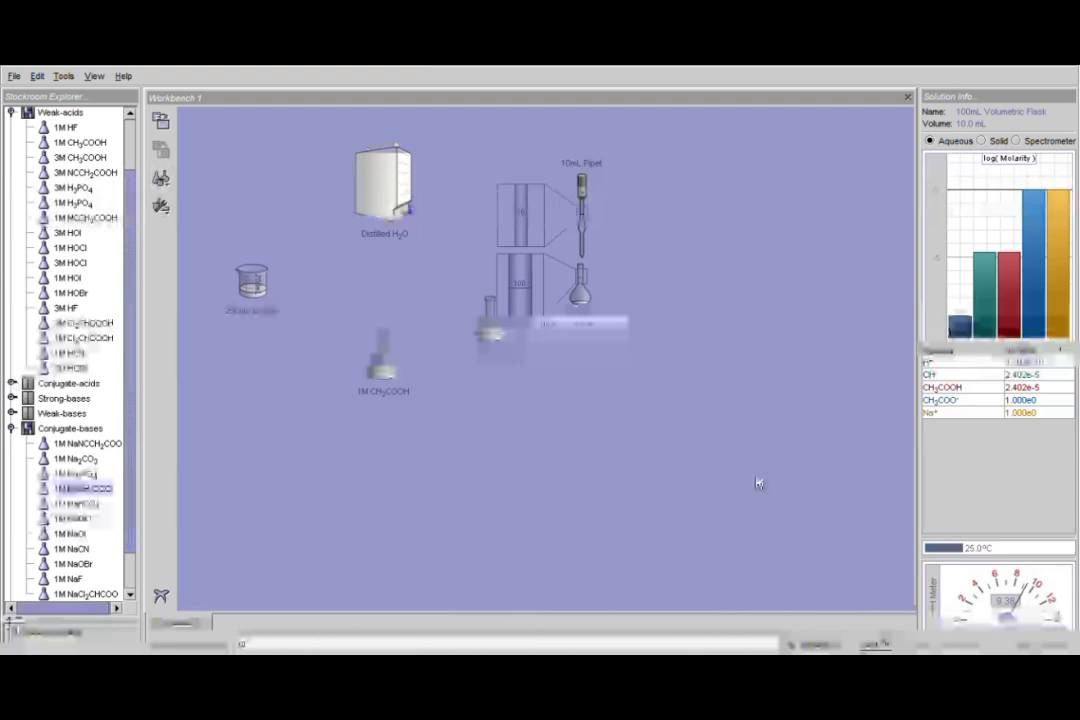
Step: Move the pipet away, fill the volumetric flask to its 100 mL mark with distilled water, and set the water container aside
drag(594, 258, 447, 268)
drag(399, 210, 578, 290)
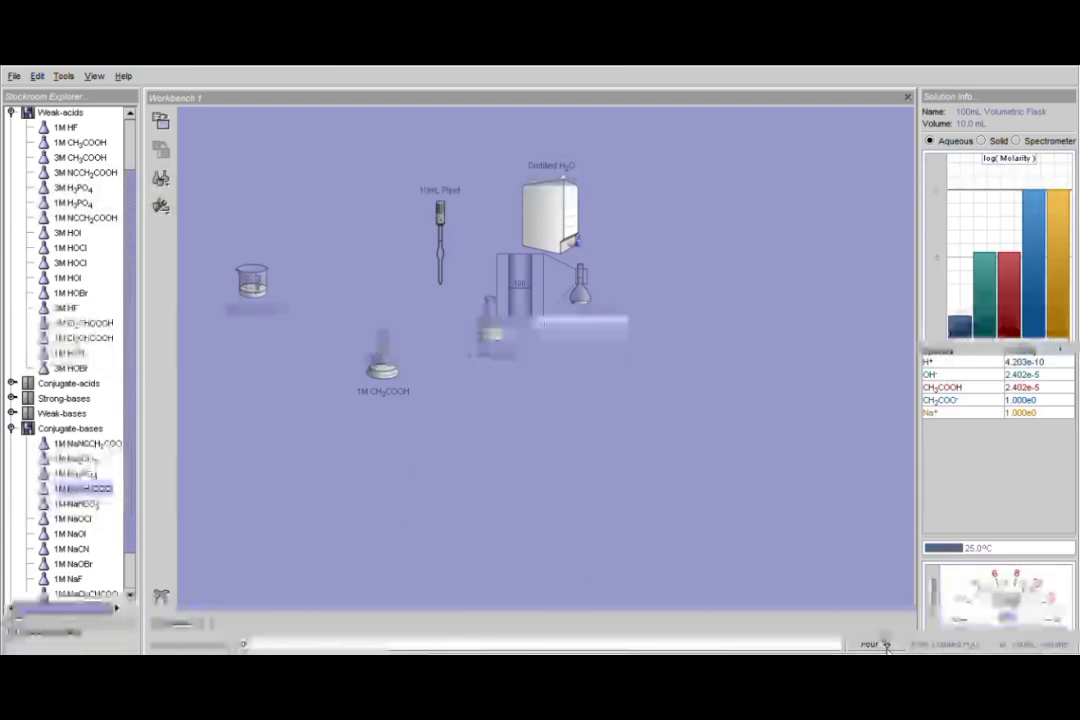
click(885, 644)
drag(550, 215, 519, 183)
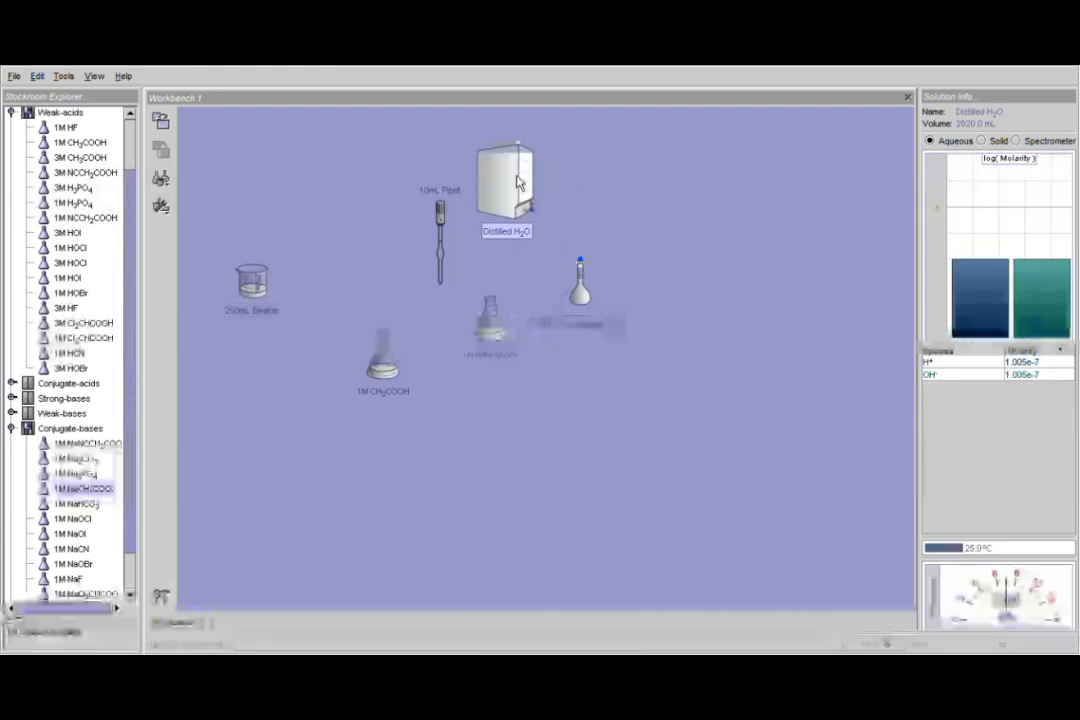
Step: Add another 250mL beaker and place it beside the beaker of diluted acid
click(162, 180)
mouse_move(190, 203)
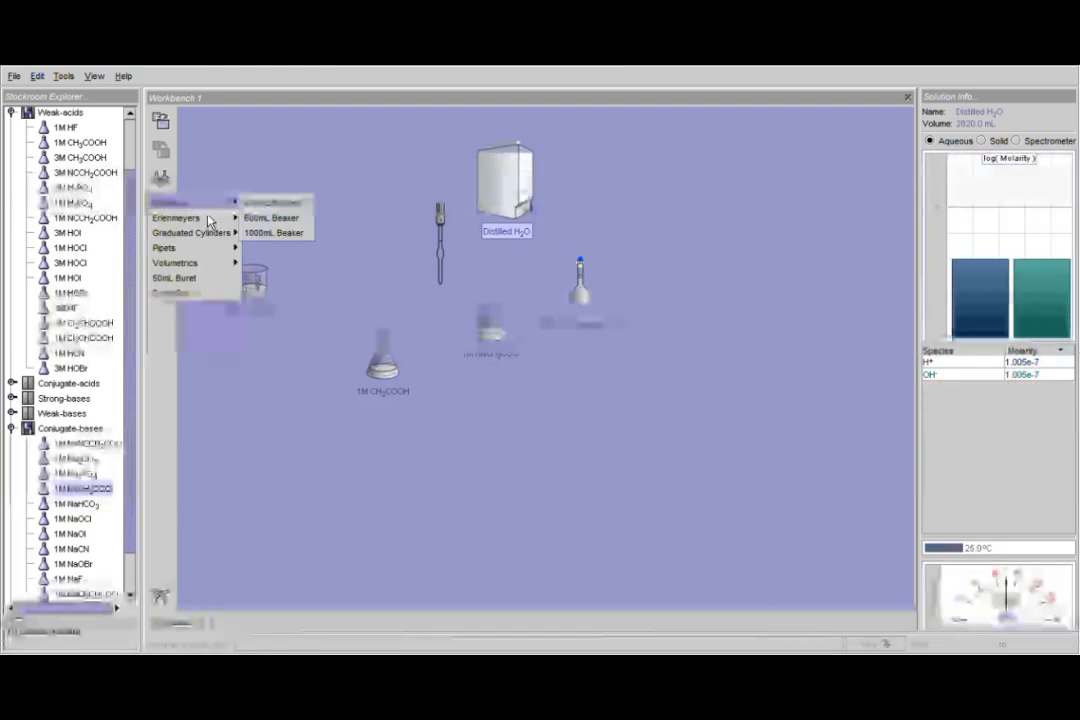
click(268, 203)
drag(288, 153, 363, 295)
Step: Pour 50 mL of the diluted sodium acetate from the volumetric flask into the empty 250mL beaker
drag(580, 285, 357, 280)
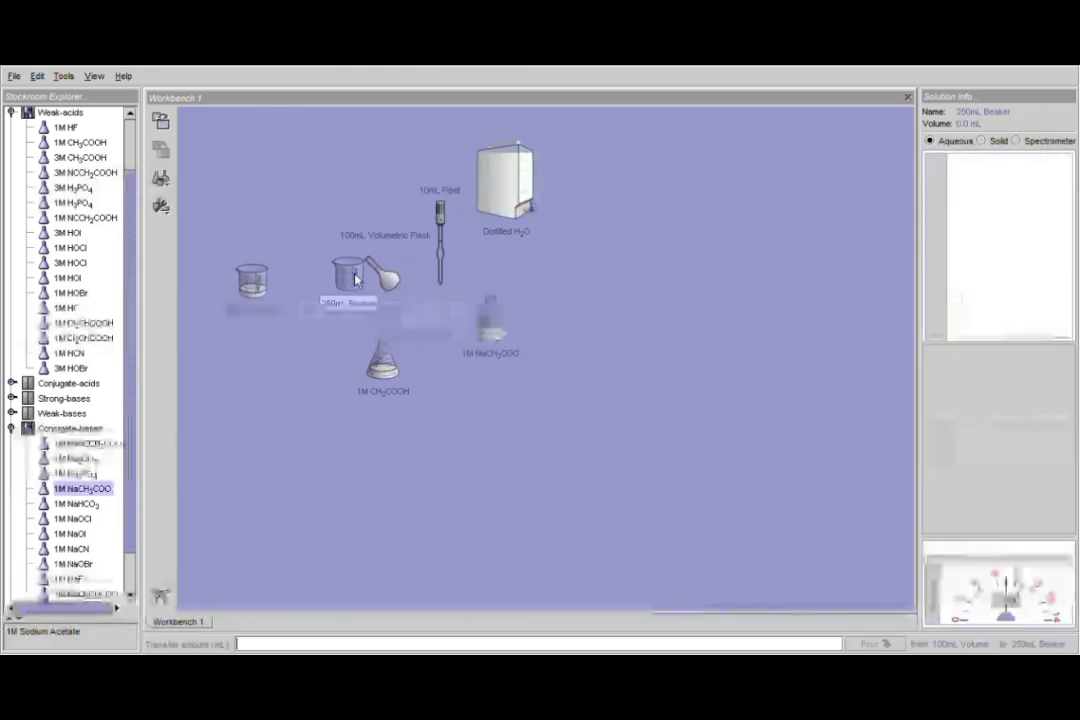
text(50)
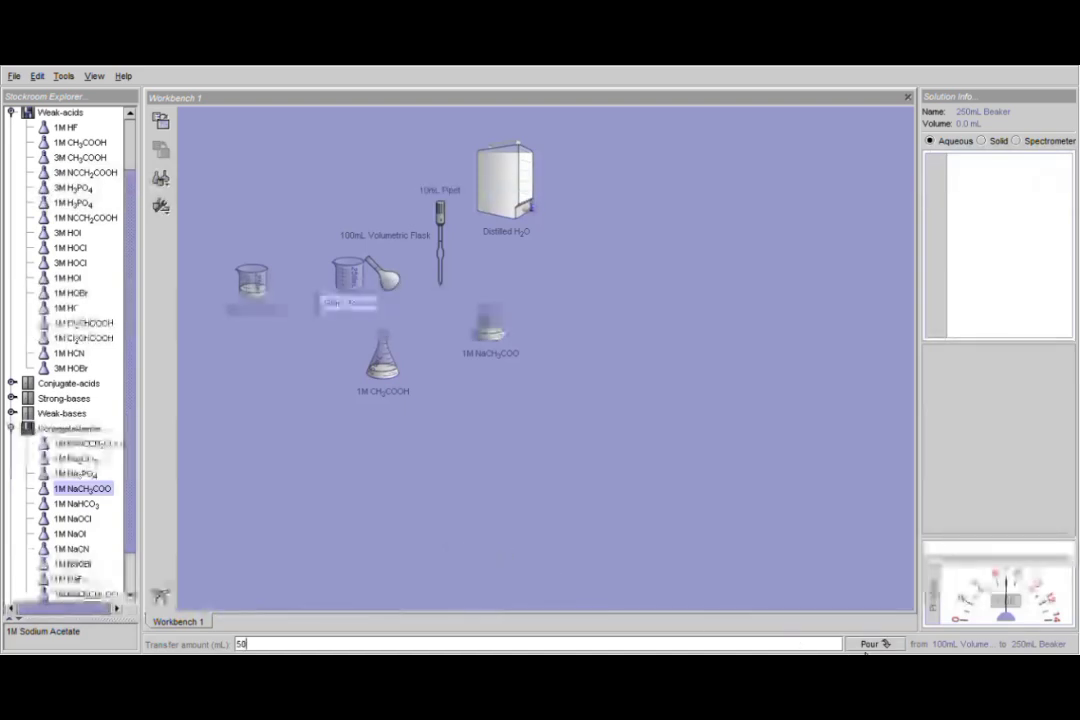
click(868, 646)
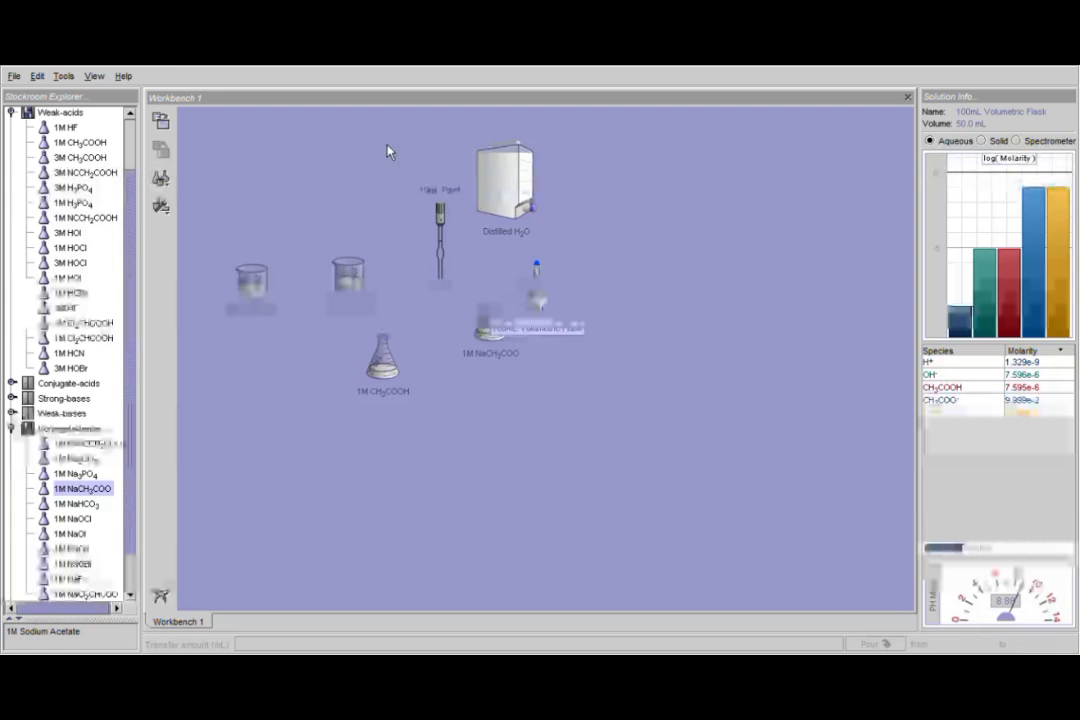
Step: Delete everything except the two 250mL beakers from the workbench and move the sodium acetate beaker closer to the acid beaker
drag(447, 163, 531, 362)
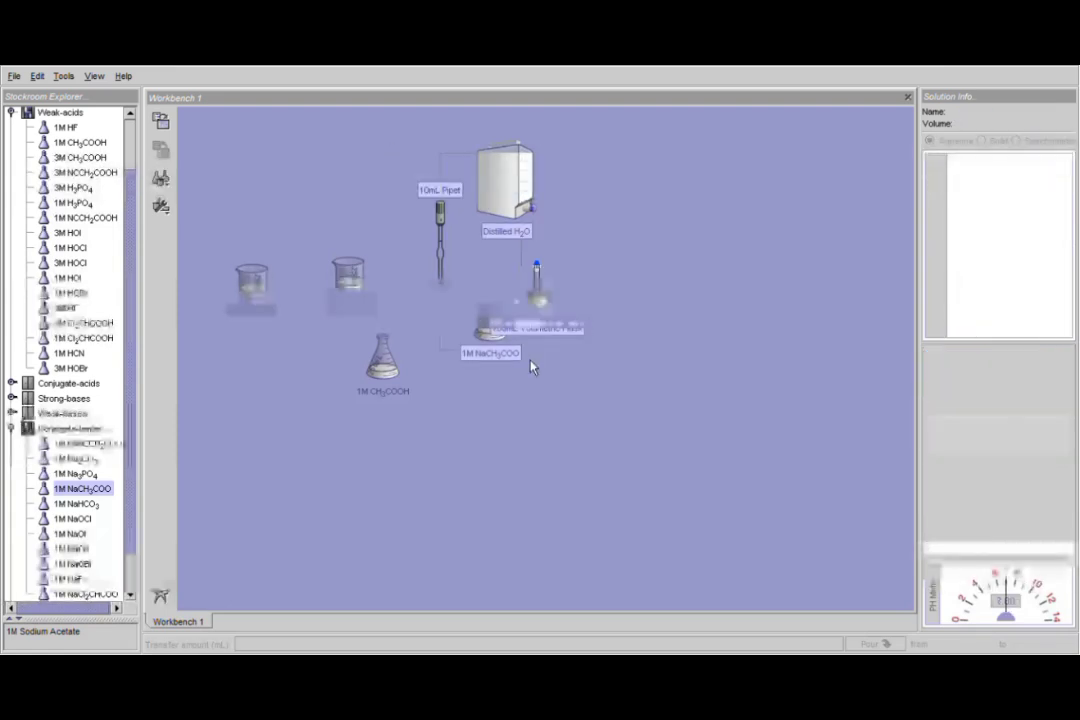
key(Delete)
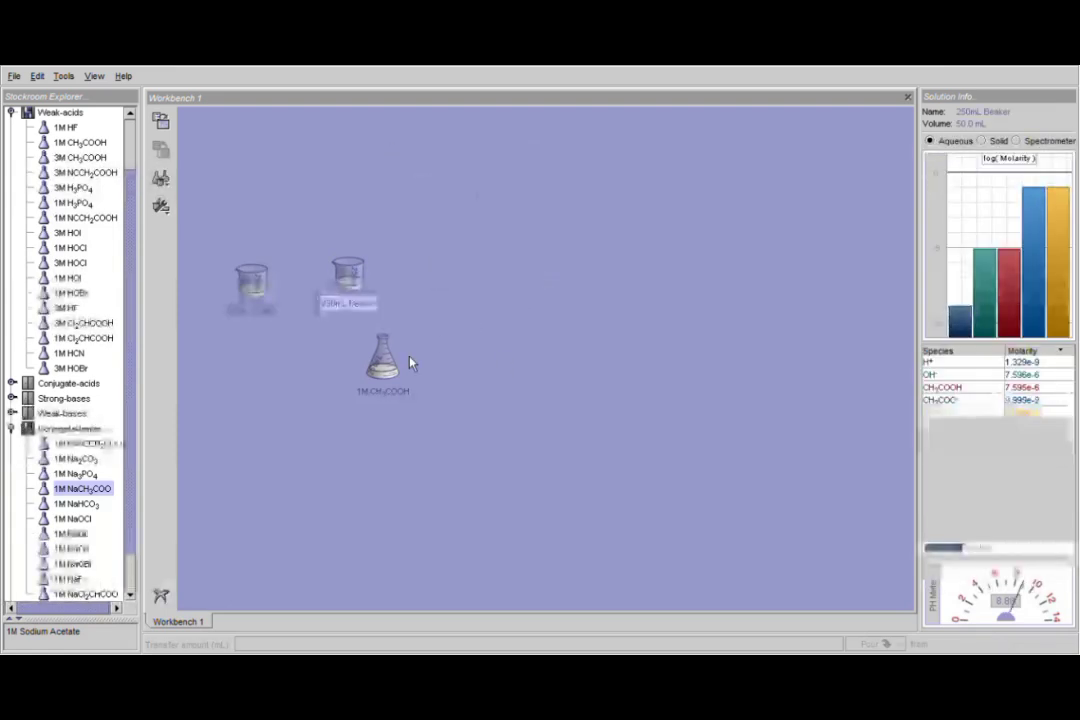
key(Delete)
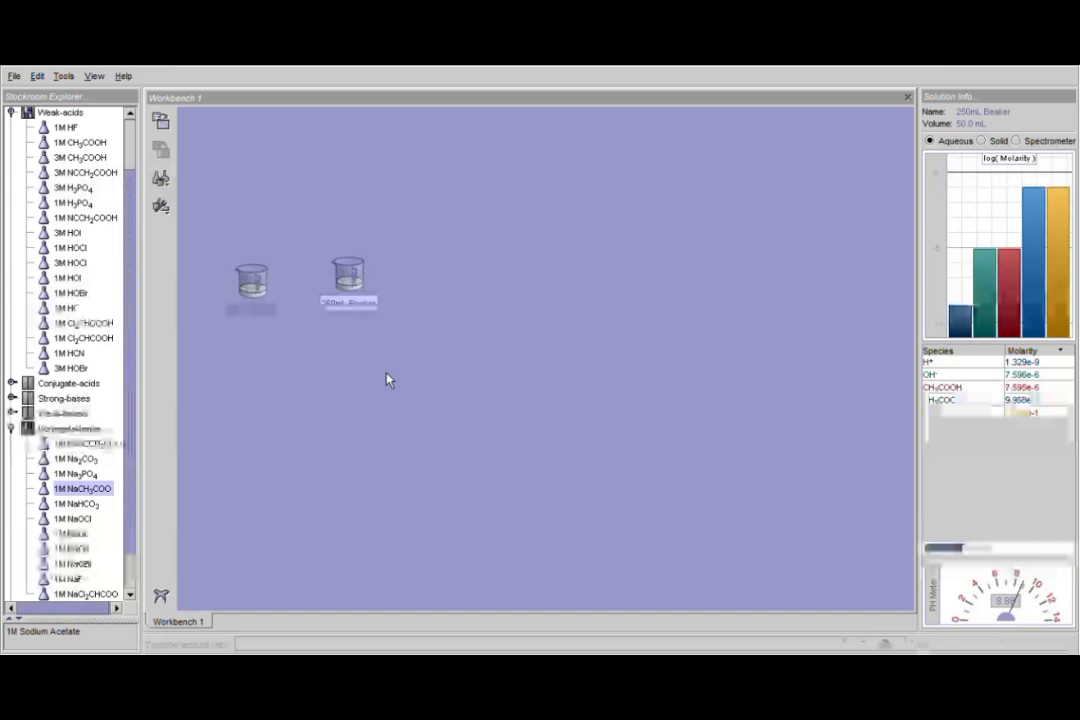
drag(366, 282, 337, 297)
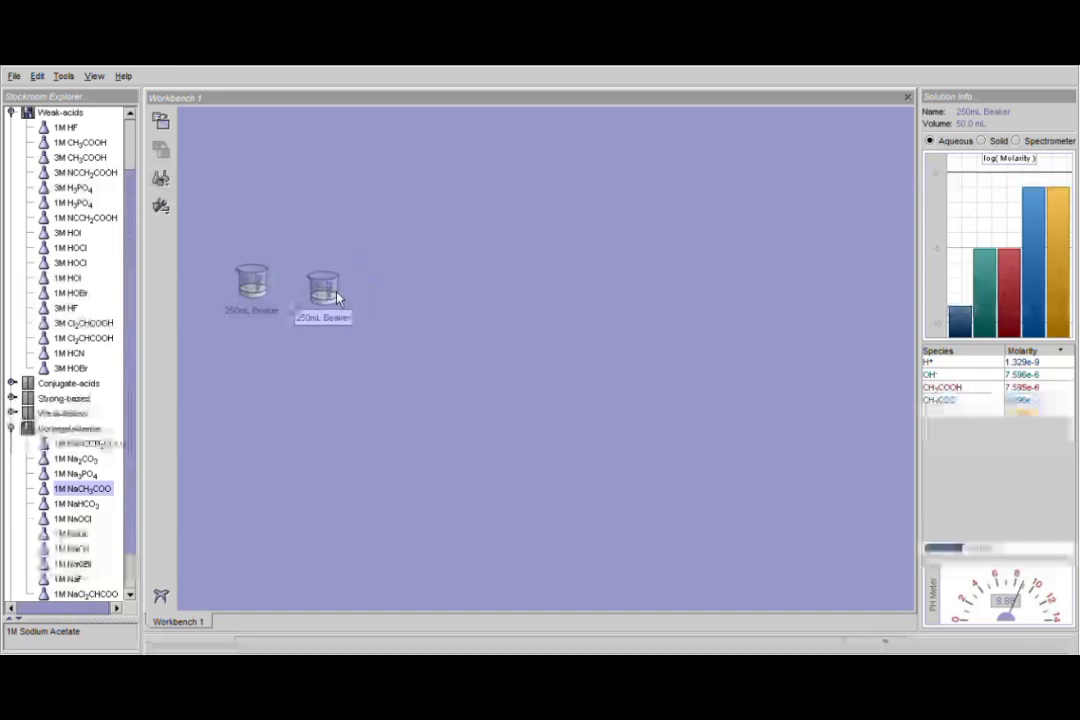
Step: Rename the beaker of diluted acetic acid as "0,1 CH3COOH"
right_click(268, 312)
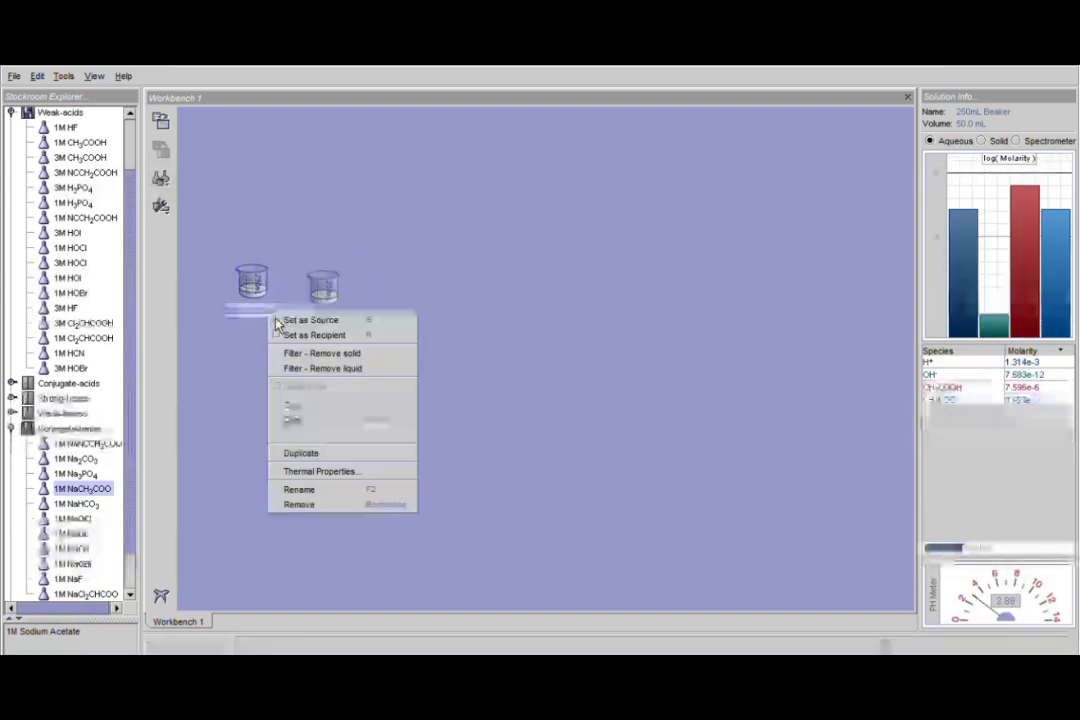
click(351, 491)
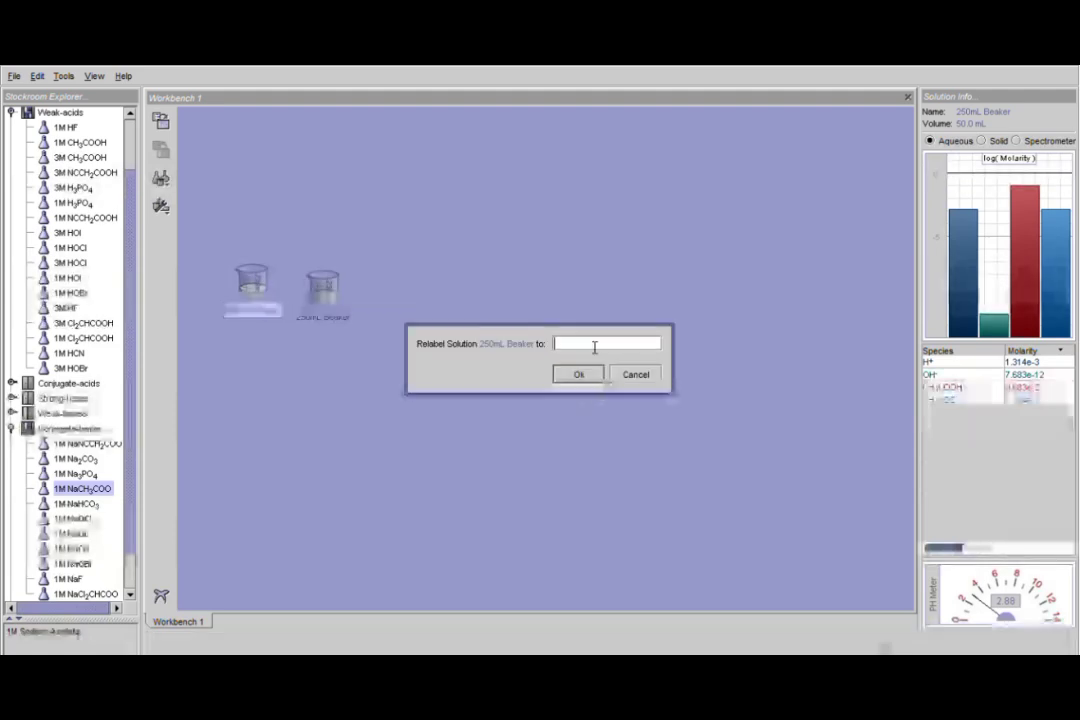
text(0.)
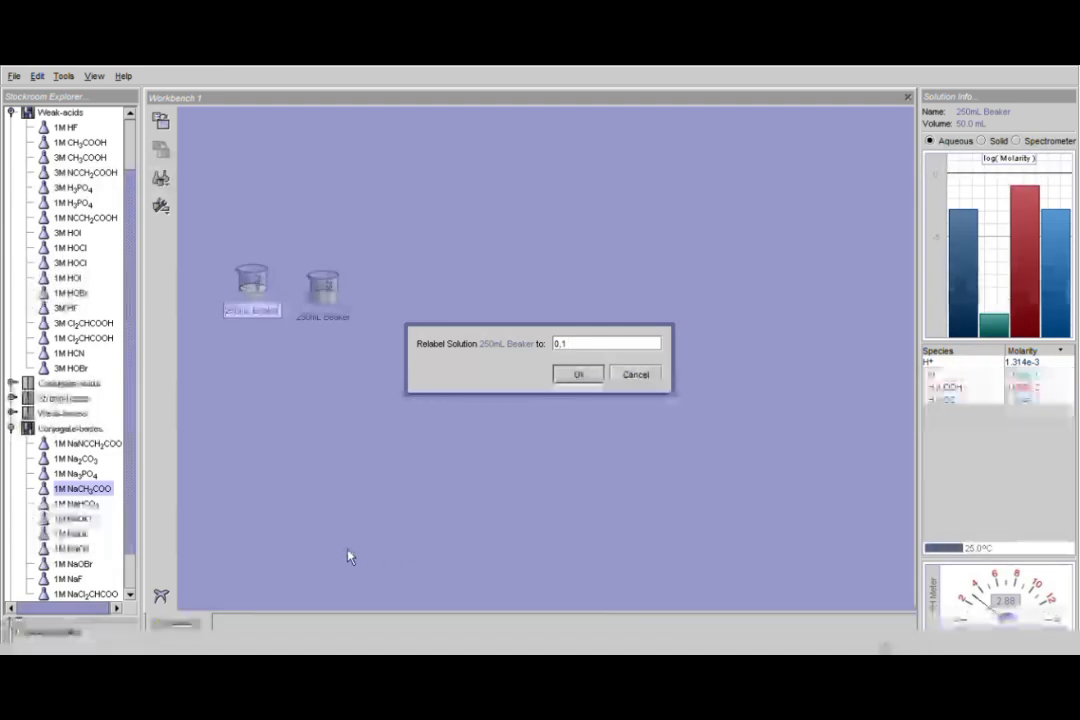
text(1 CH3)
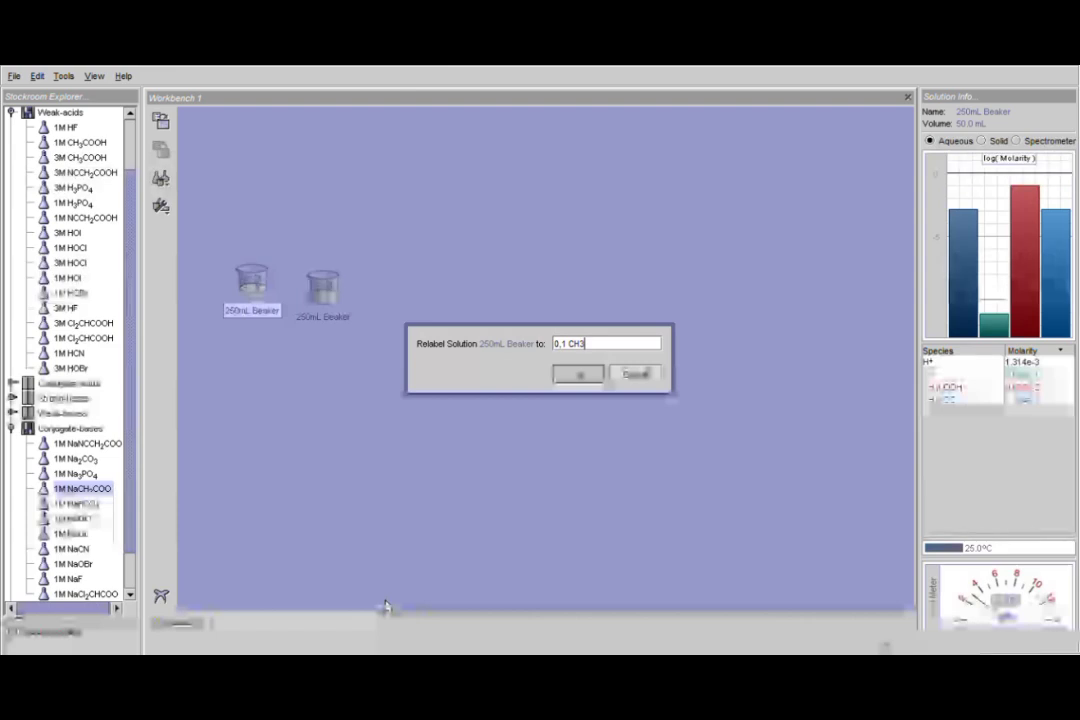
text(COO)
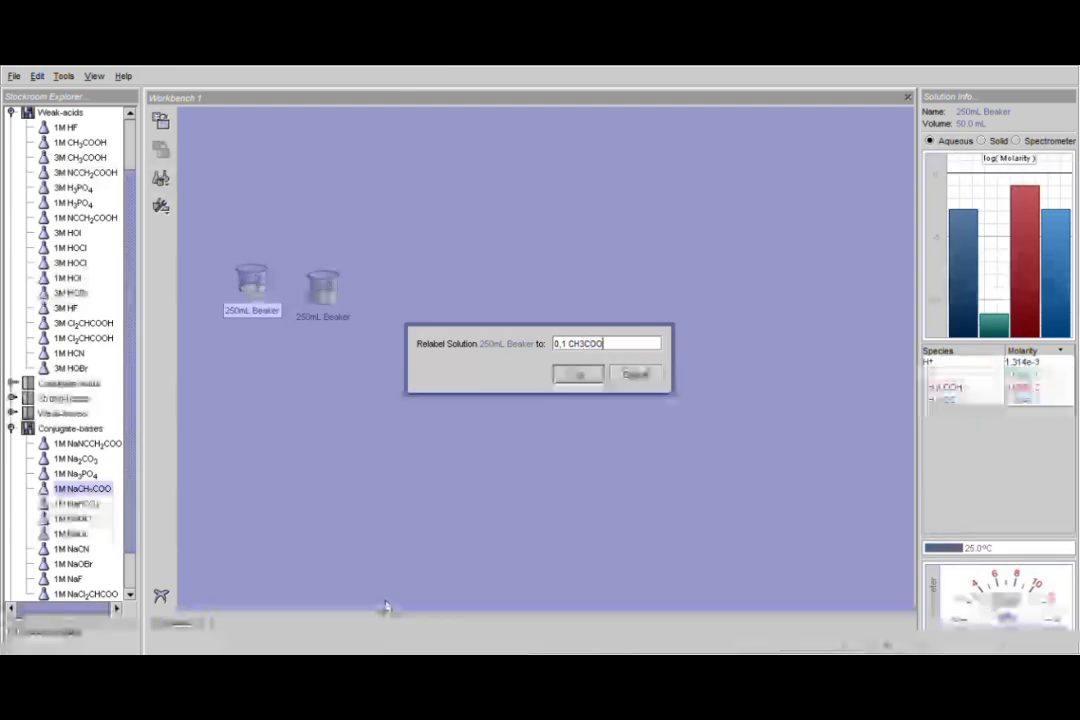
text(H)
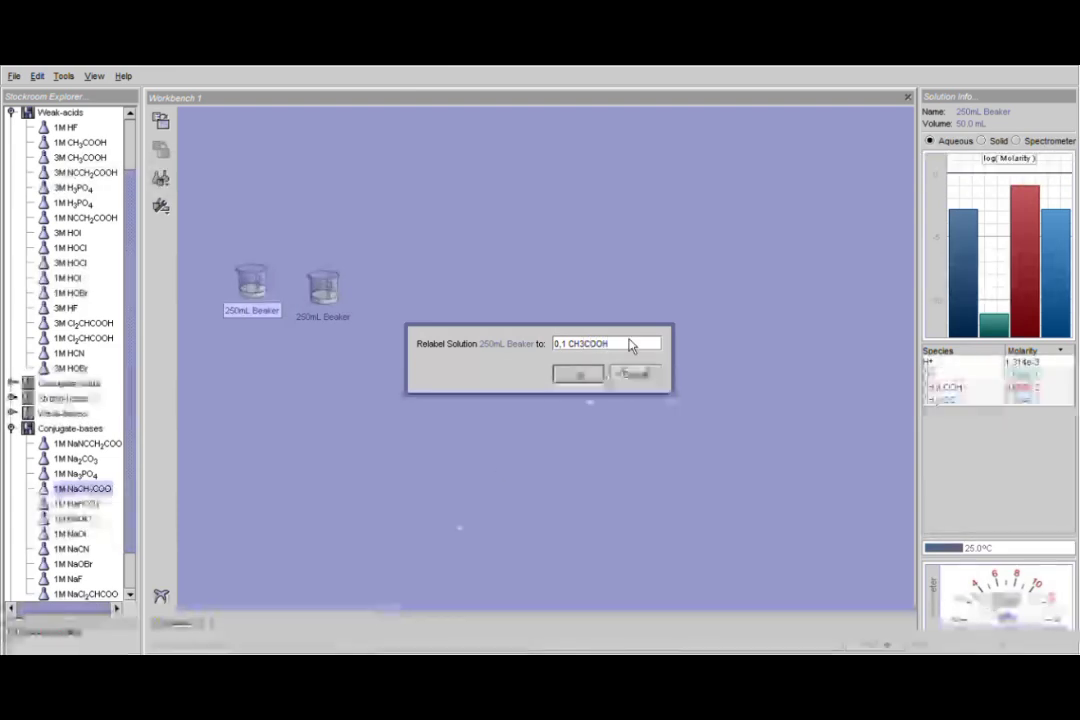
click(590, 383)
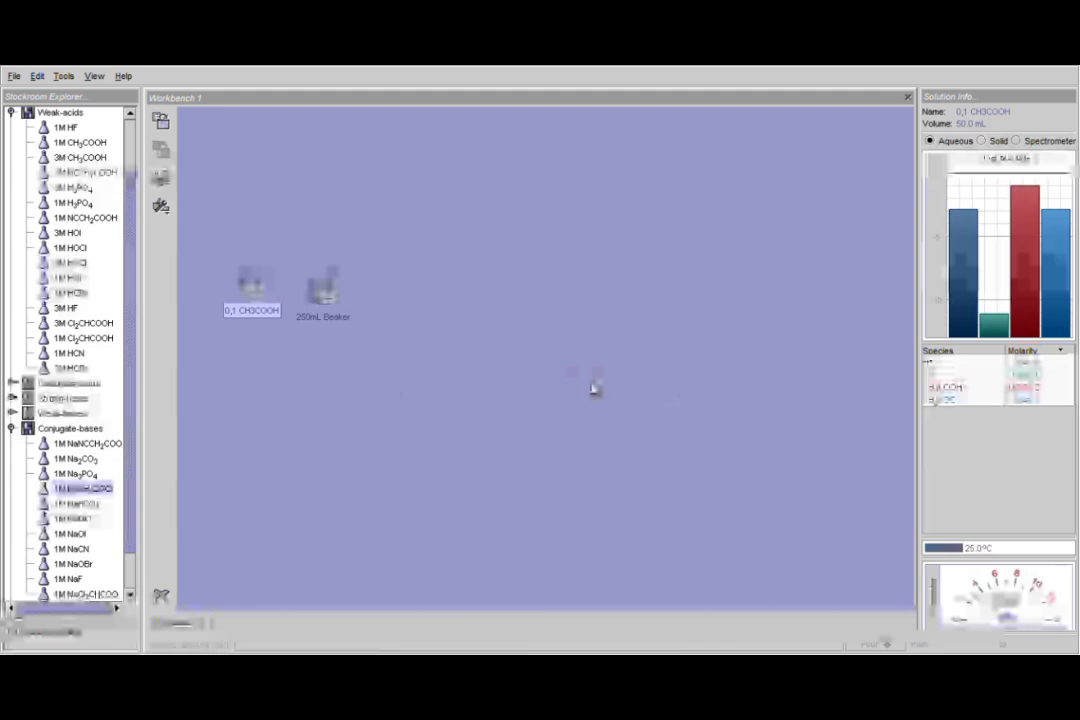
Step: Rename the 250mL beaker of diluted sodium acetate as "0,1 NaCH3COO"
right_click(332, 316)
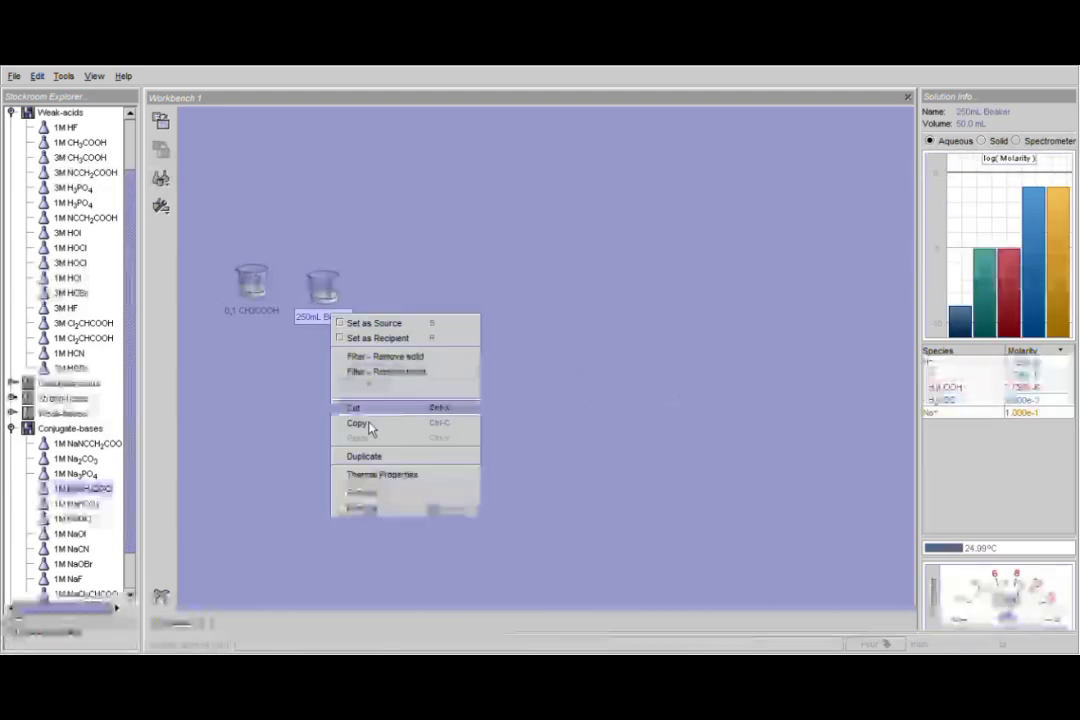
click(394, 493)
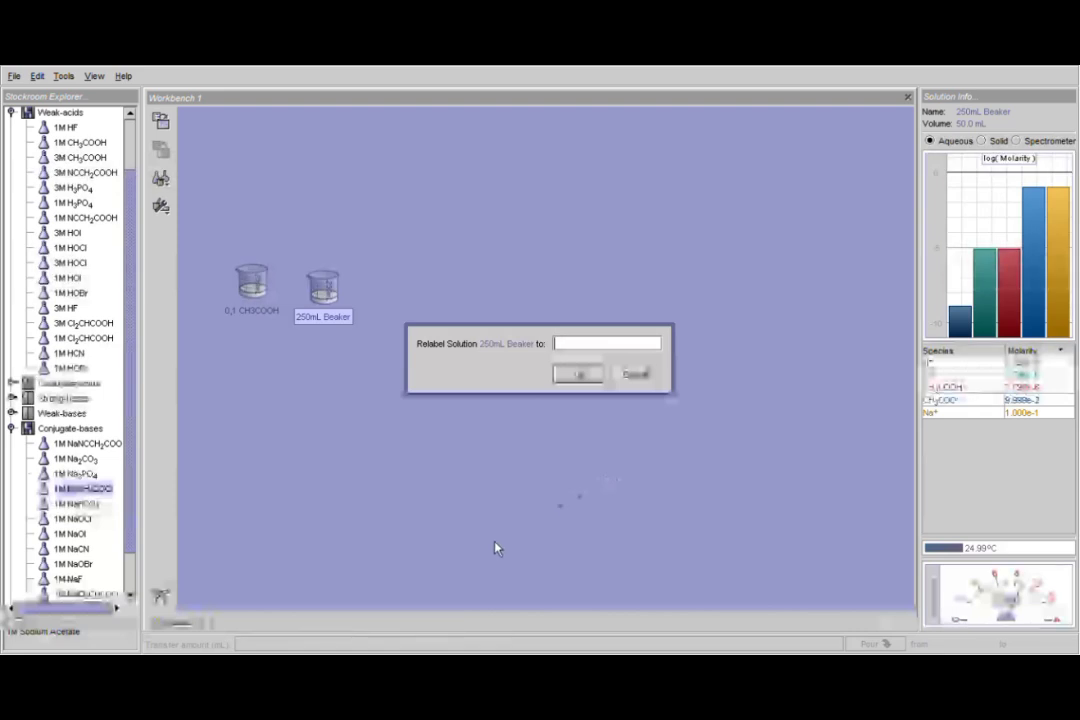
text(0)
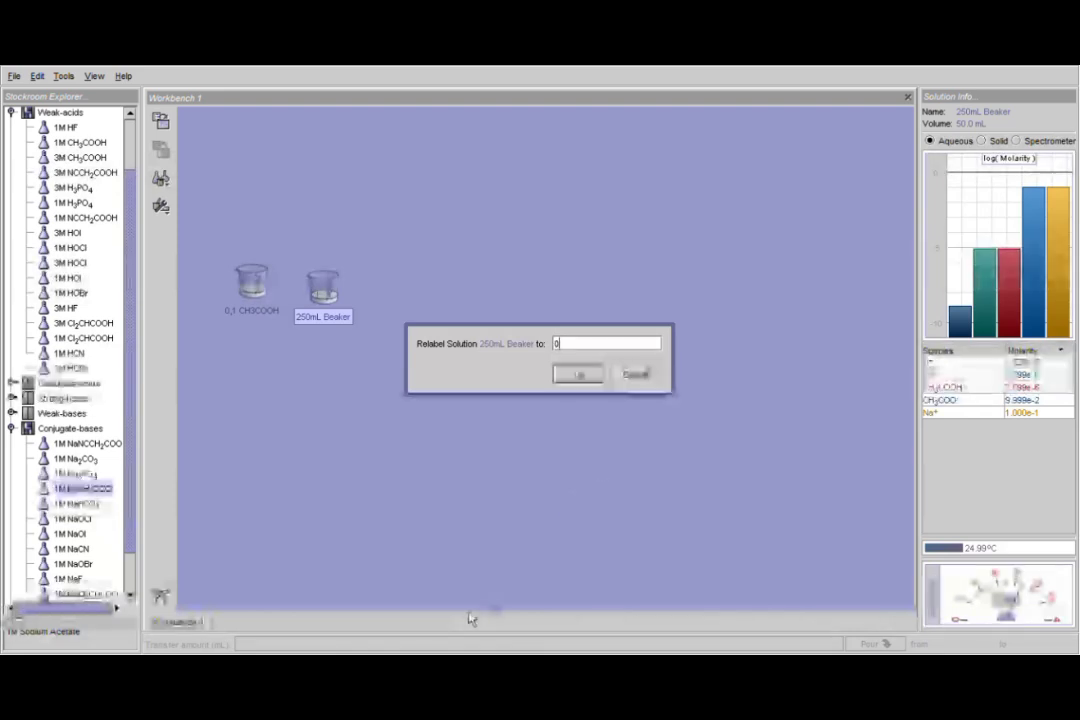
text(.1)
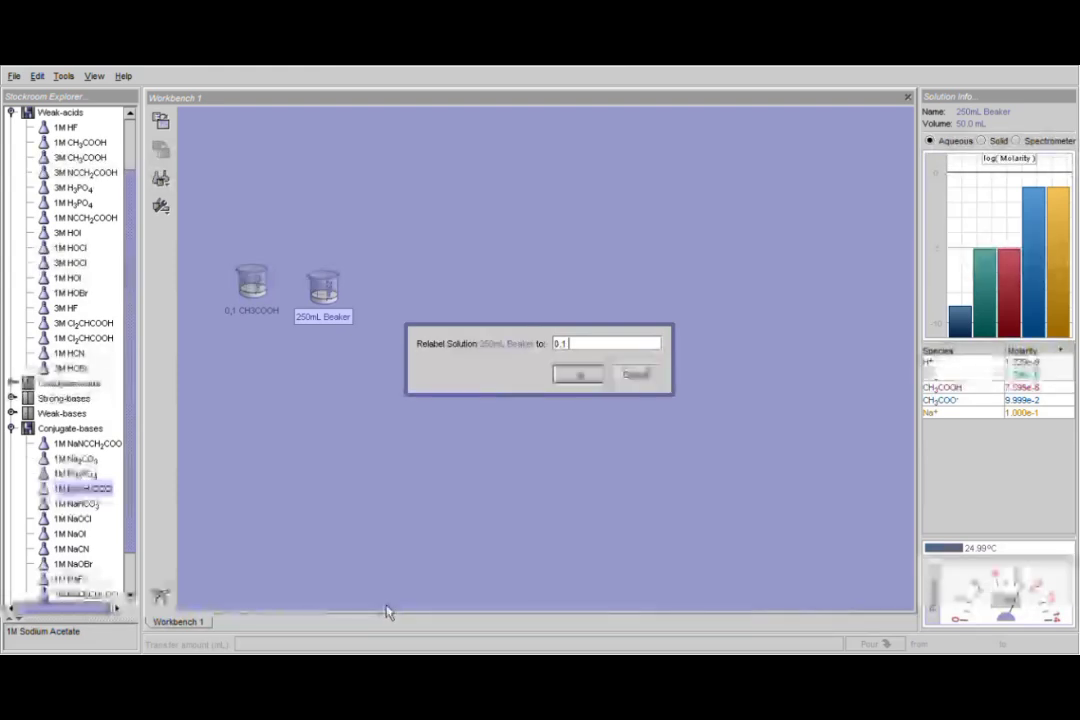
text(Na)
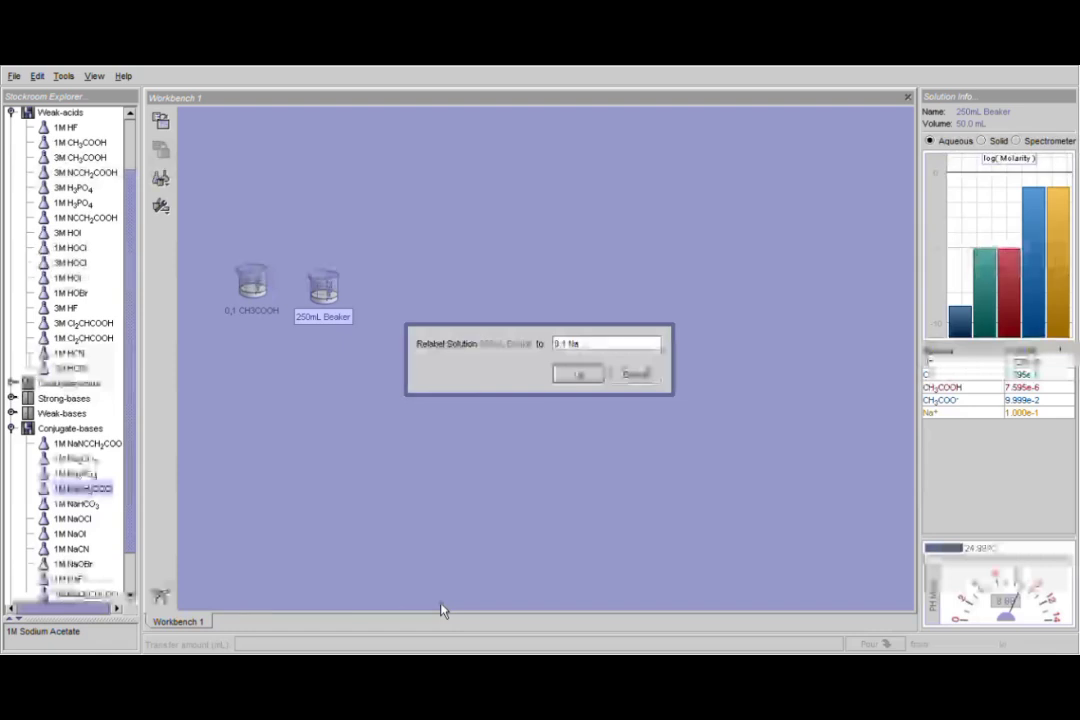
text(CH3COO)
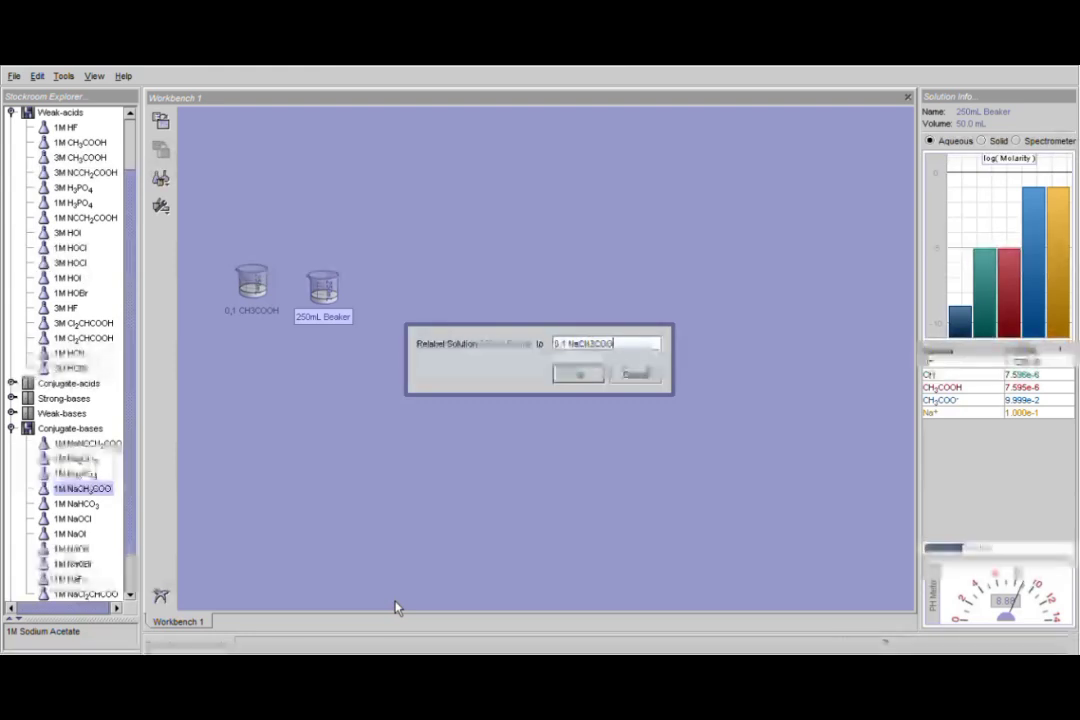
click(598, 378)
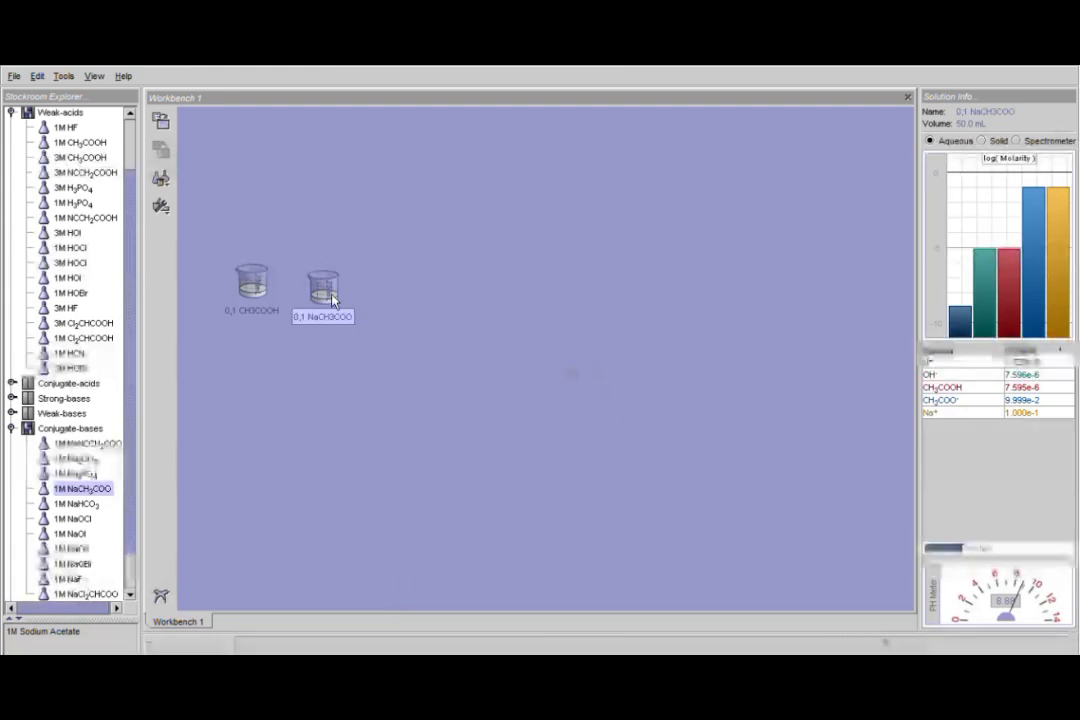
Step: Move the sodium acetate and acetic acid beakers higher on the workbench, placing them side by side
drag(355, 282, 362, 224)
click(244, 295)
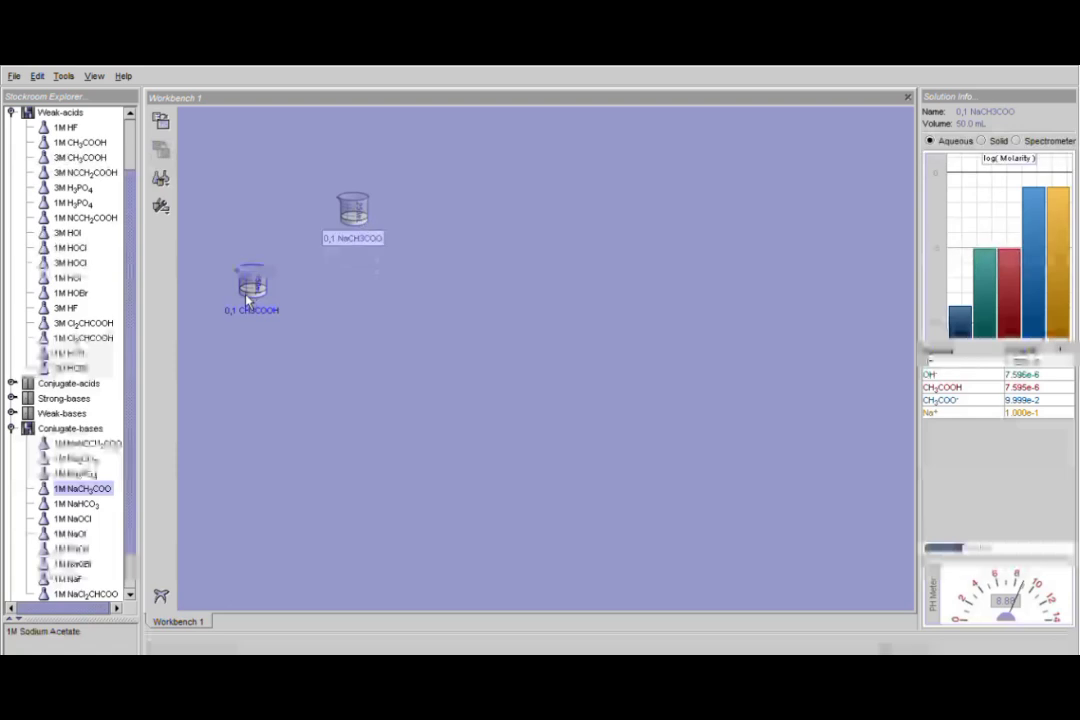
drag(244, 295, 287, 226)
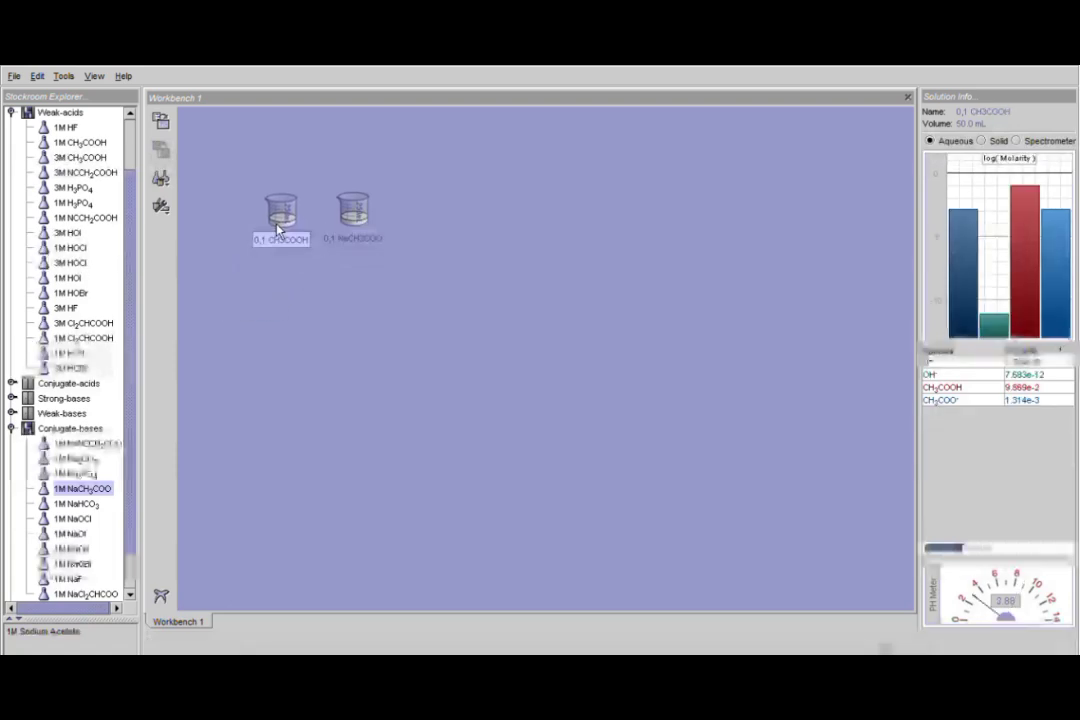
Step: Add an empty 250mL beaker and place it below the two labelled solution beakers
click(163, 183)
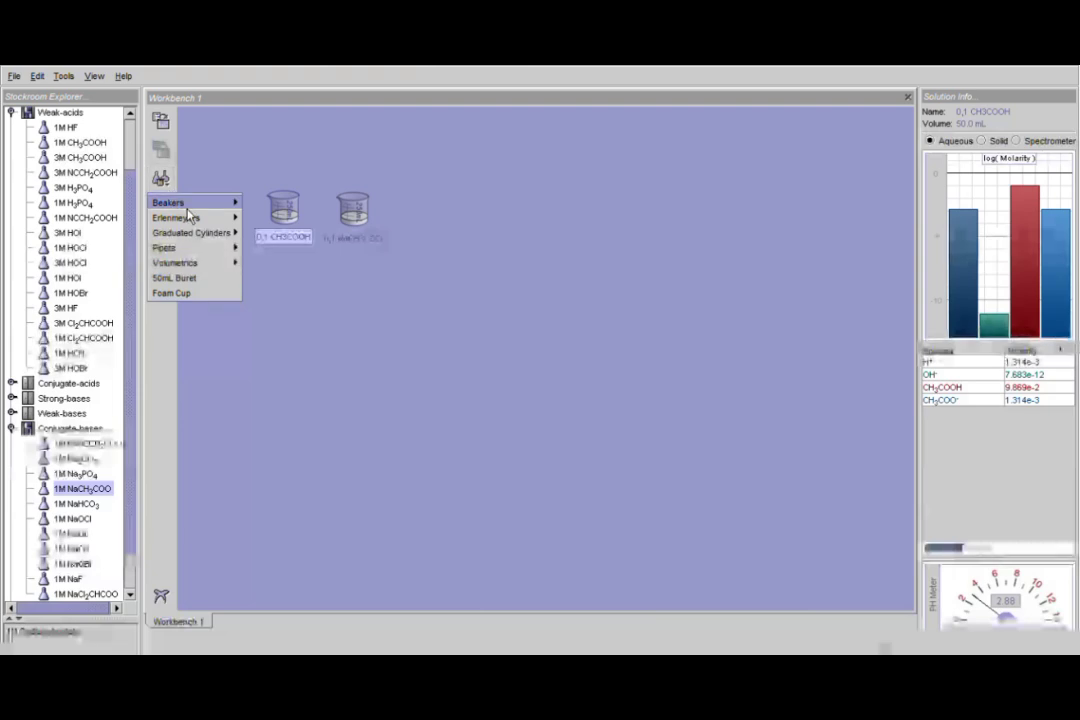
mouse_move(185, 203)
click(281, 218)
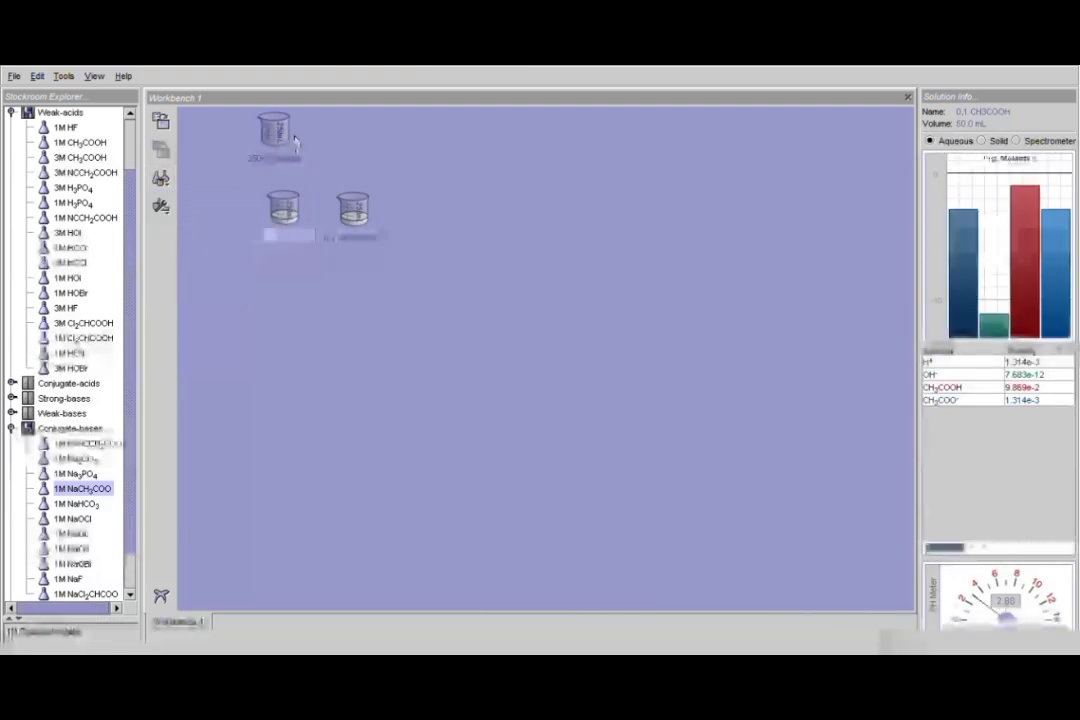
drag(292, 138, 362, 315)
Step: Pour 25 mL of the 0,1 NaCH3COO solution into the empty 250mL beaker
drag(365, 228, 357, 305)
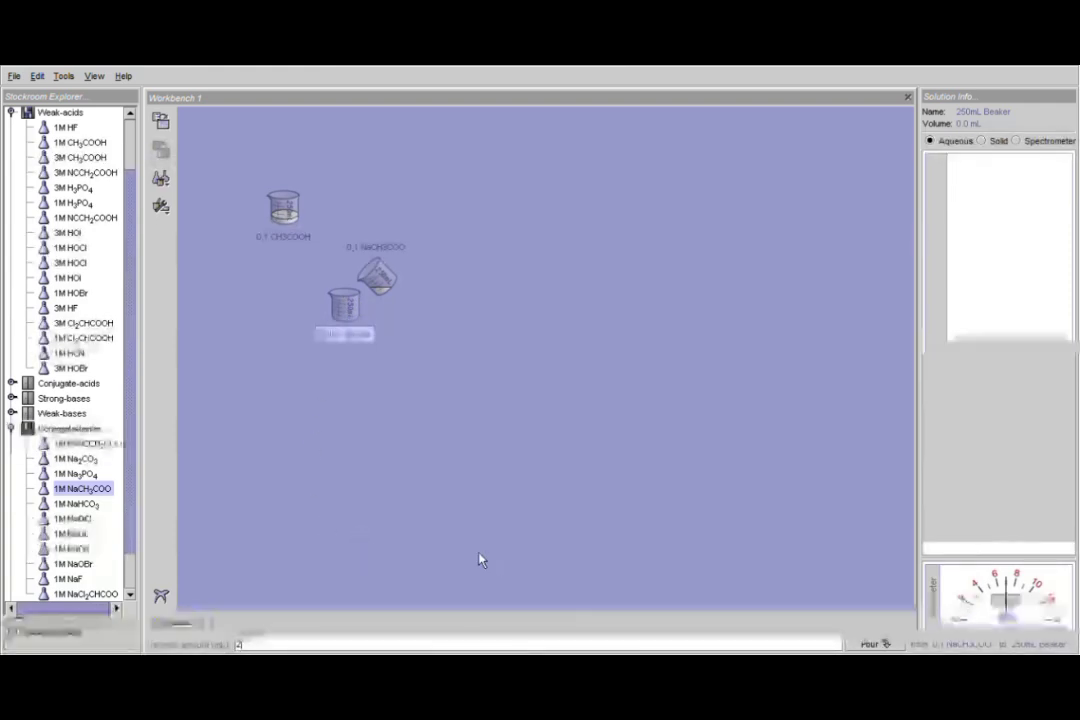
text(5)
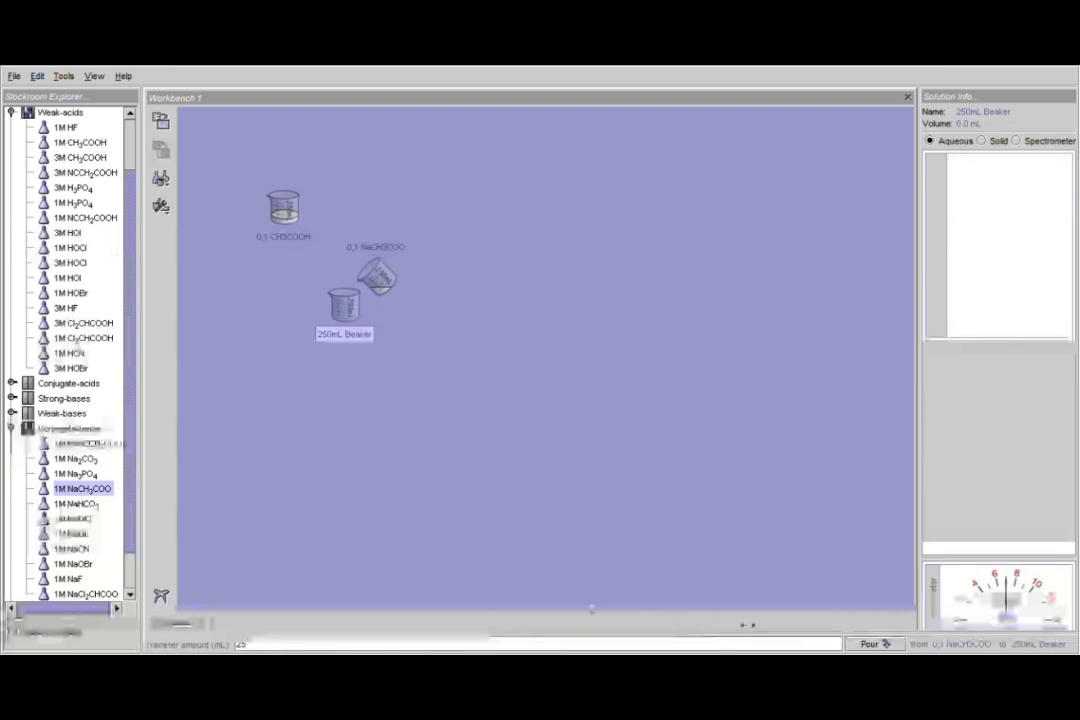
click(870, 644)
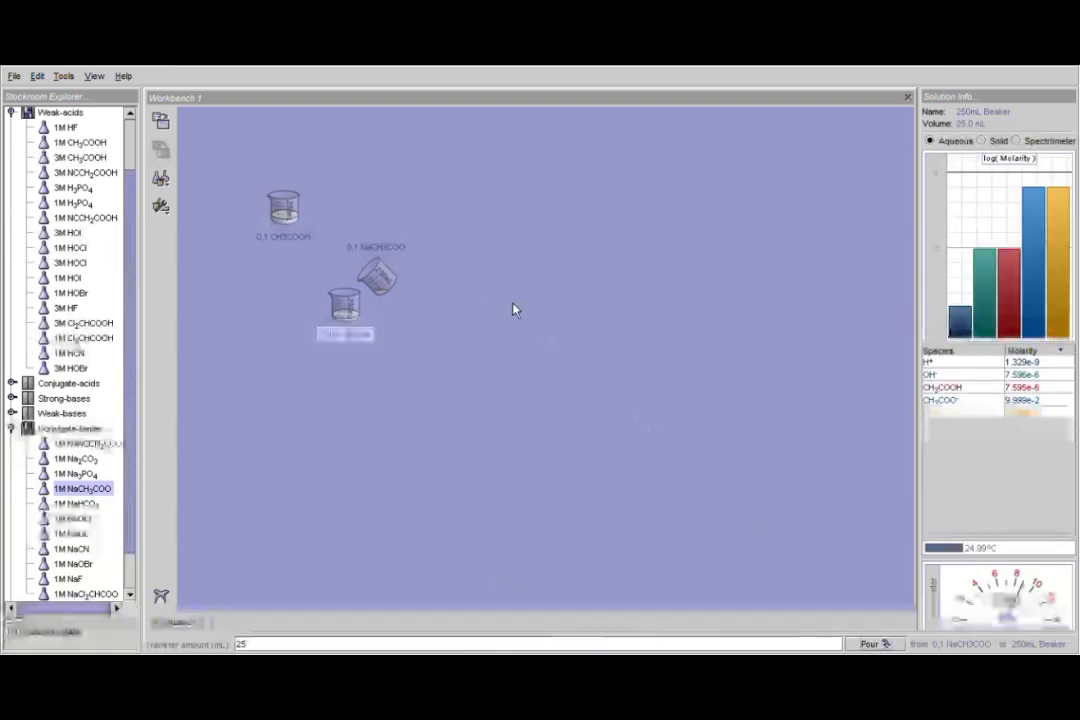
Step: Move the sodium acetate beaker aside and pour 25 mL of the 0,1 CH3COOH solution into the same 250mL beaker
drag(398, 281, 416, 247)
drag(307, 237, 345, 303)
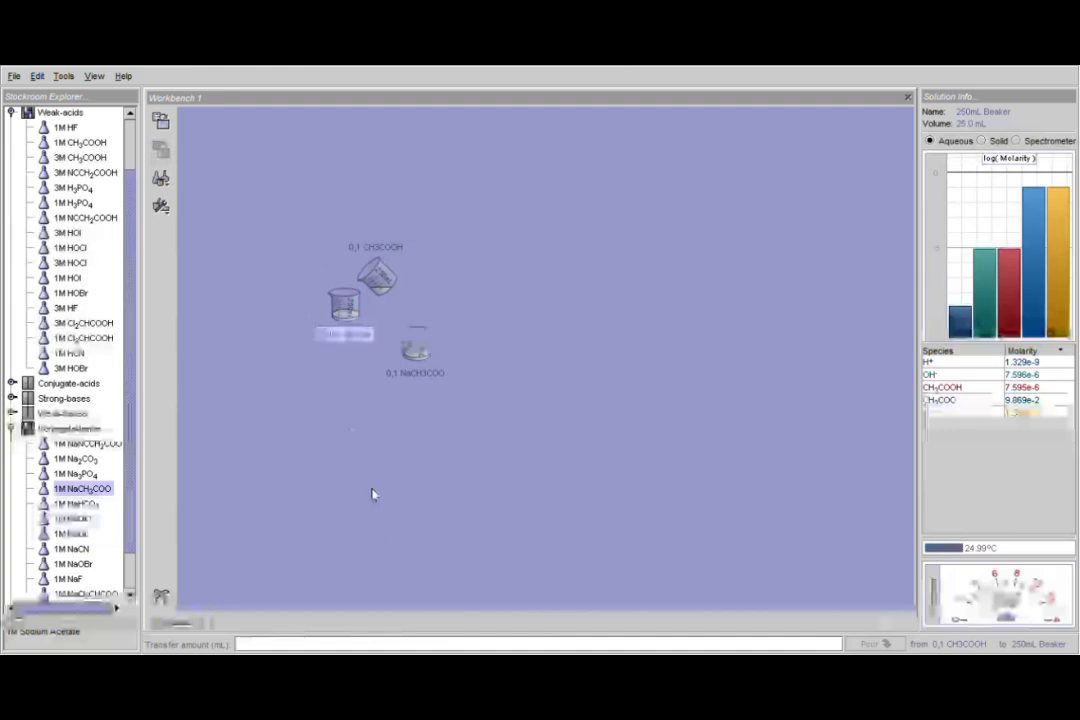
text(25)
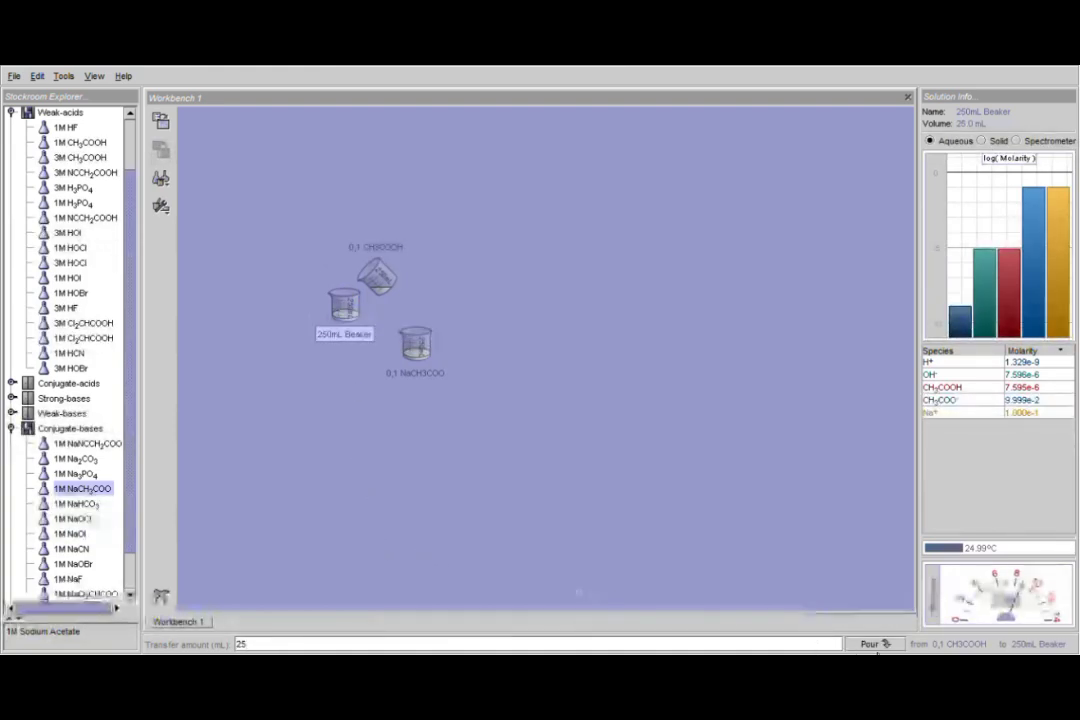
click(868, 642)
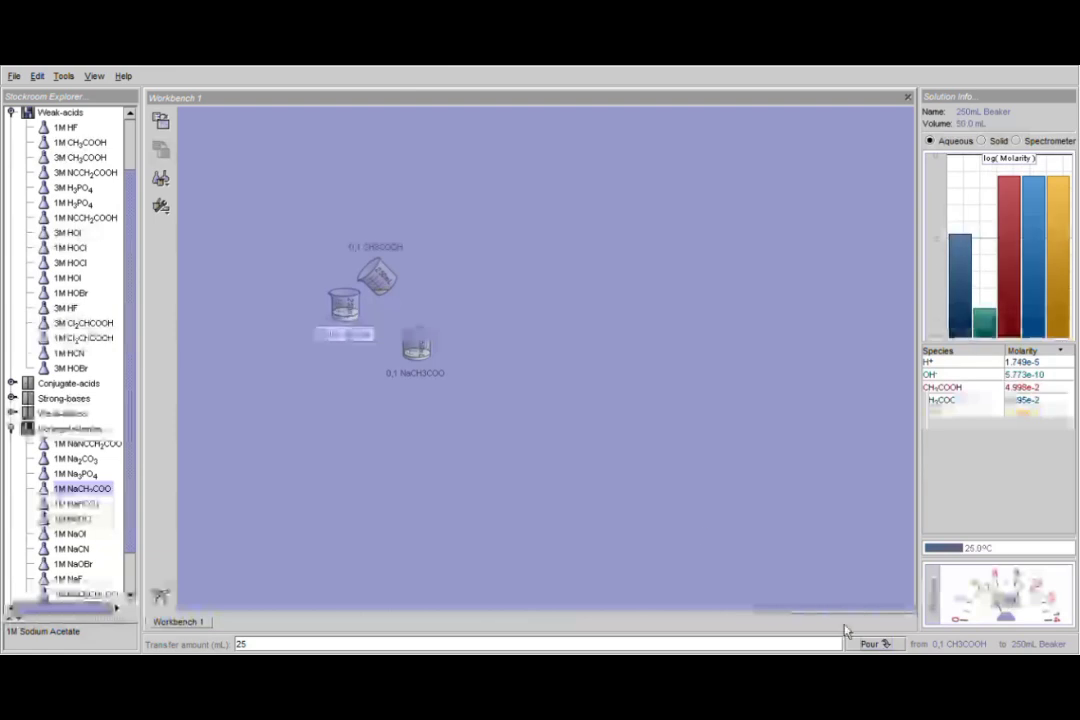
Step: Separate the beakers, returning the acid and acetate beakers to the upper row and moving the mixture beaker away from them
drag(390, 278, 258, 203)
drag(425, 355, 345, 222)
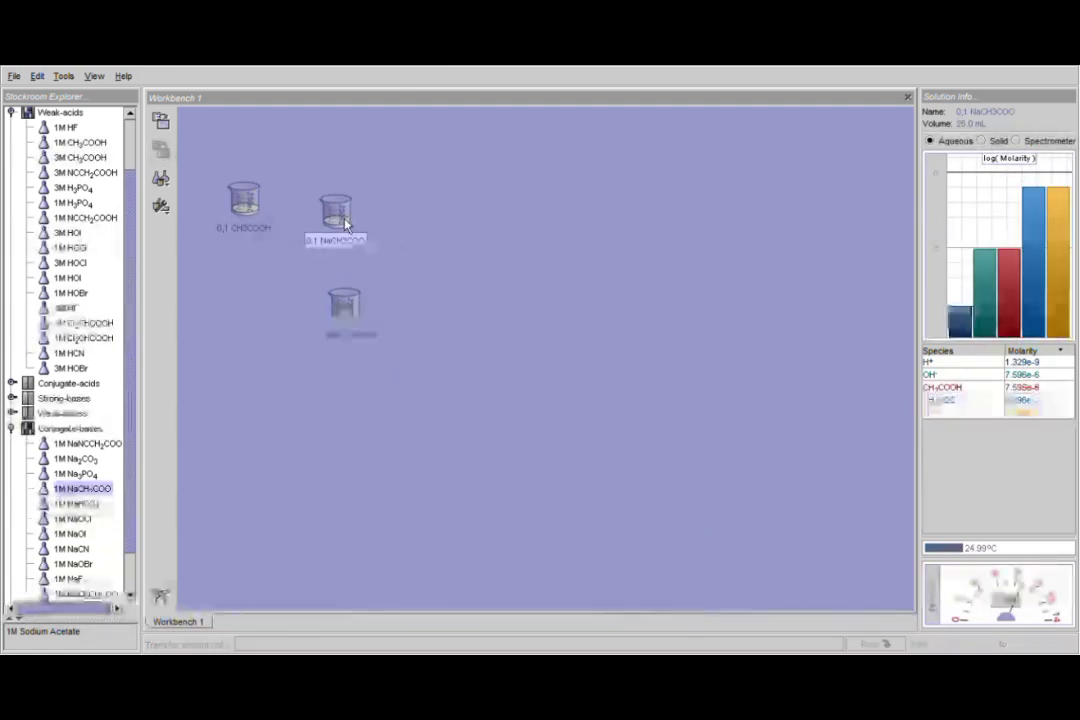
click(368, 351)
right_click(369, 351)
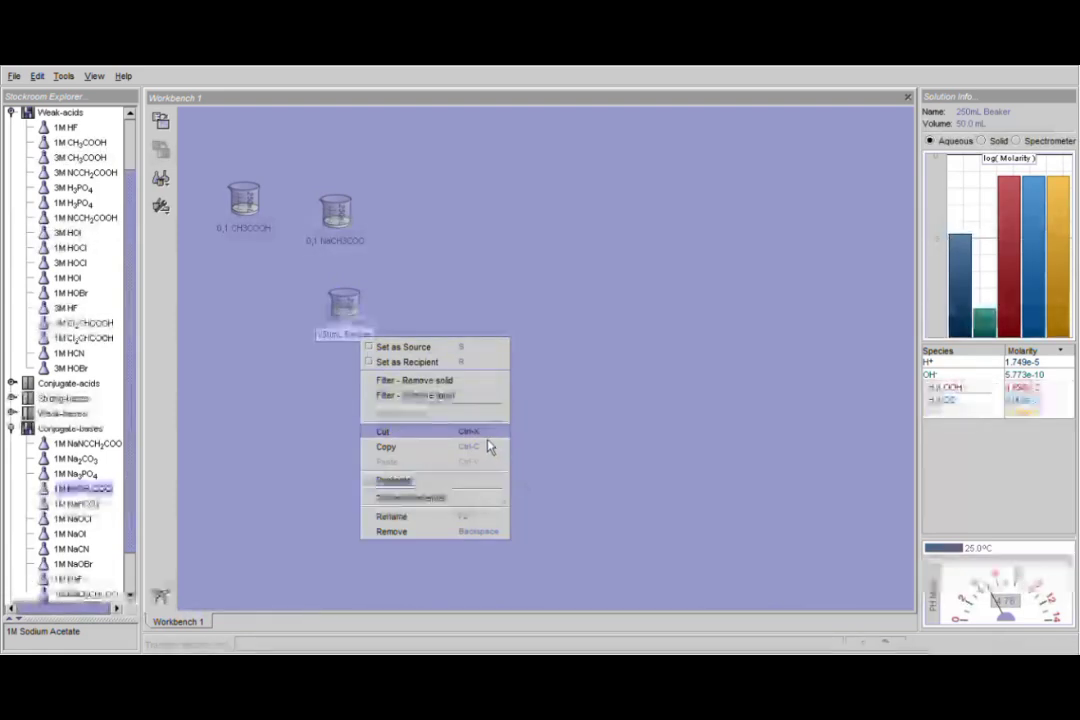
click(412, 498)
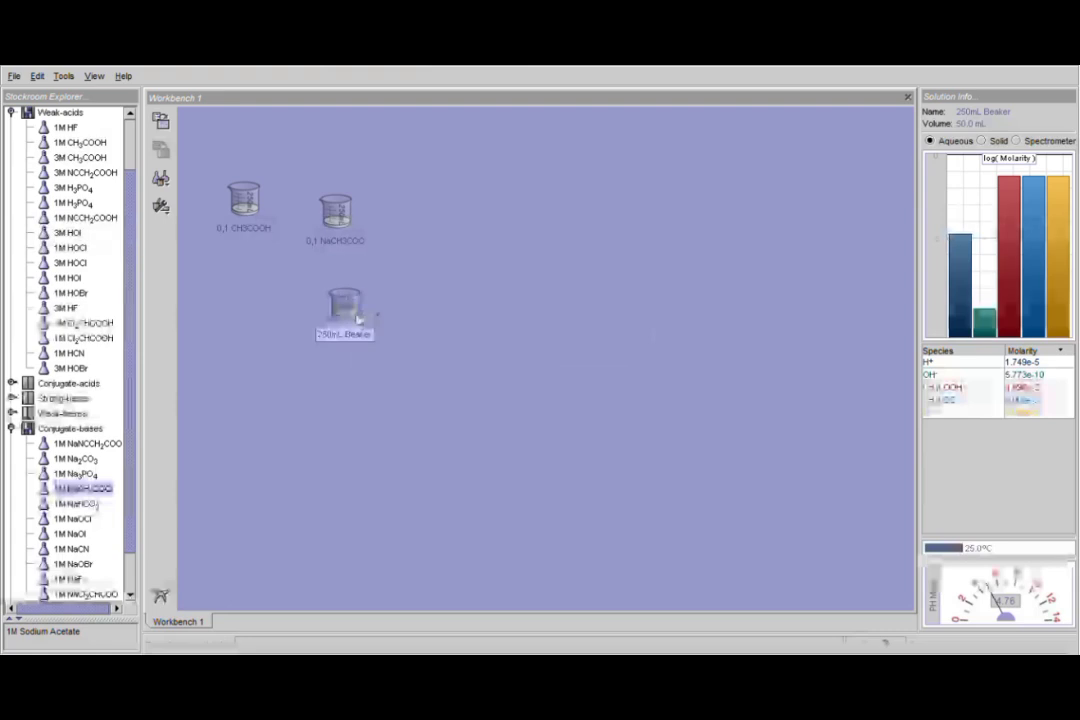
drag(358, 318, 432, 292)
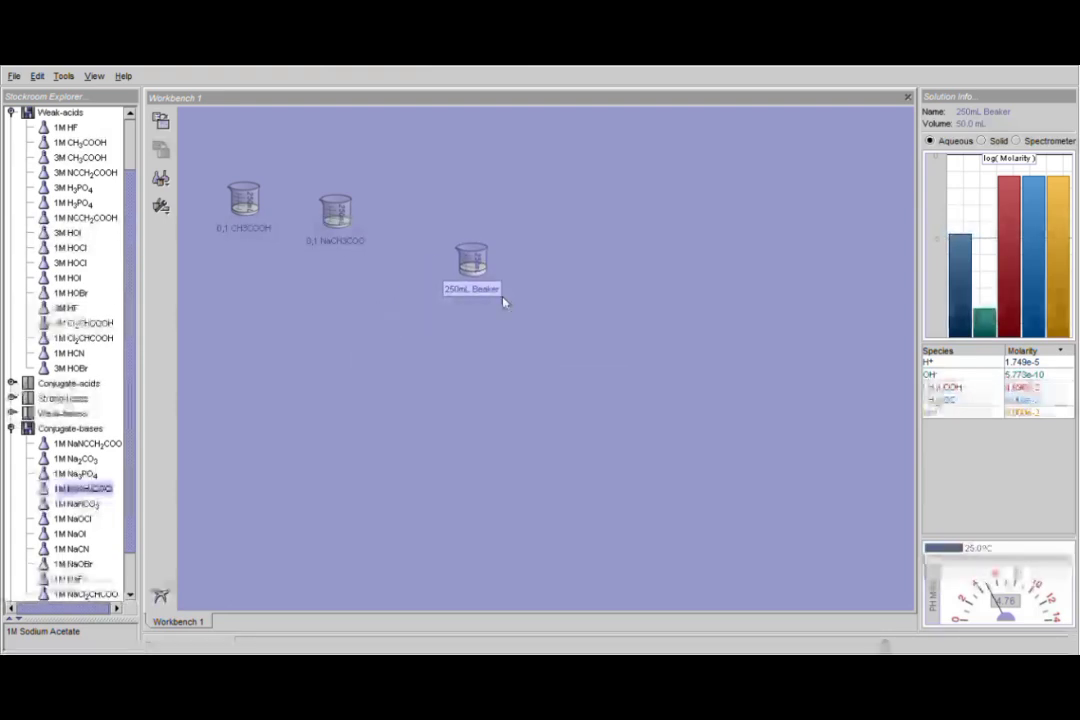
Step: Rename the 250mL beaker holding the acid and acetate mixture as "larutan penyangga asam"
right_click(504, 302)
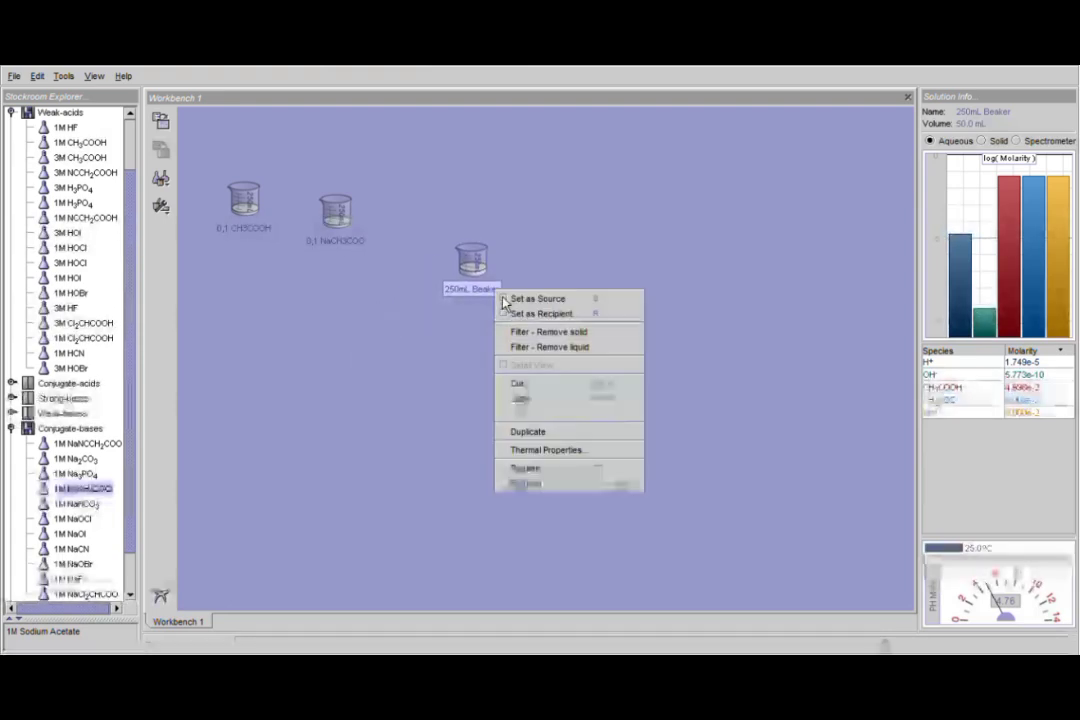
click(535, 484)
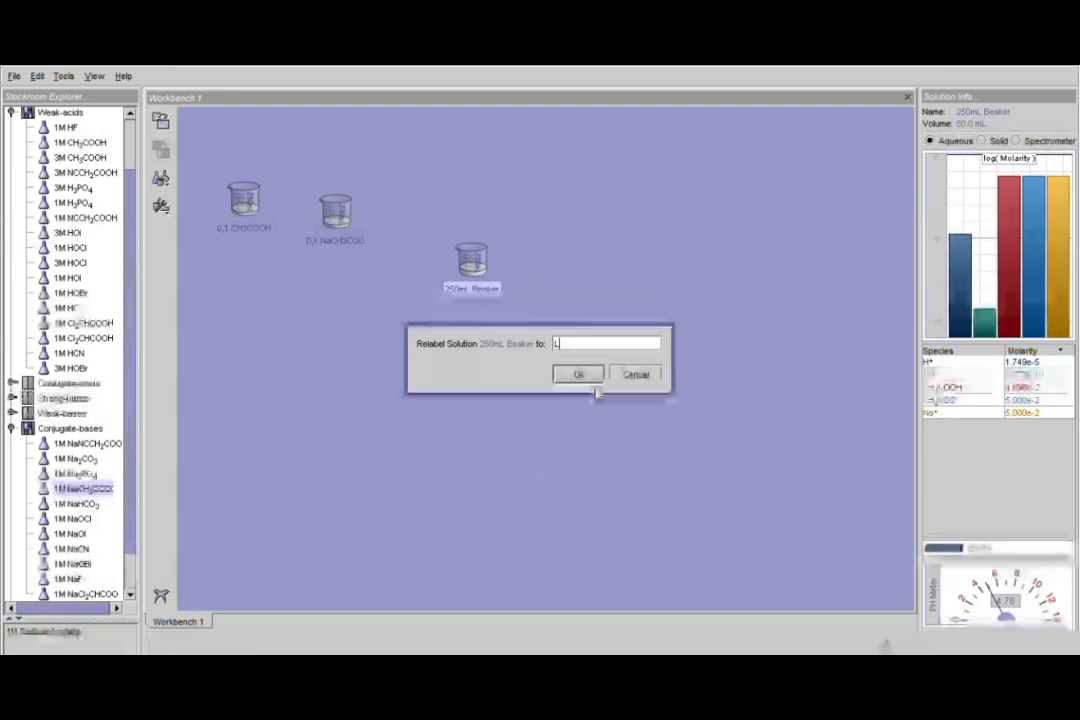
text(larutan)
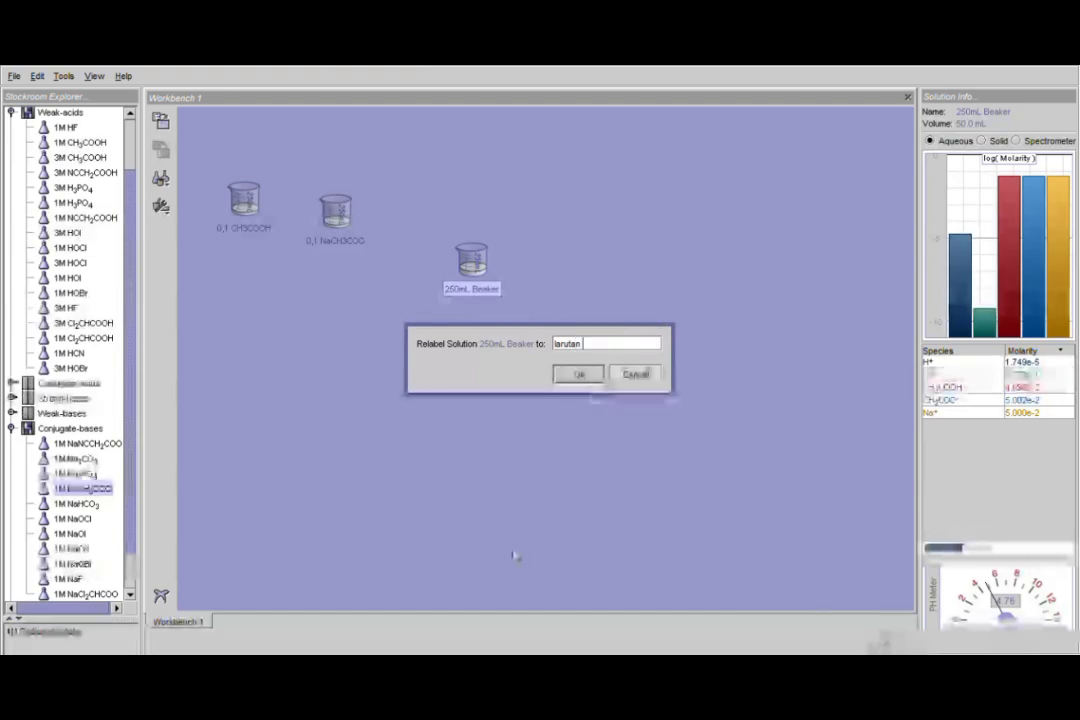
text( pen)
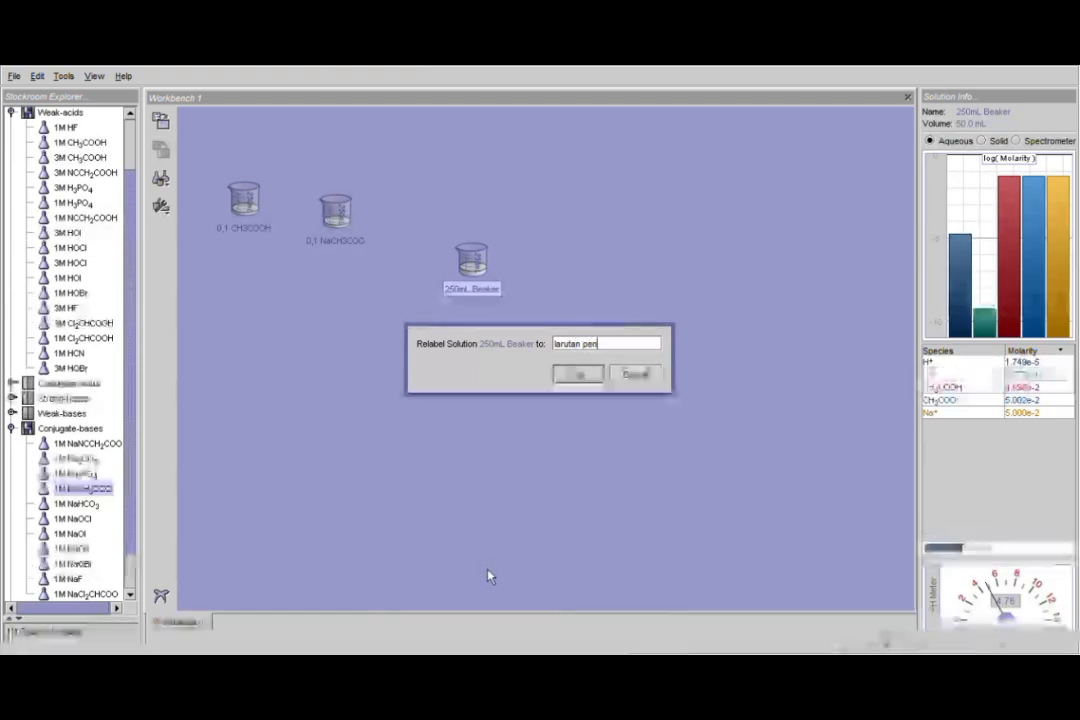
text(yangga)
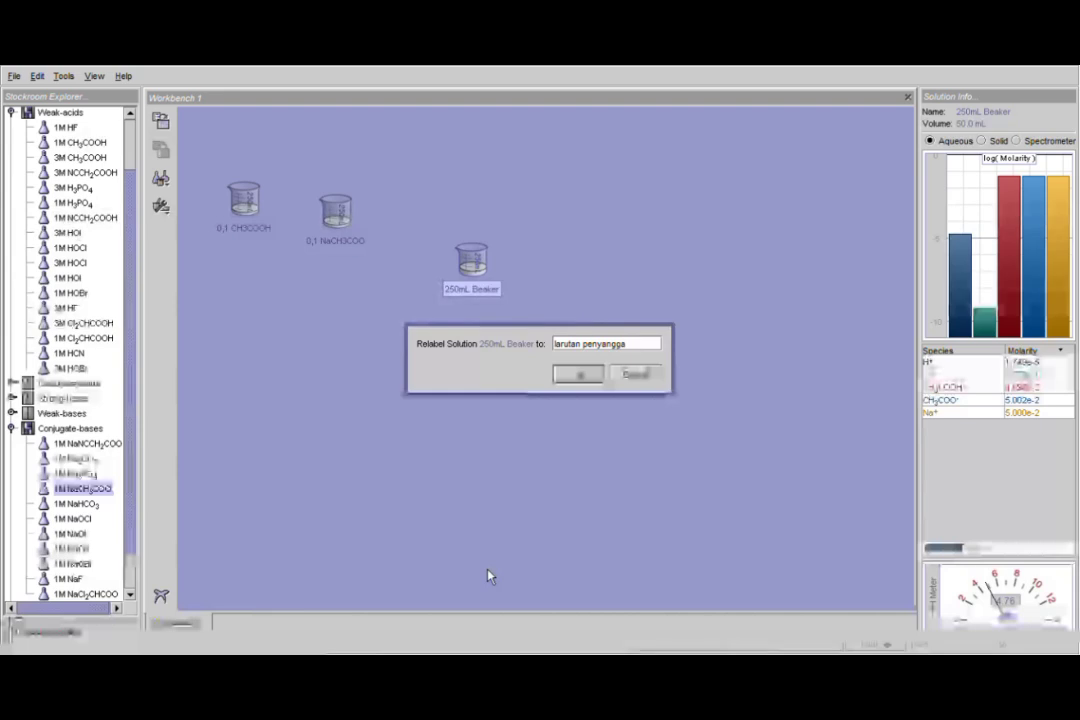
text( a)
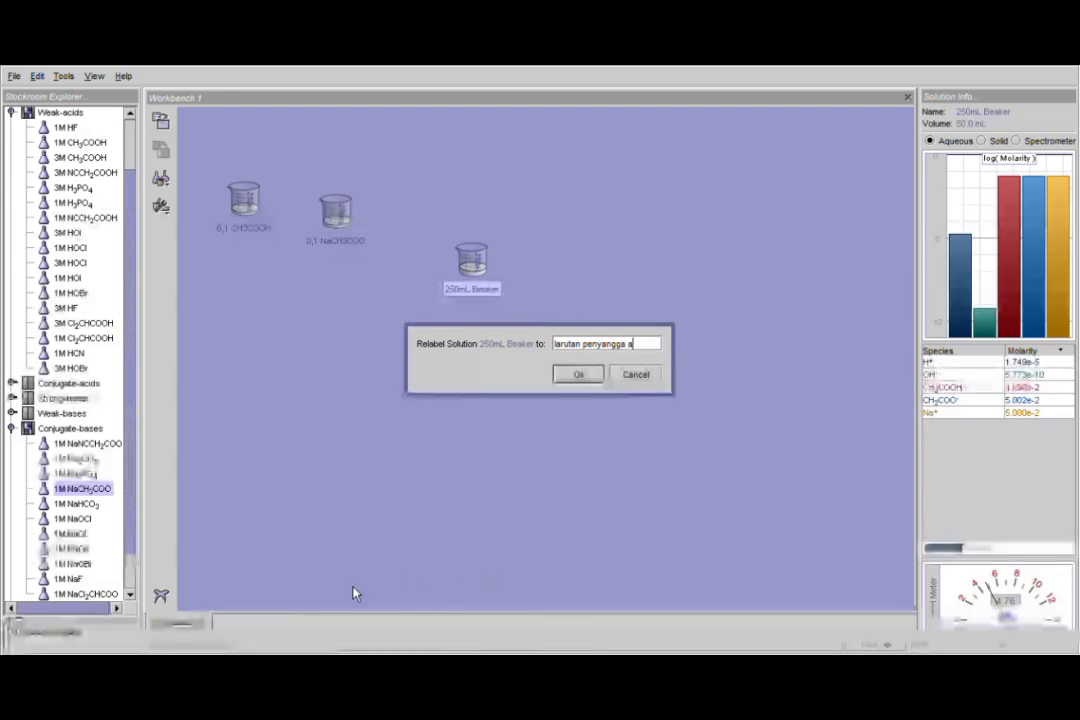
text(sam)
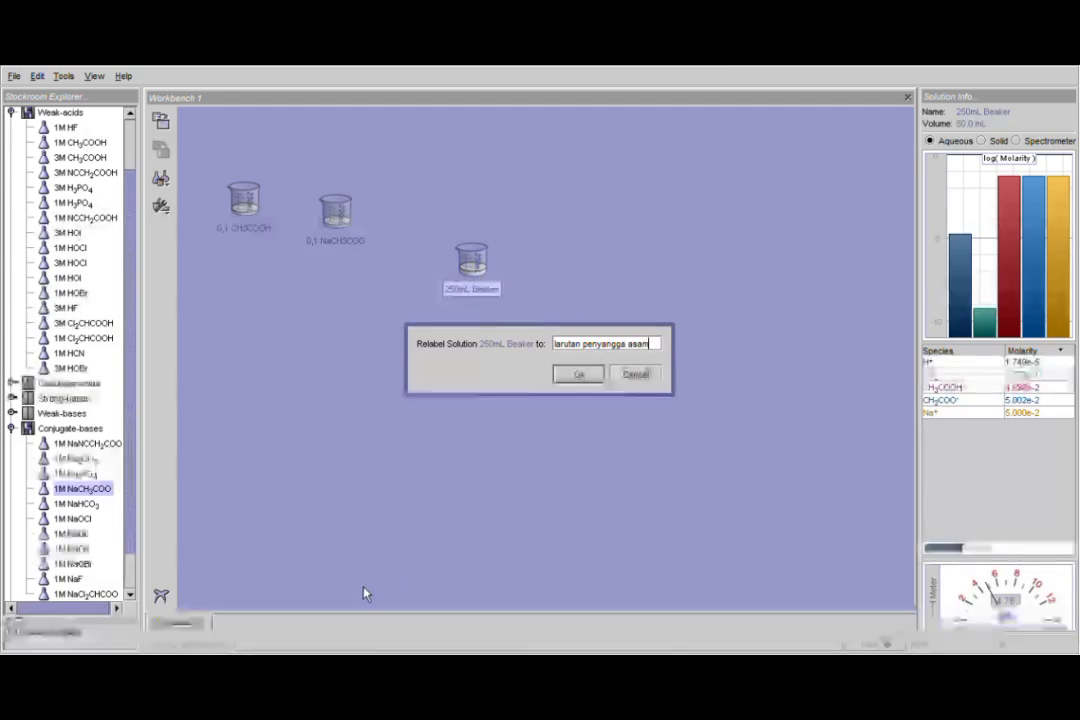
click(590, 376)
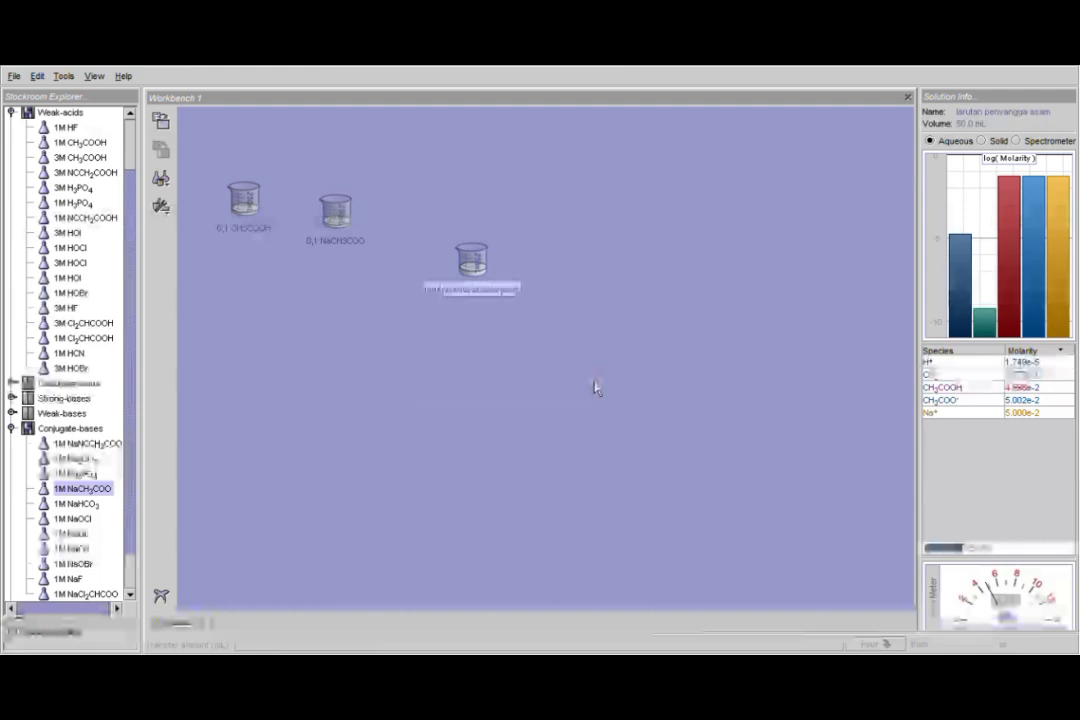
Step: Place the buffer beaker below the acetic acid beaker and line up the sodium acetate beaker with the acid beaker
drag(483, 272, 263, 301)
click(336, 220)
drag(336, 230, 339, 213)
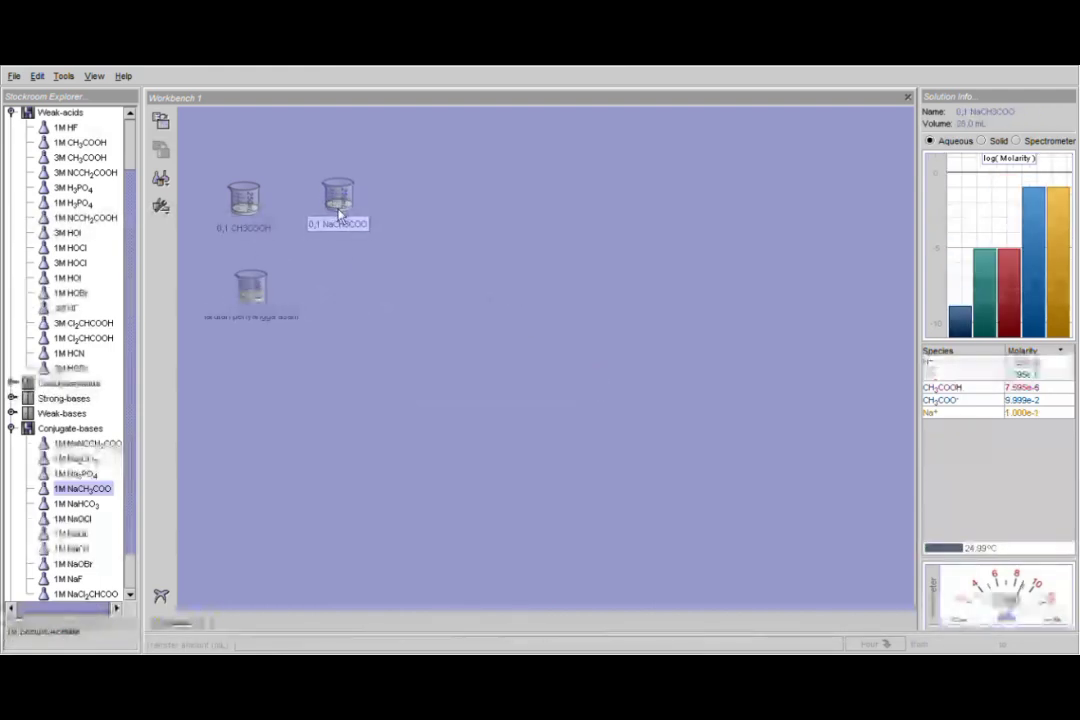
Step: Add two empty 250mL beakers and place them side by side in the free area beyond the solution beakers
click(162, 180)
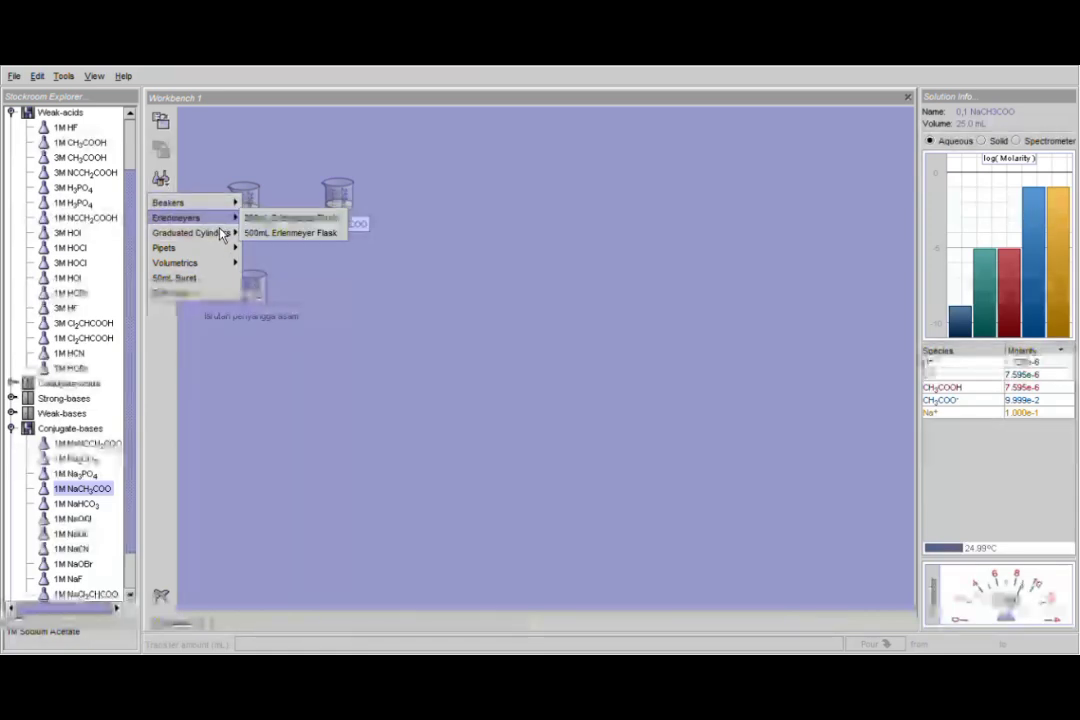
mouse_move(225, 203)
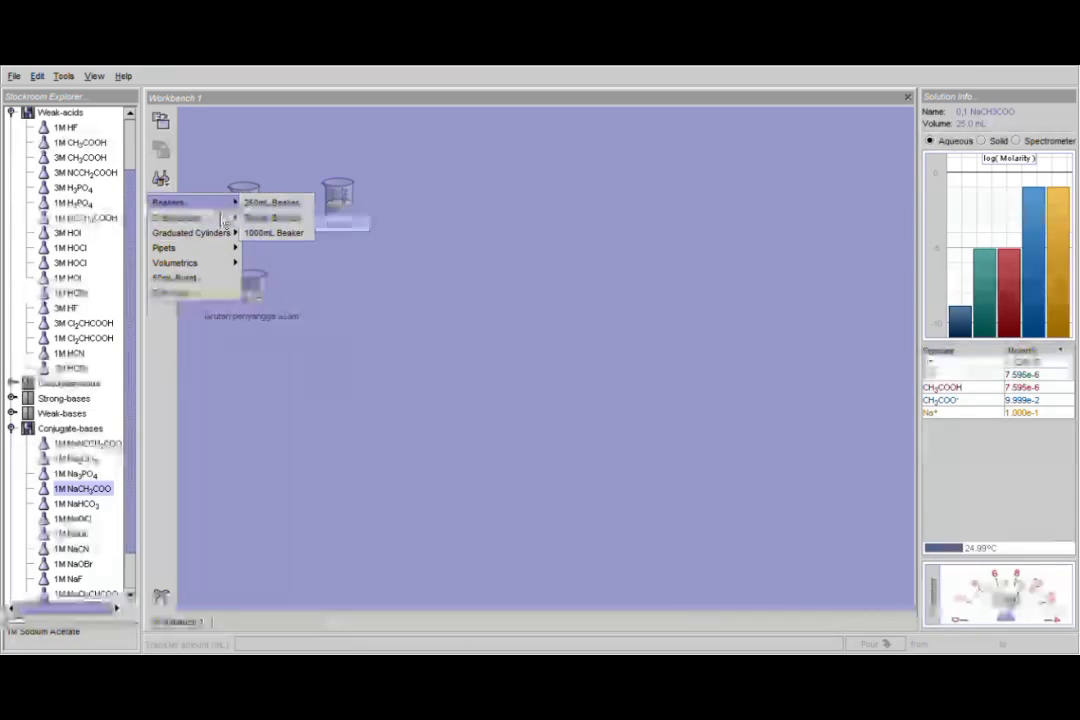
click(275, 203)
drag(272, 137, 490, 288)
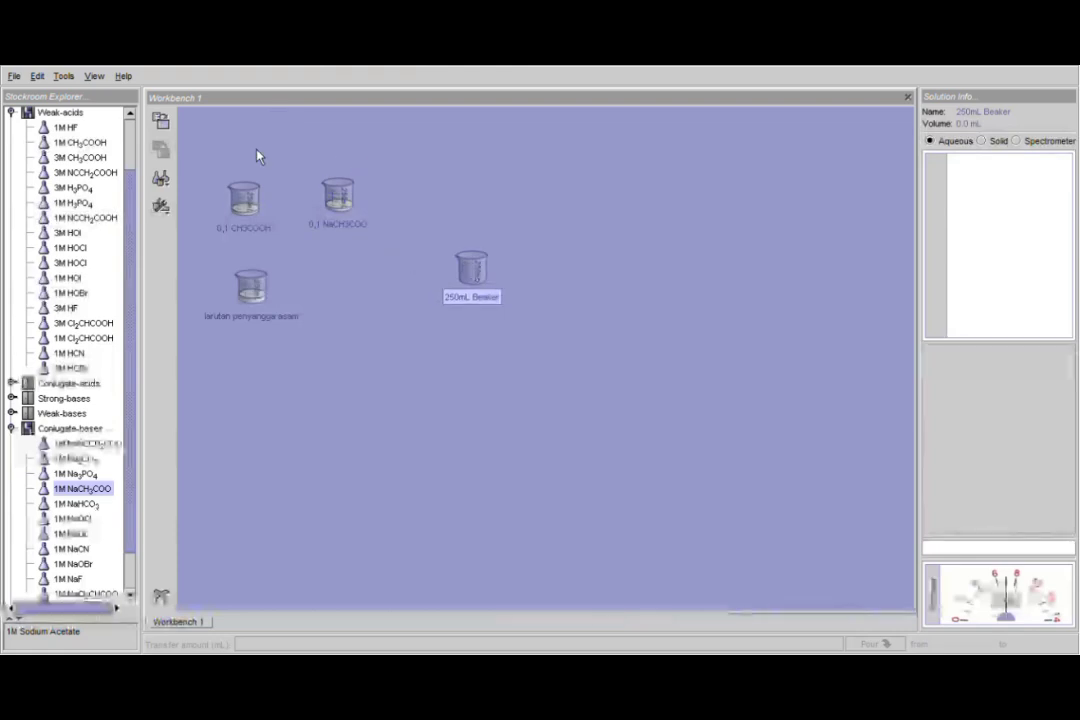
click(168, 179)
mouse_move(213, 205)
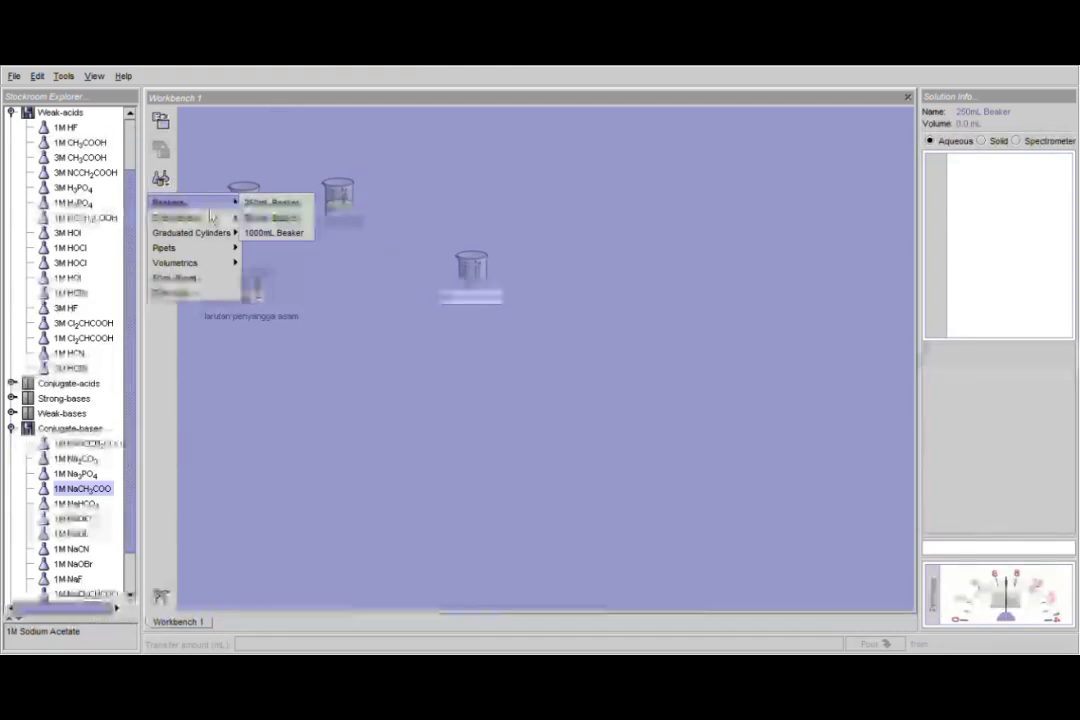
click(274, 203)
drag(278, 140, 572, 284)
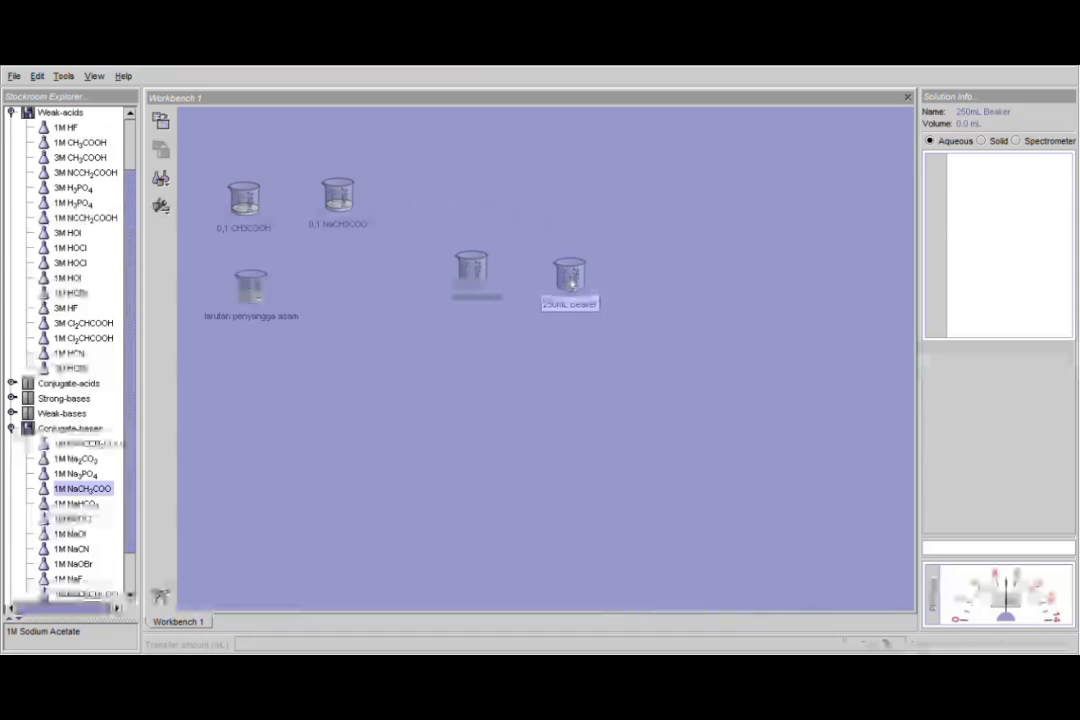
Step: Add a third empty 250mL beaker and place it in line beyond the two empty beakers
click(161, 178)
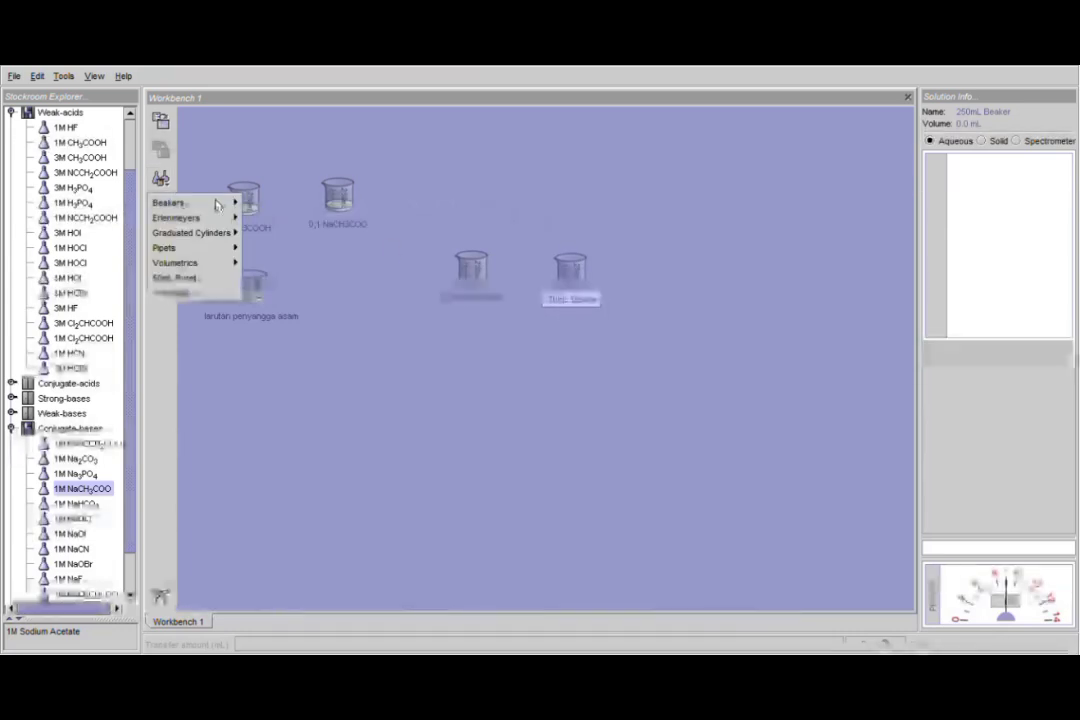
mouse_move(215, 203)
click(271, 204)
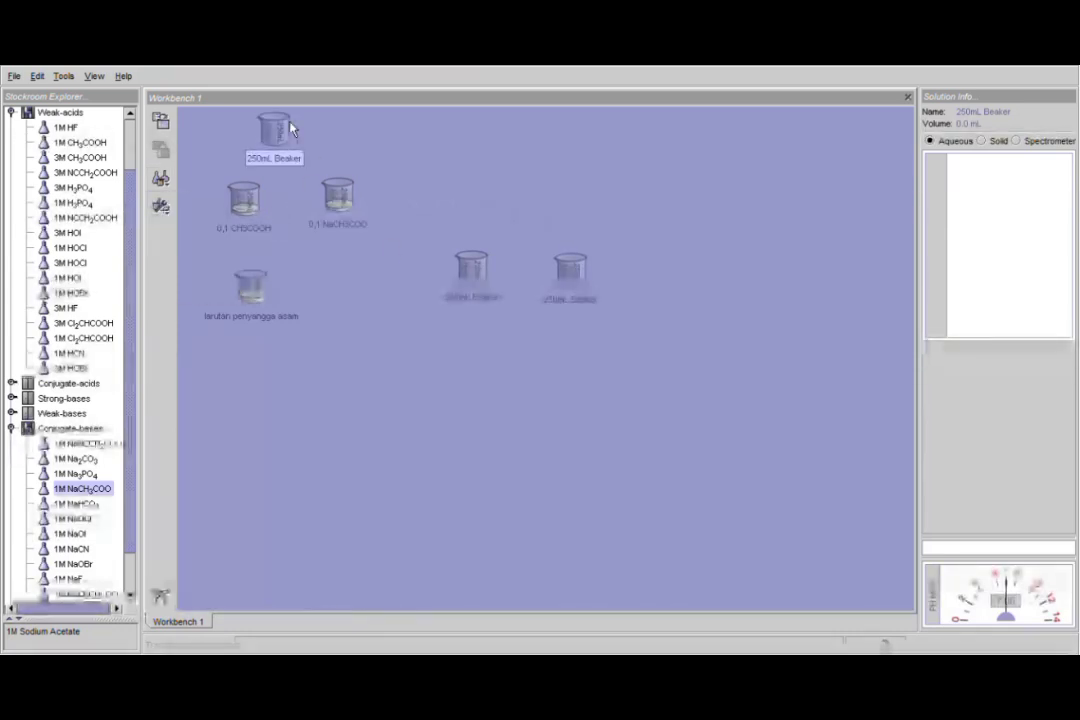
drag(590, 203, 681, 268)
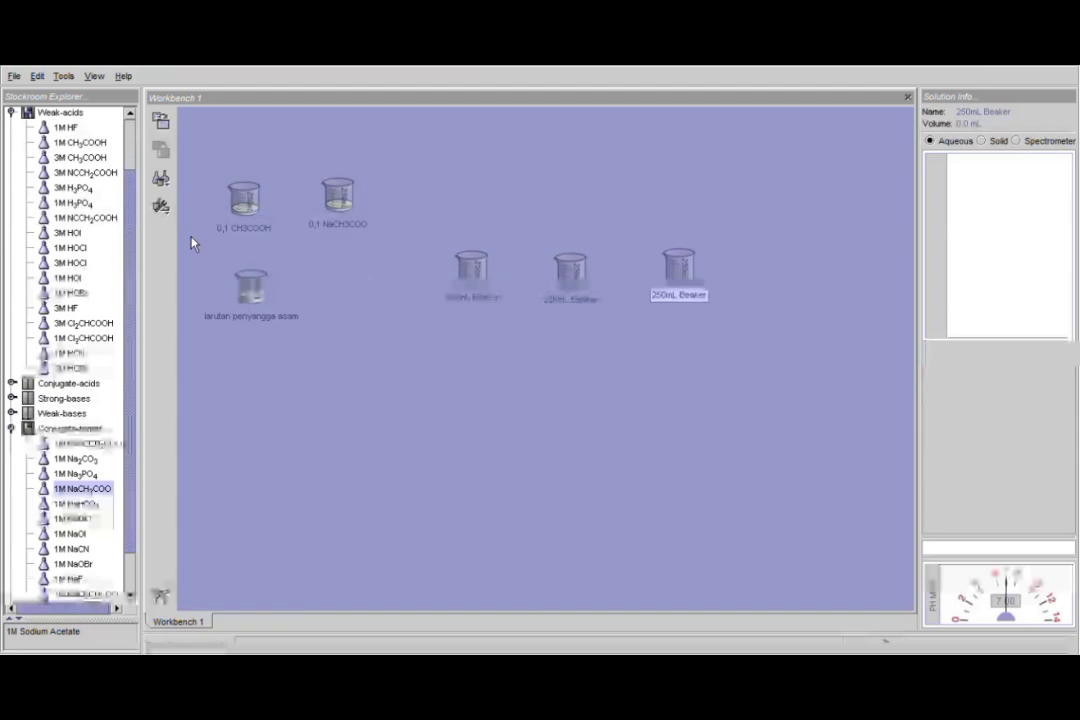
Step: Add a 10mL pipet and move the acetic acid beaker up to clear space above the buffer beaker
click(161, 178)
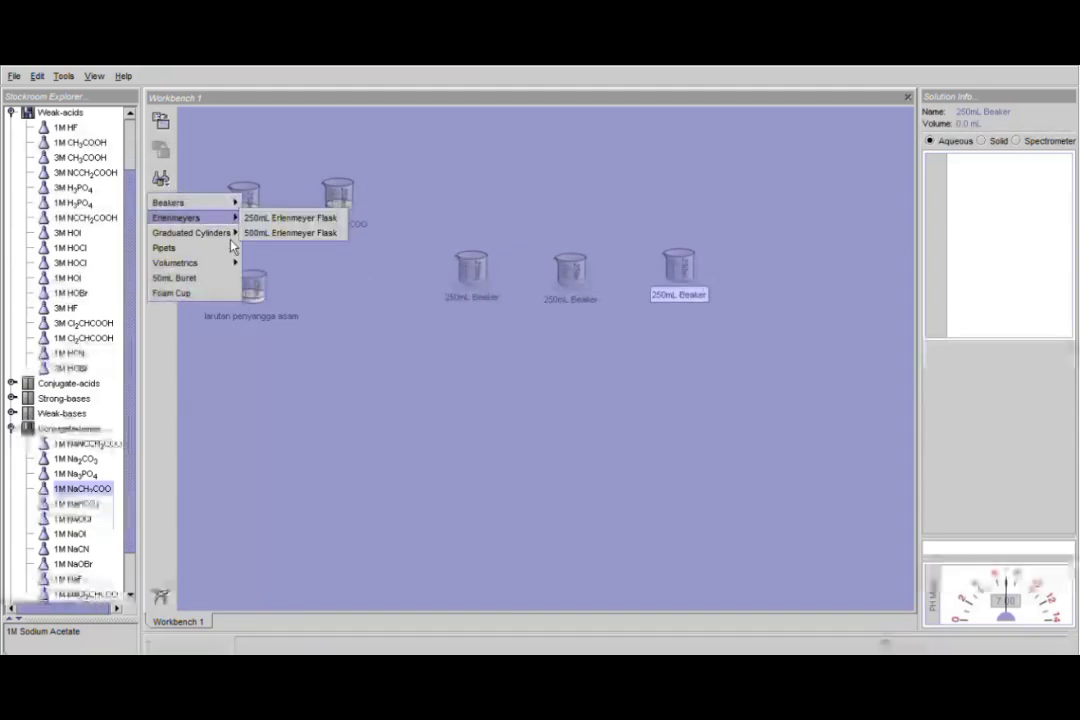
click(262, 263)
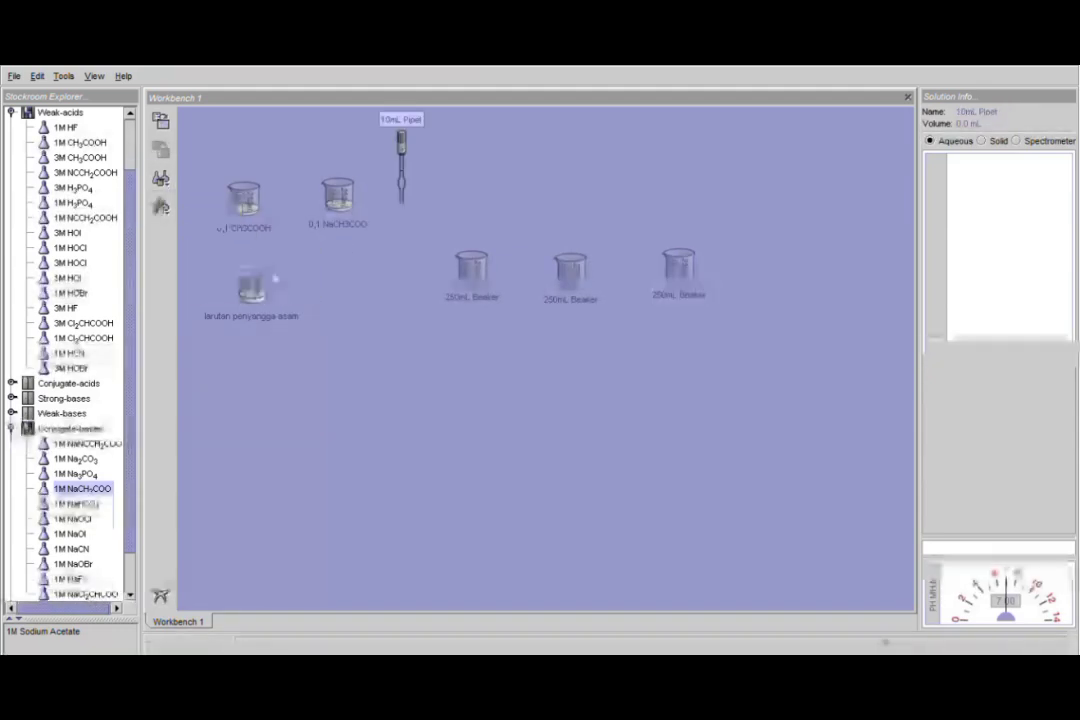
drag(262, 215, 258, 120)
Step: Transfer 10 mL of larutan penyangga asam into the first empty 250mL beaker with the pipet, then set the pipet back
drag(412, 164, 259, 244)
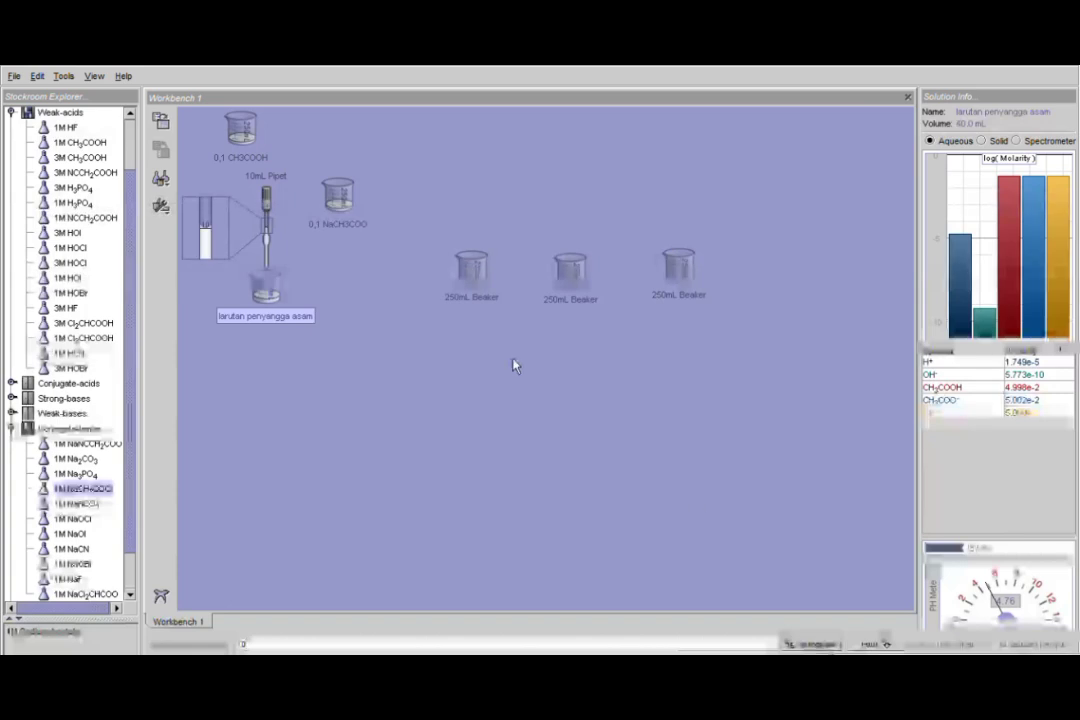
drag(268, 224, 492, 237)
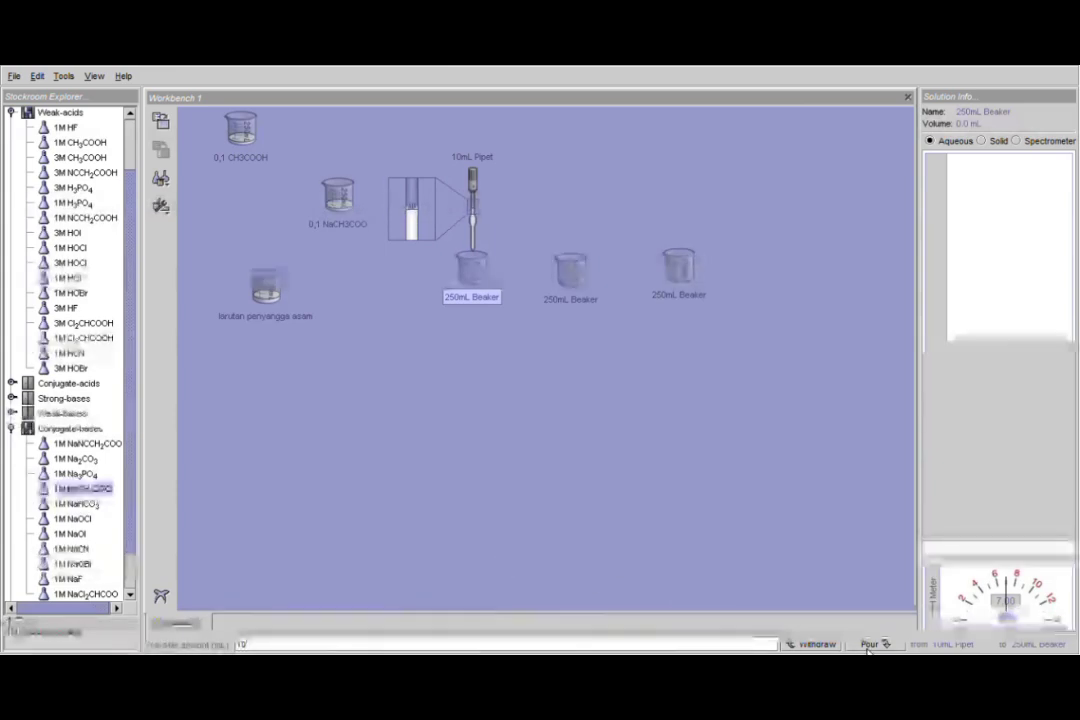
click(869, 644)
drag(475, 212, 242, 225)
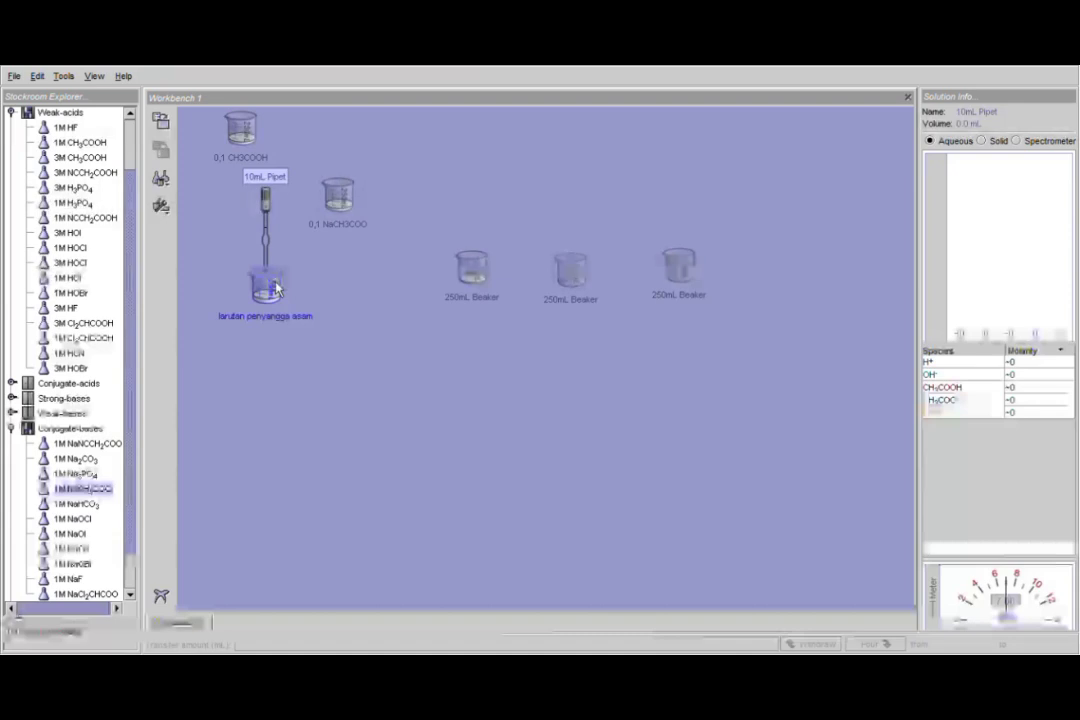
Step: Pour 10 mL from the larutan penyangga asam beaker into each of the two remaining empty 250mL beakers
drag(266, 288, 593, 268)
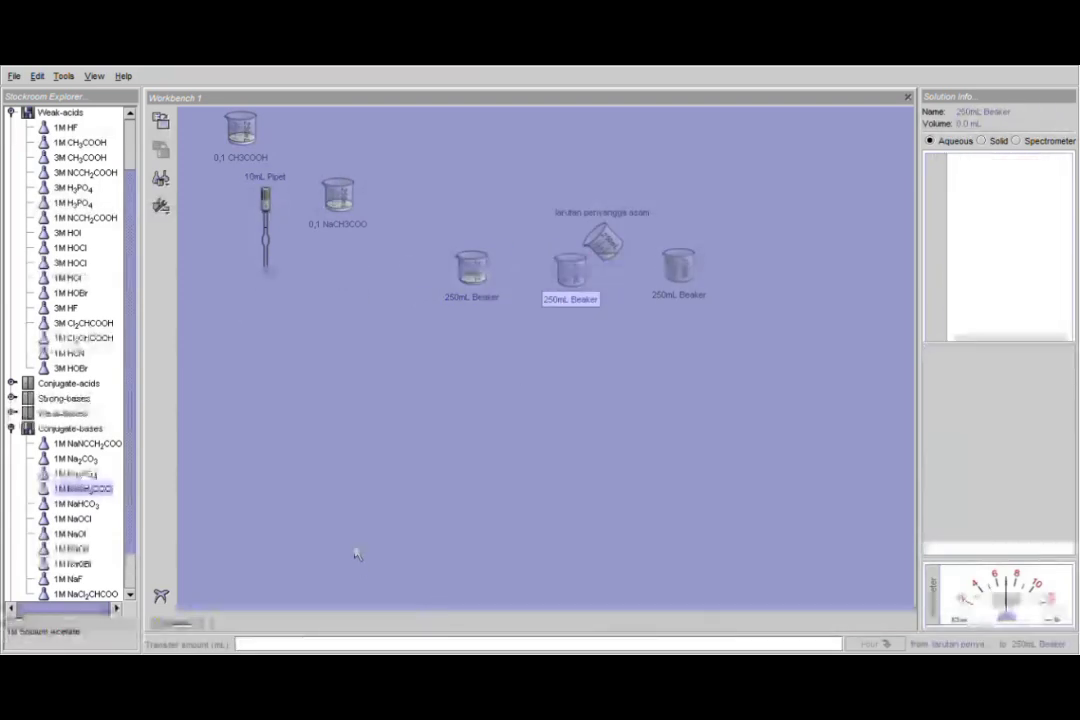
text(10)
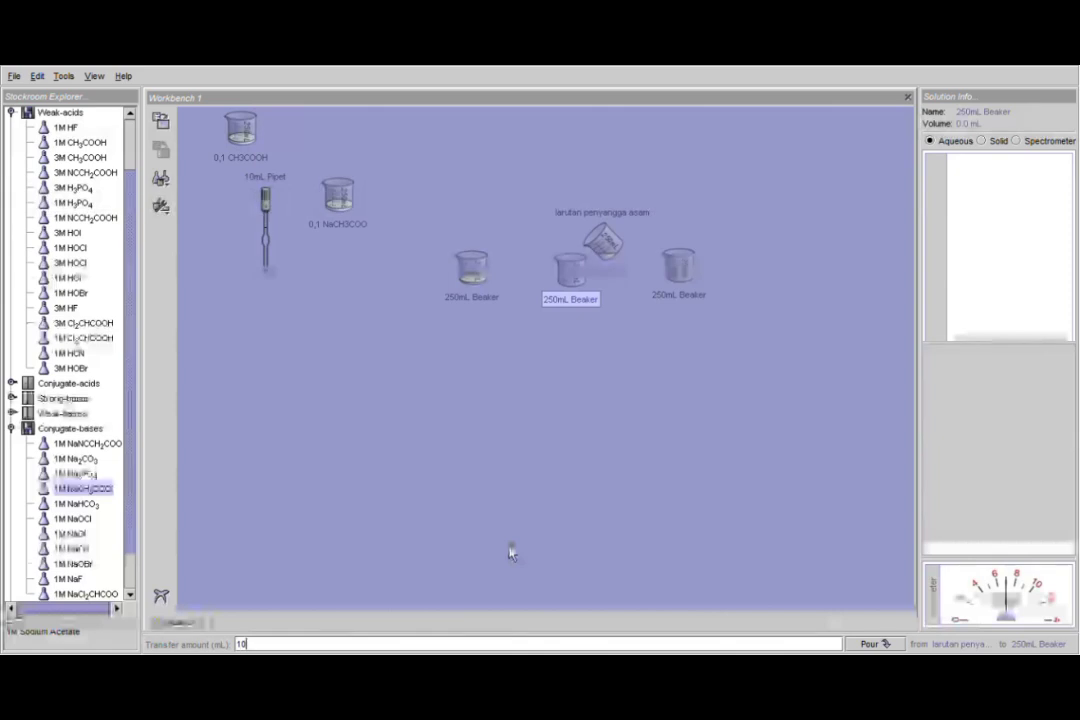
click(885, 644)
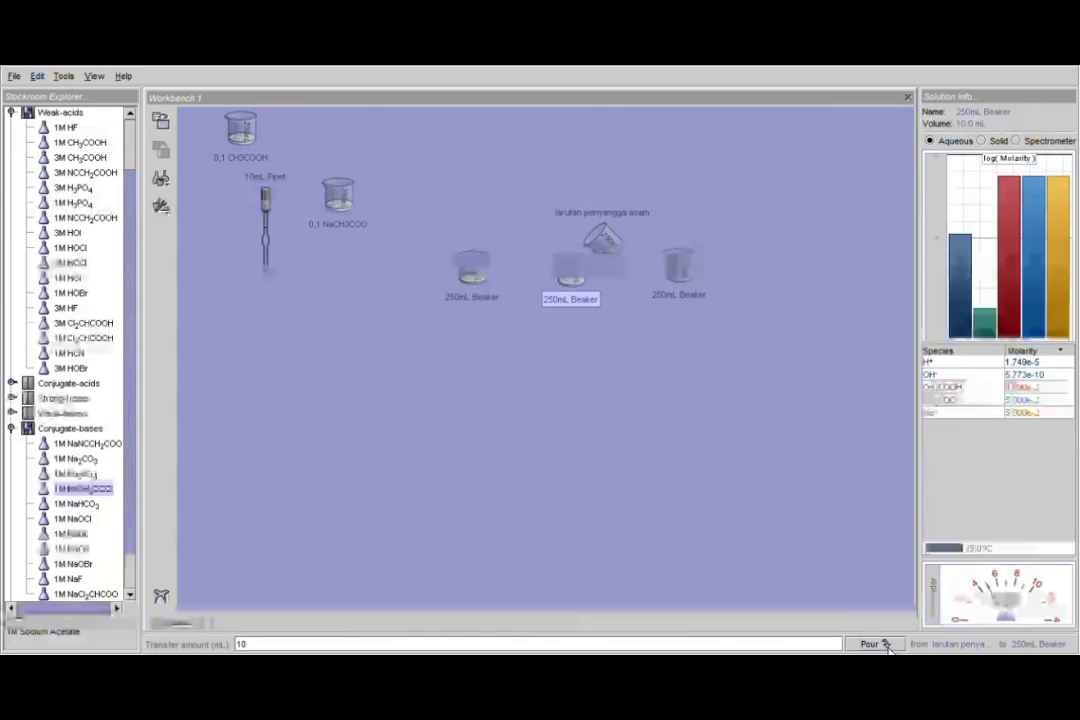
drag(603, 240, 690, 245)
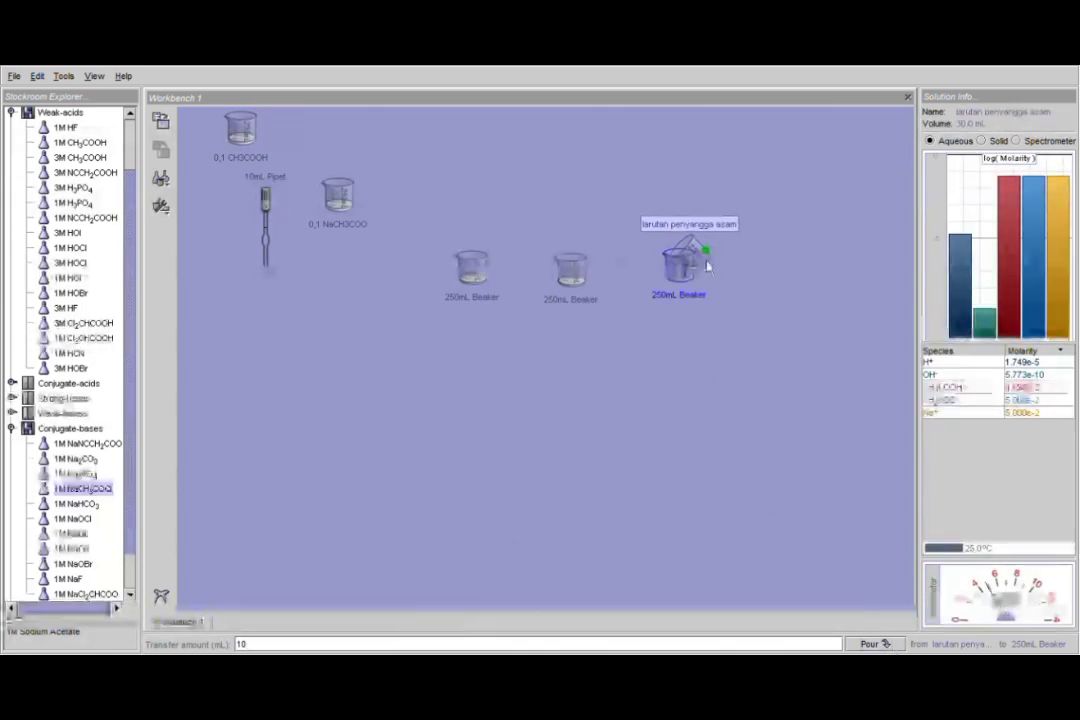
text(1)
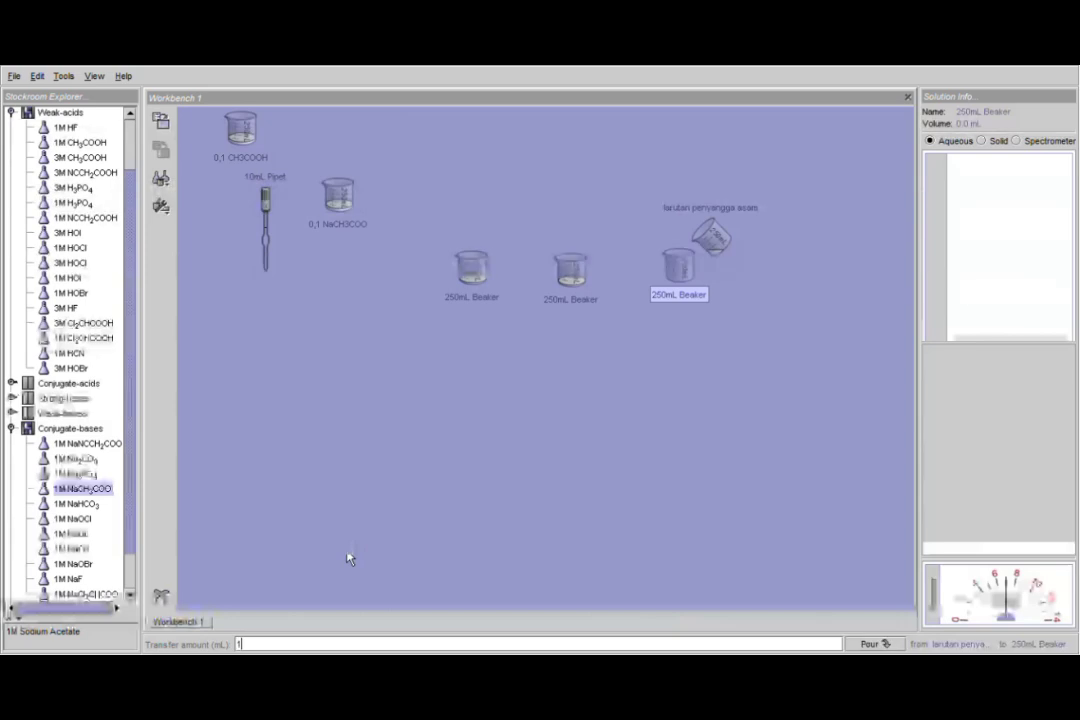
text(0)
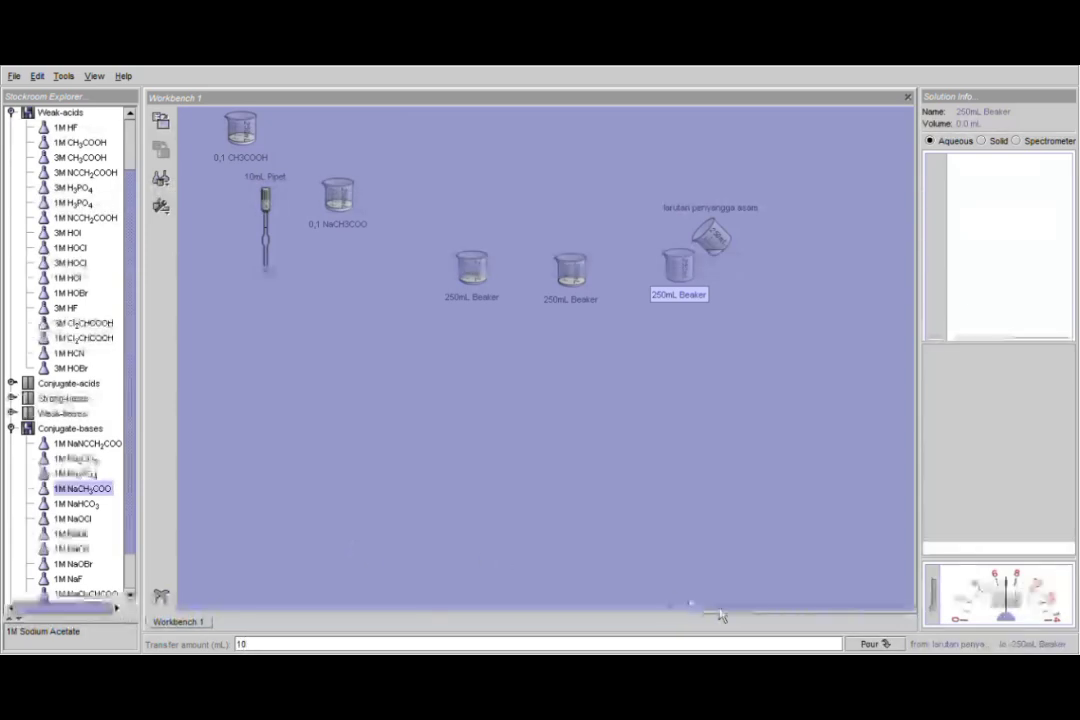
click(870, 643)
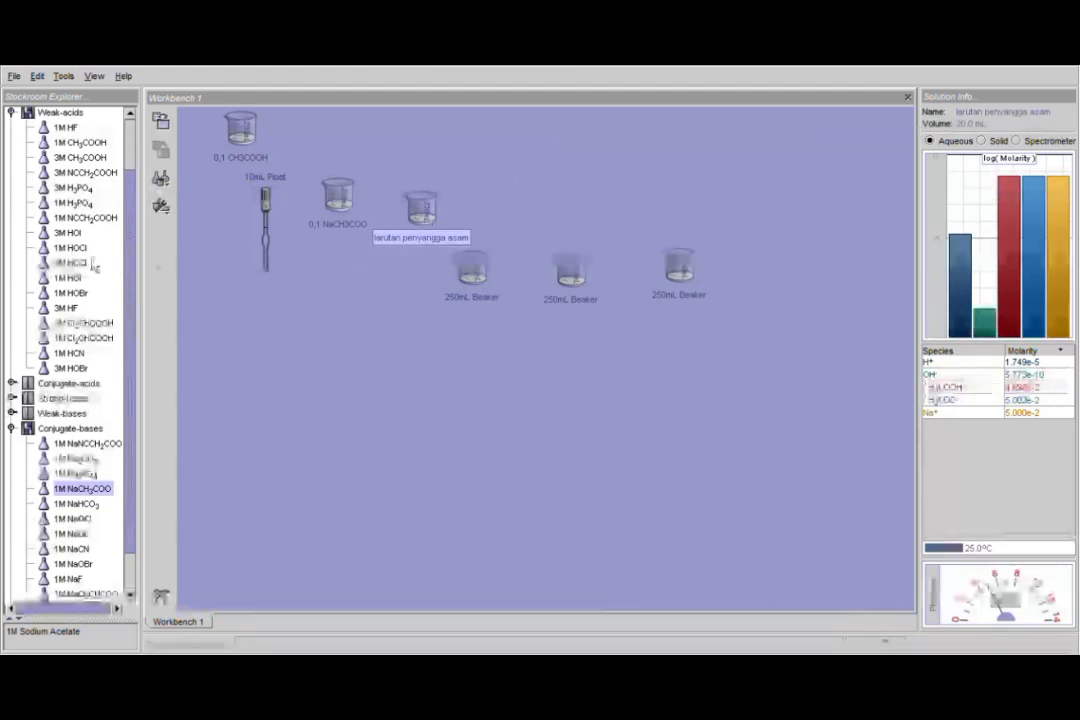
Step: Add a 0.1M NaOH flask from the strong bases and place the sodium acetate beaker beside the acetic acid beaker
click(11, 398)
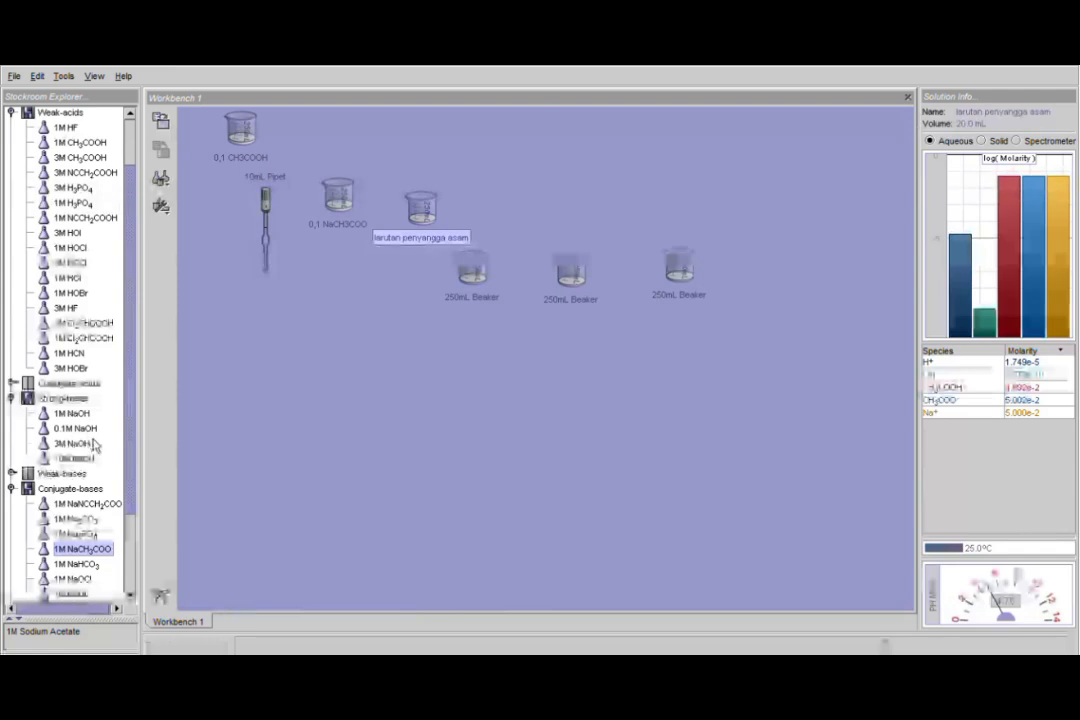
drag(76, 428, 364, 338)
drag(438, 232, 322, 143)
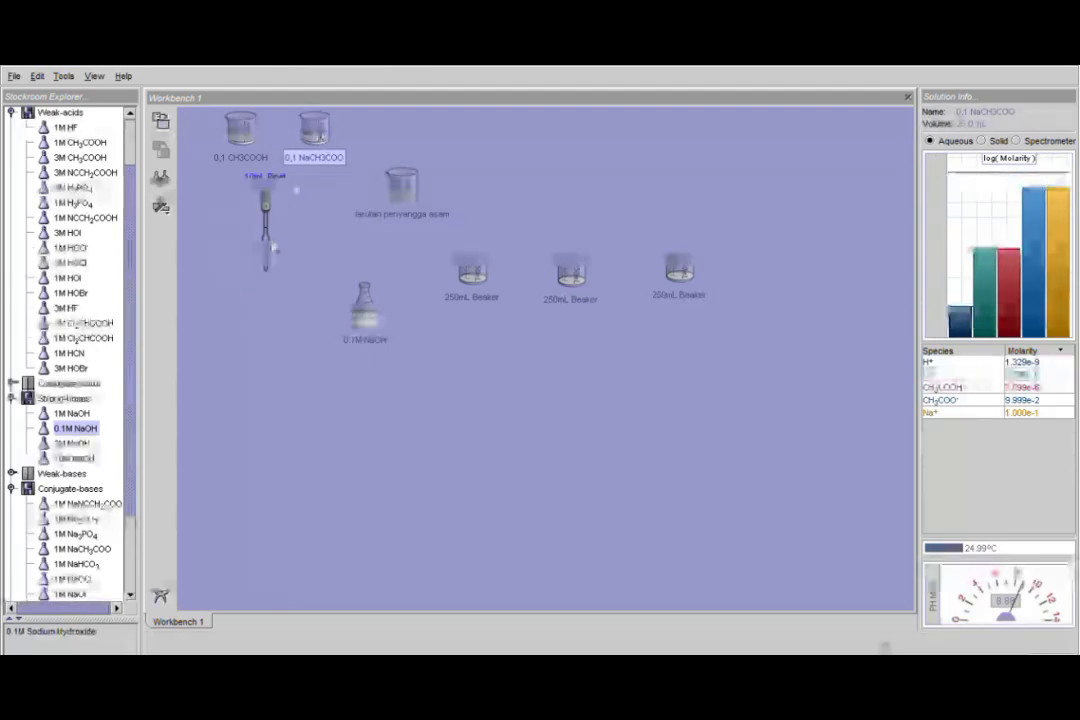
Step: Transfer 1 mL of 0.1M NaOH into the first 250mL buffer beaker with the pipet and move the pipet away
drag(268, 236, 376, 290)
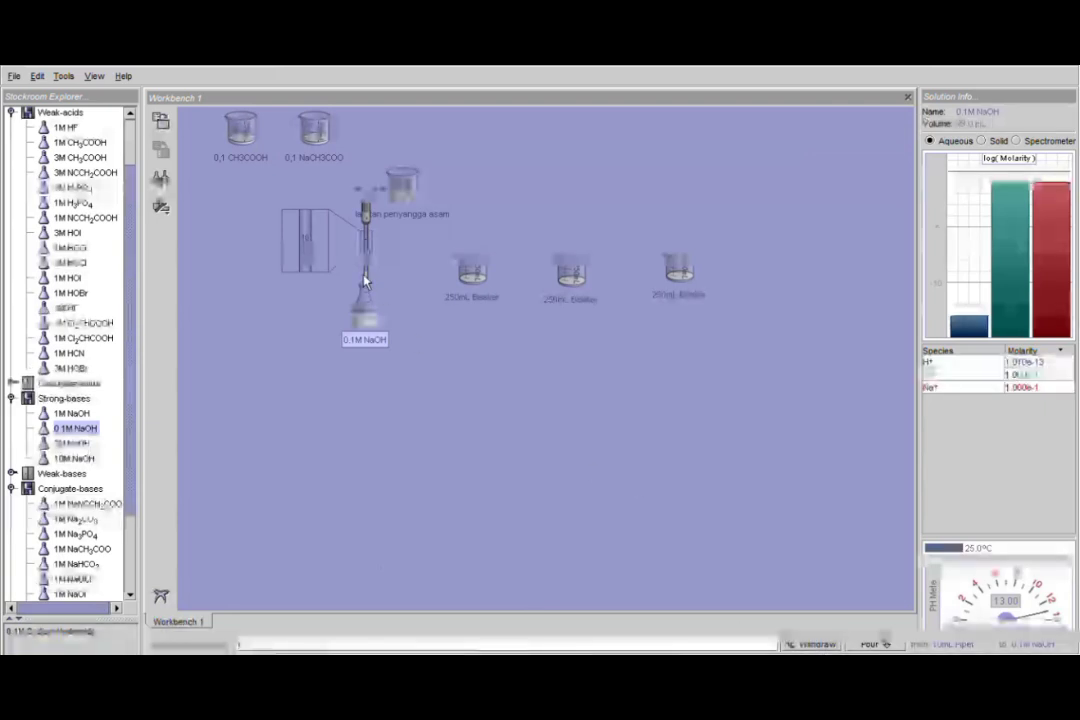
drag(370, 240, 485, 236)
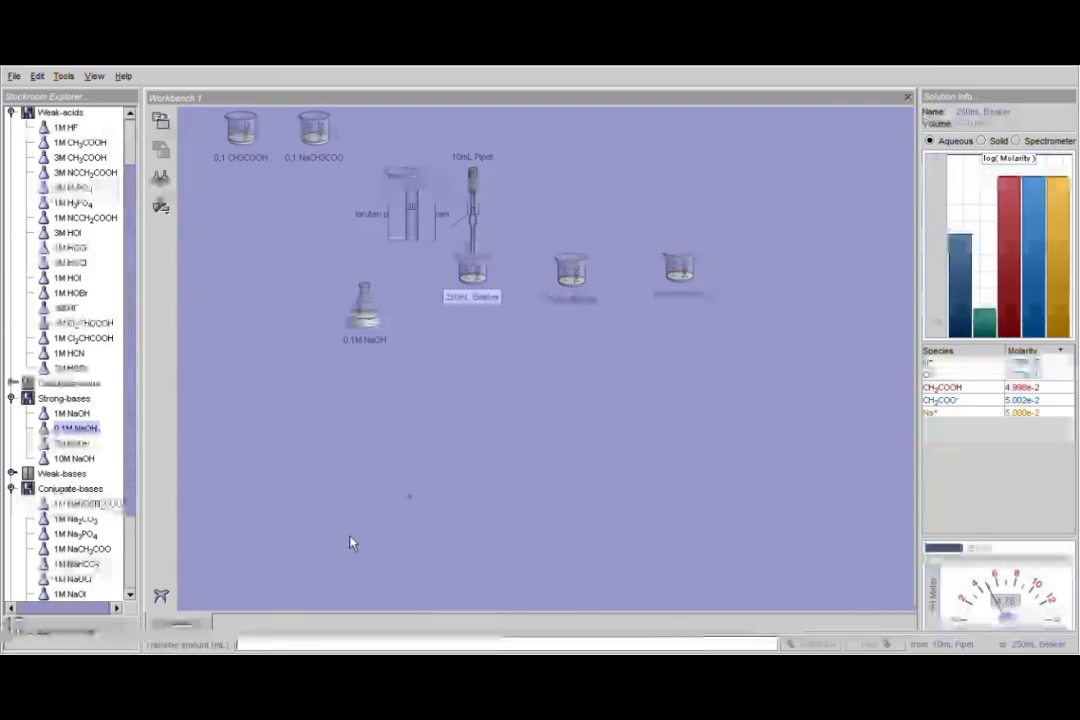
click(706, 644)
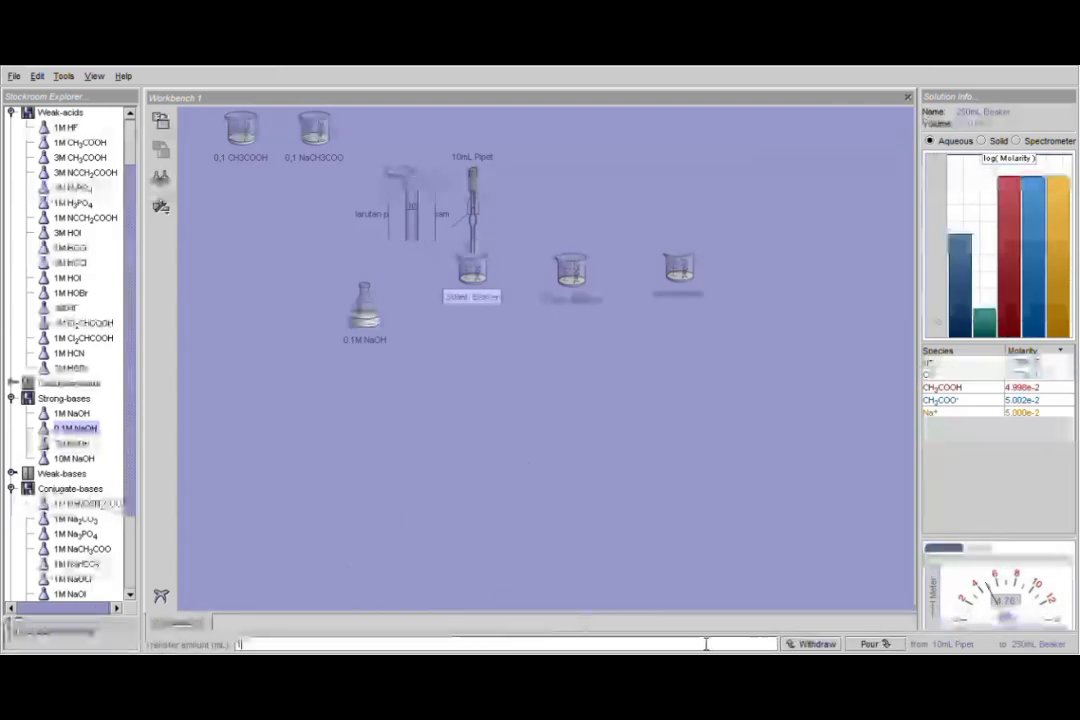
click(889, 645)
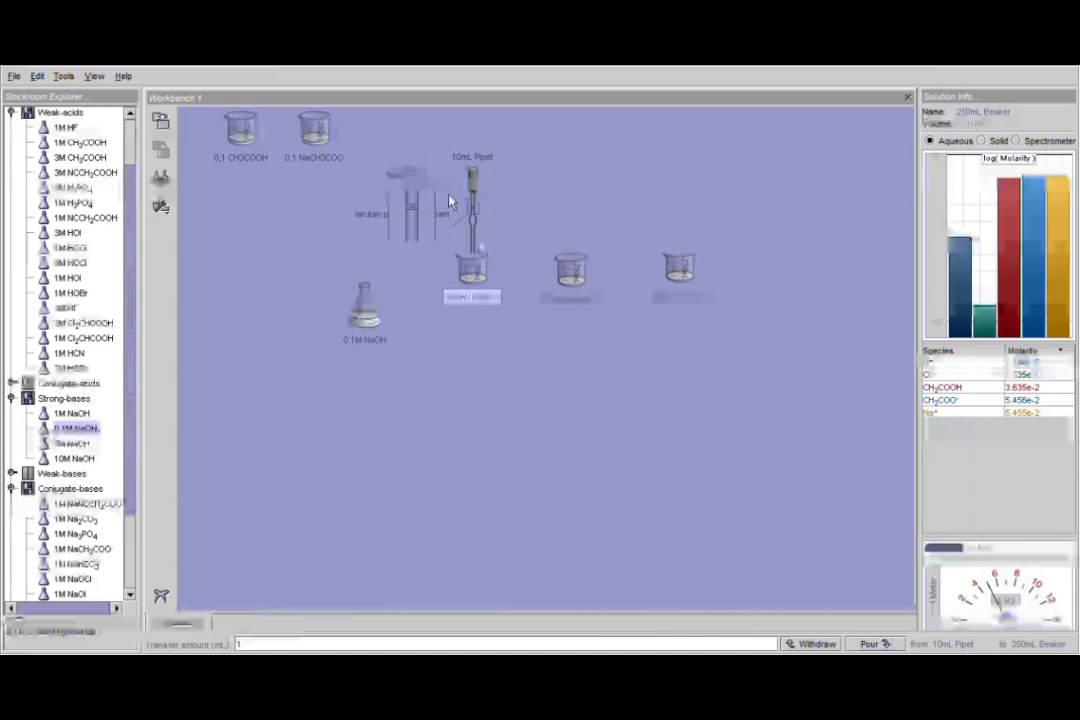
drag(472, 190, 296, 195)
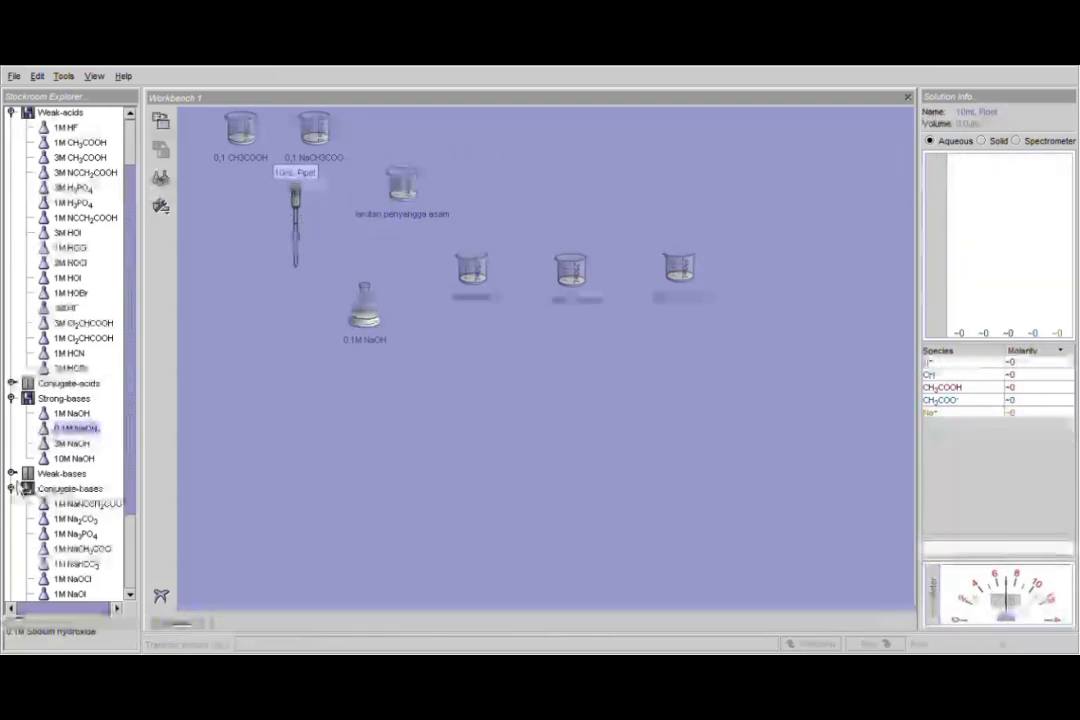
Step: Add a 0.1M HCl flask from the strong acids and place it above the row of 250mL buffer beakers
click(11, 473)
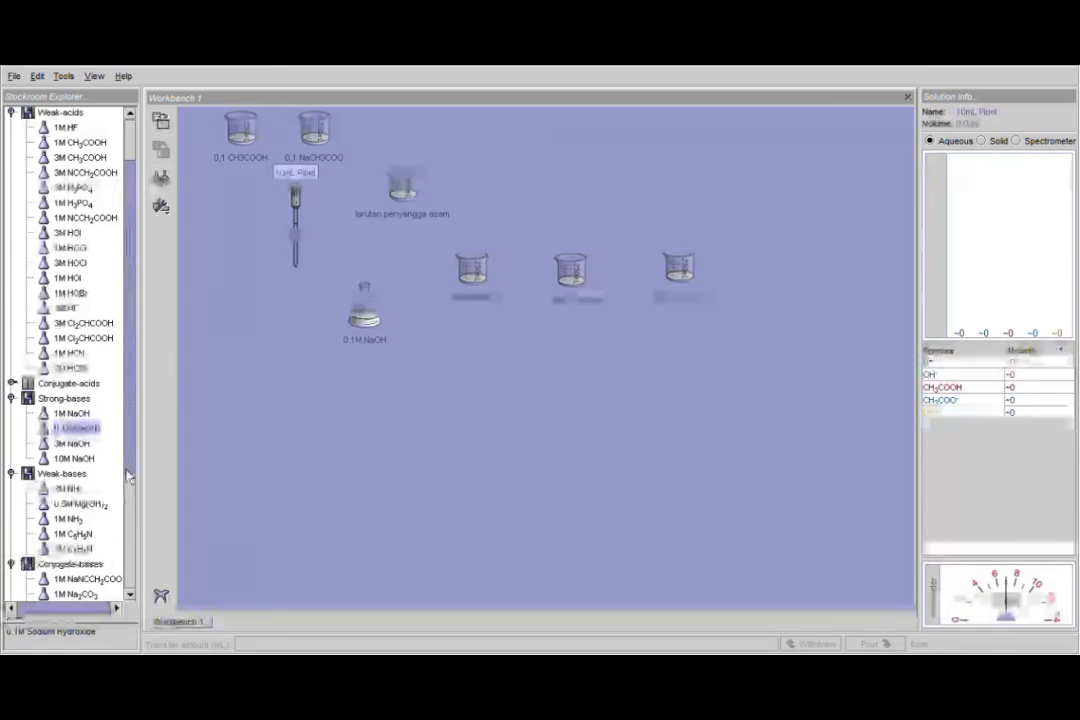
drag(135, 467, 134, 556)
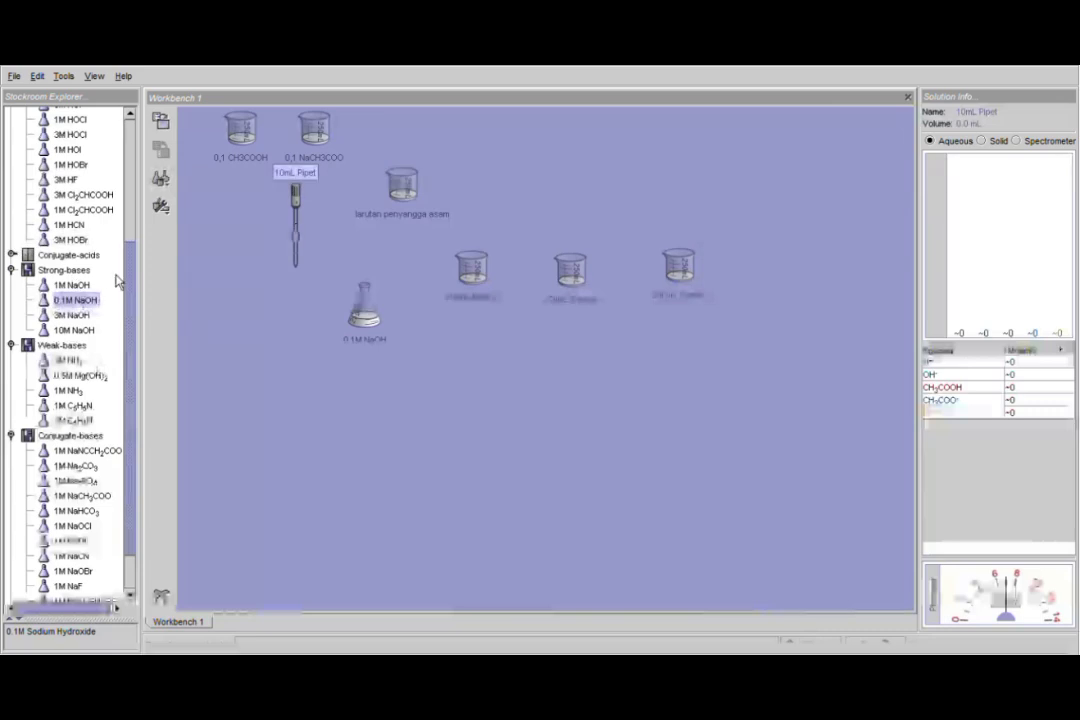
drag(137, 288, 147, 178)
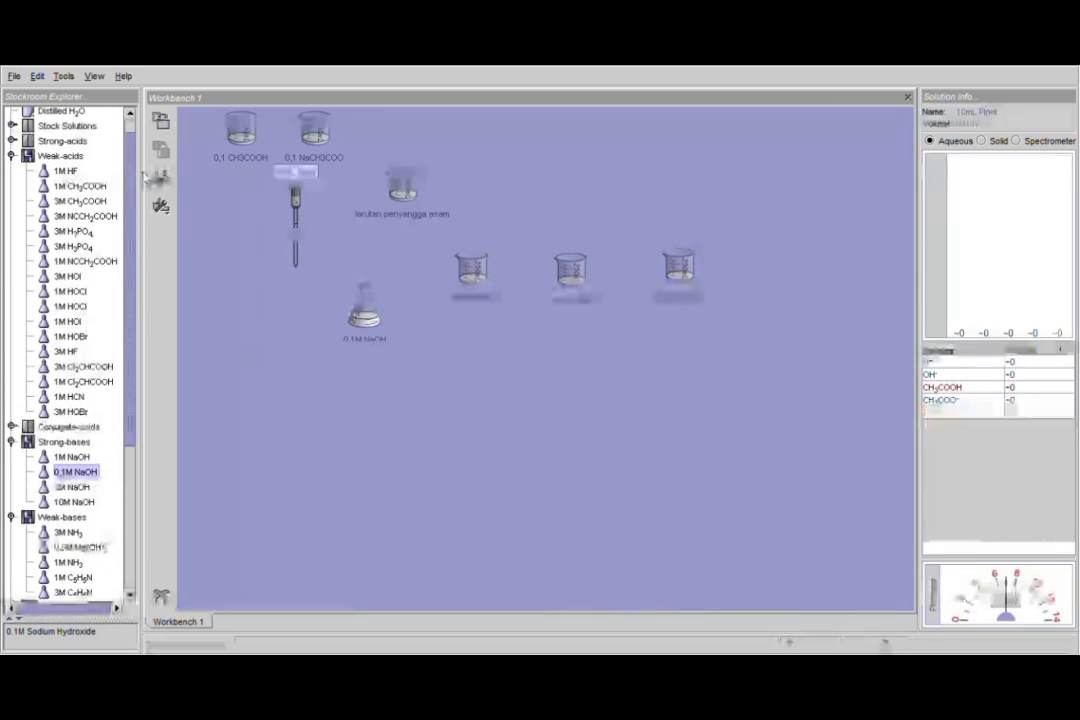
click(12, 140)
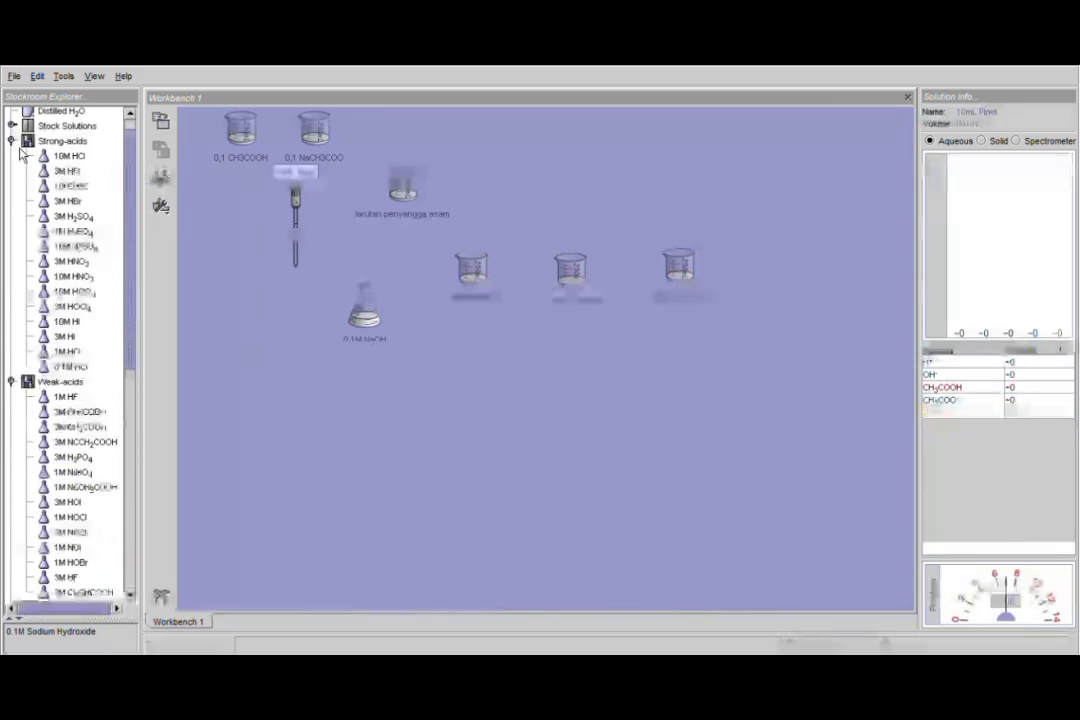
double_click(70, 366)
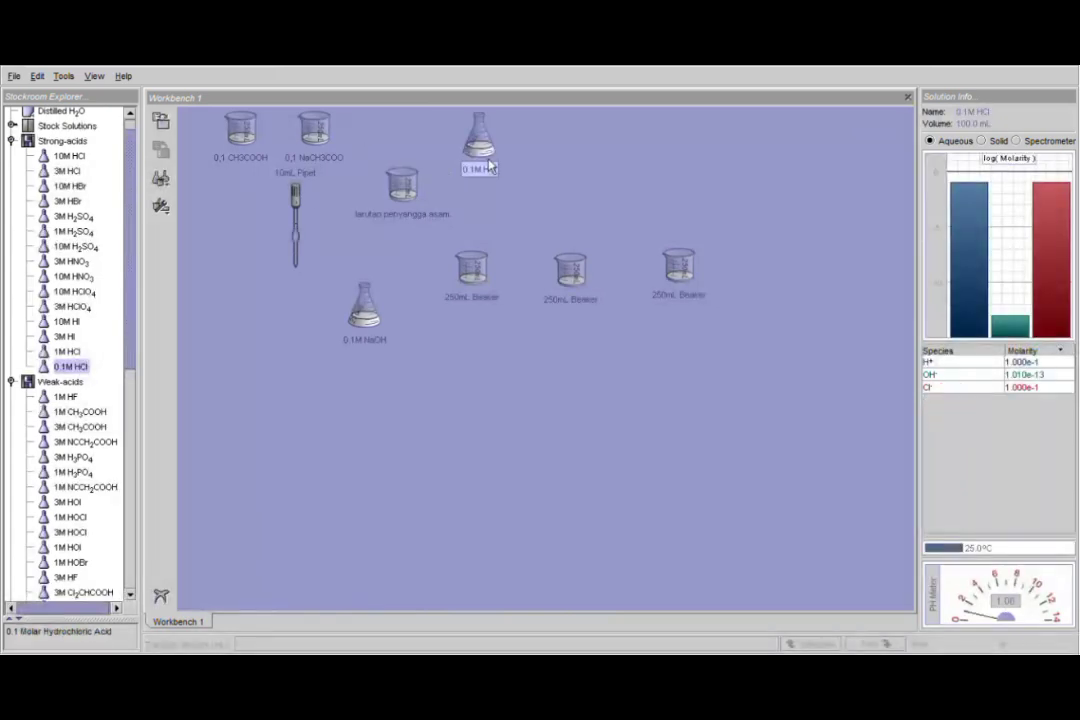
drag(489, 166, 529, 193)
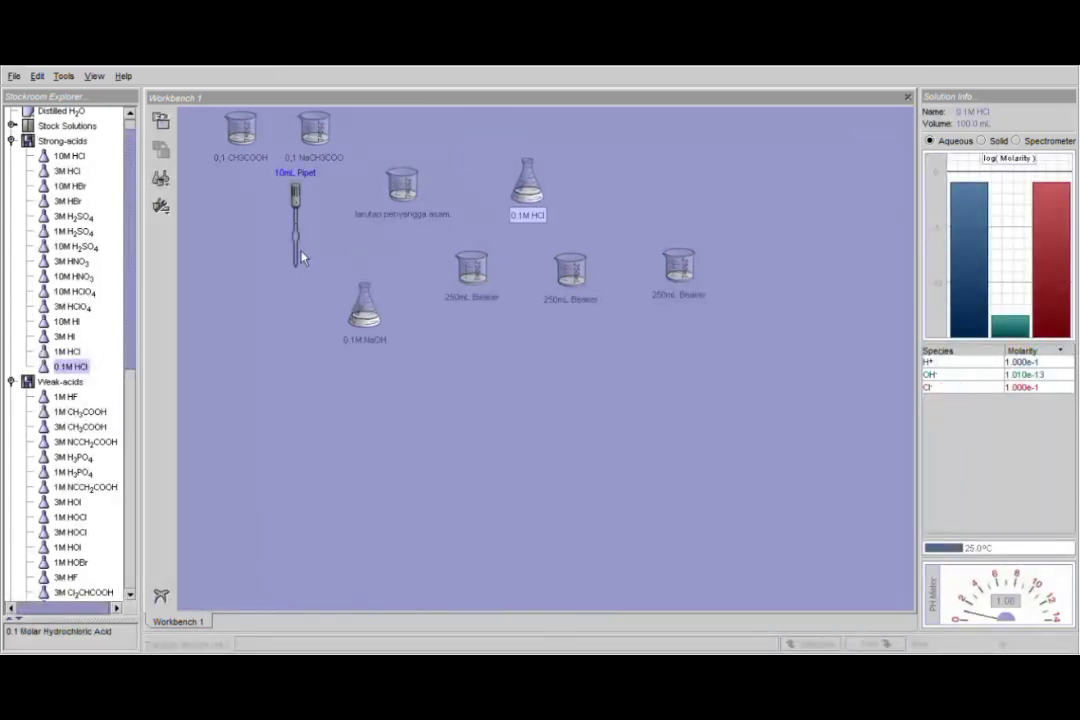
Step: Transfer 1 mL of 0.1M HCl into the middle 250mL buffer beaker with the pipet and set the HCl flask beside the NaOH flask
drag(303, 258, 533, 208)
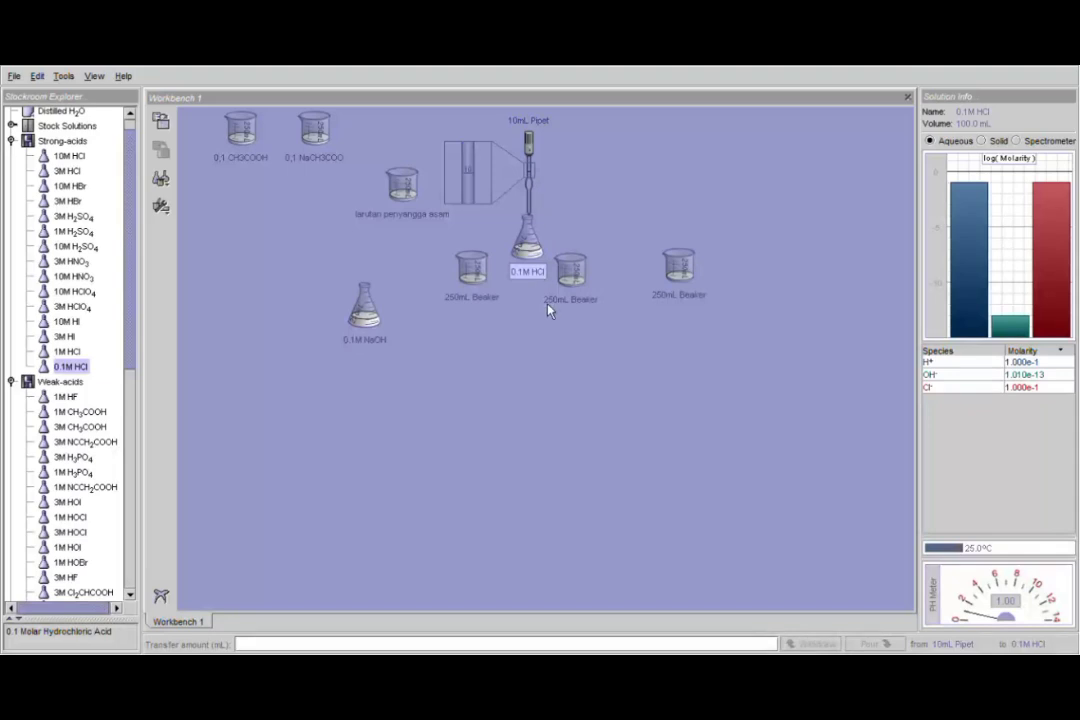
text(1)
click(812, 644)
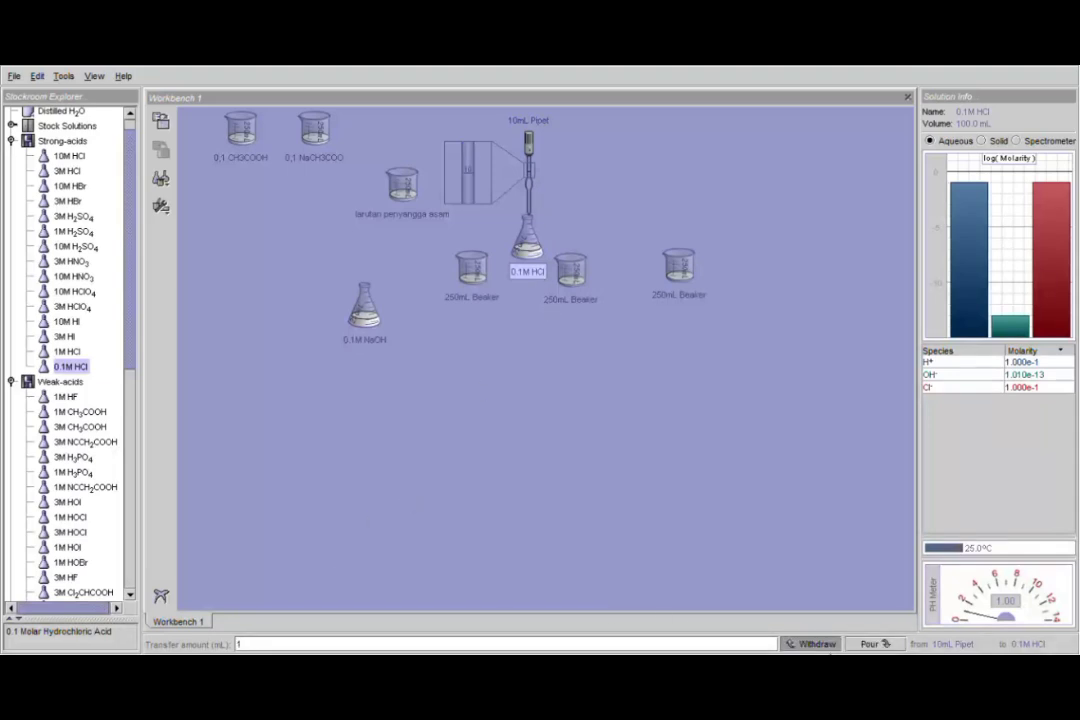
drag(535, 172, 585, 236)
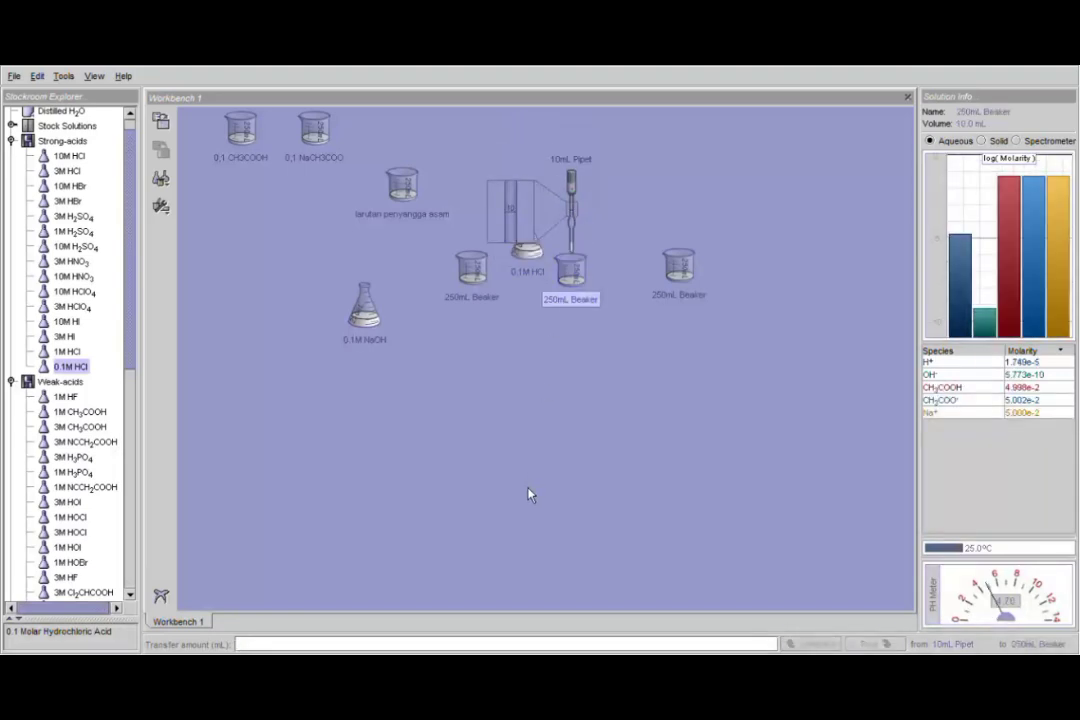
text(1)
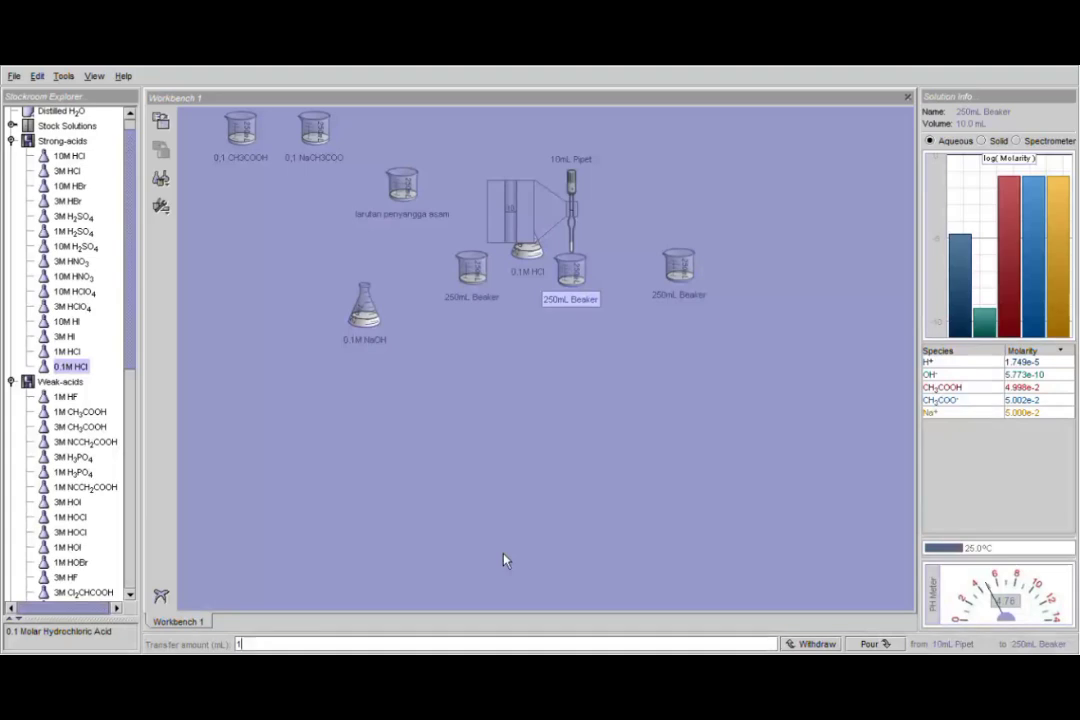
click(893, 645)
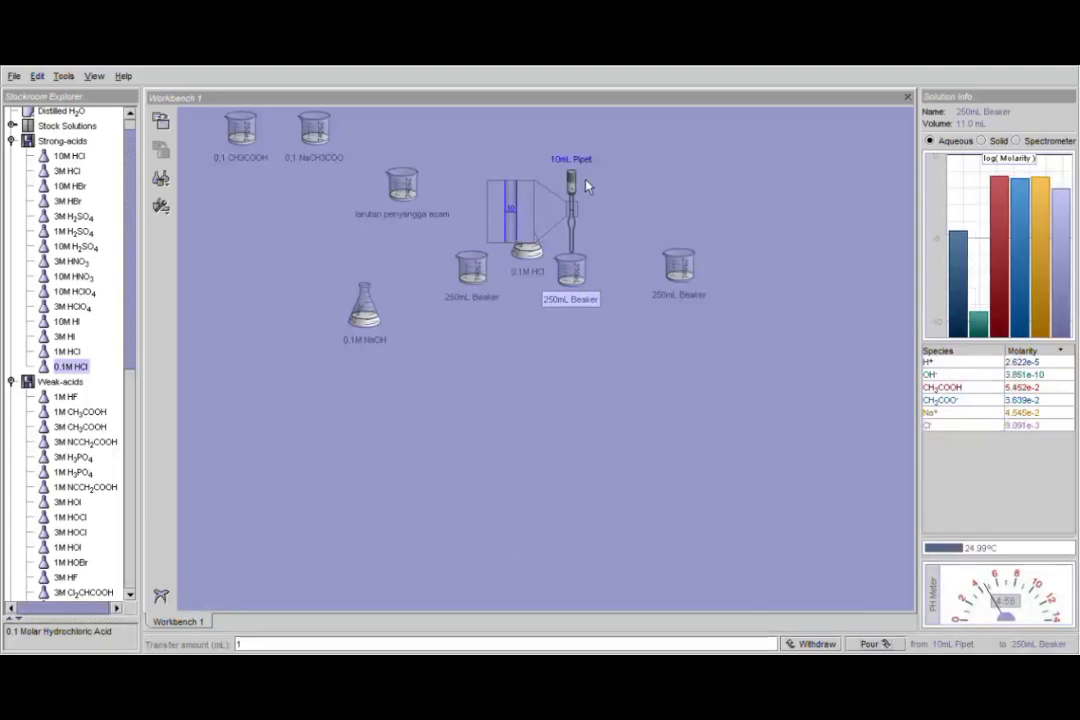
drag(582, 193, 283, 207)
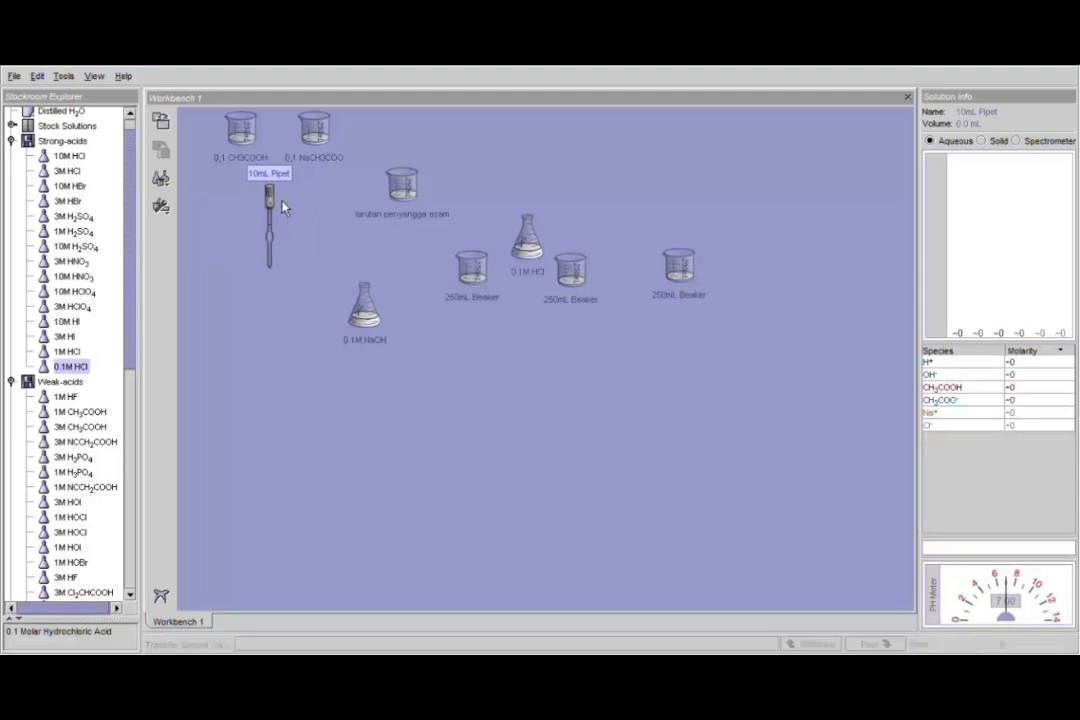
drag(530, 236, 313, 294)
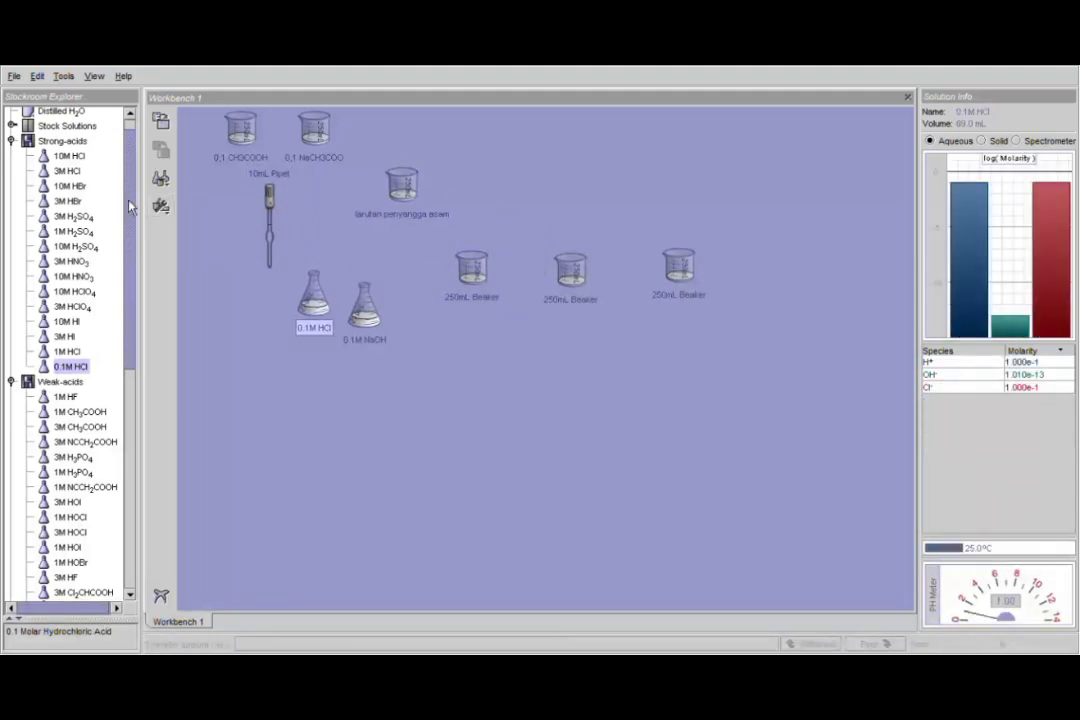
Step: Add a Distilled H2O container, pour 10 mL into the third 250mL buffer beaker, and set the container beside the 0.1M HCl flask
scroll(130, 200, up, 1)
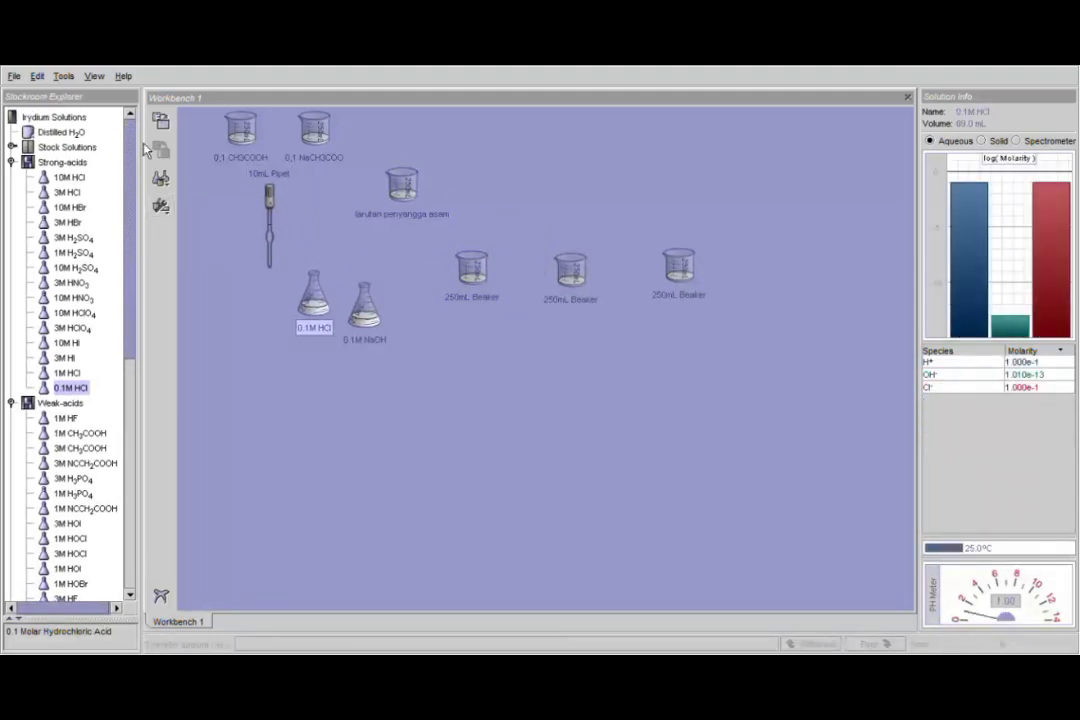
double_click(72, 136)
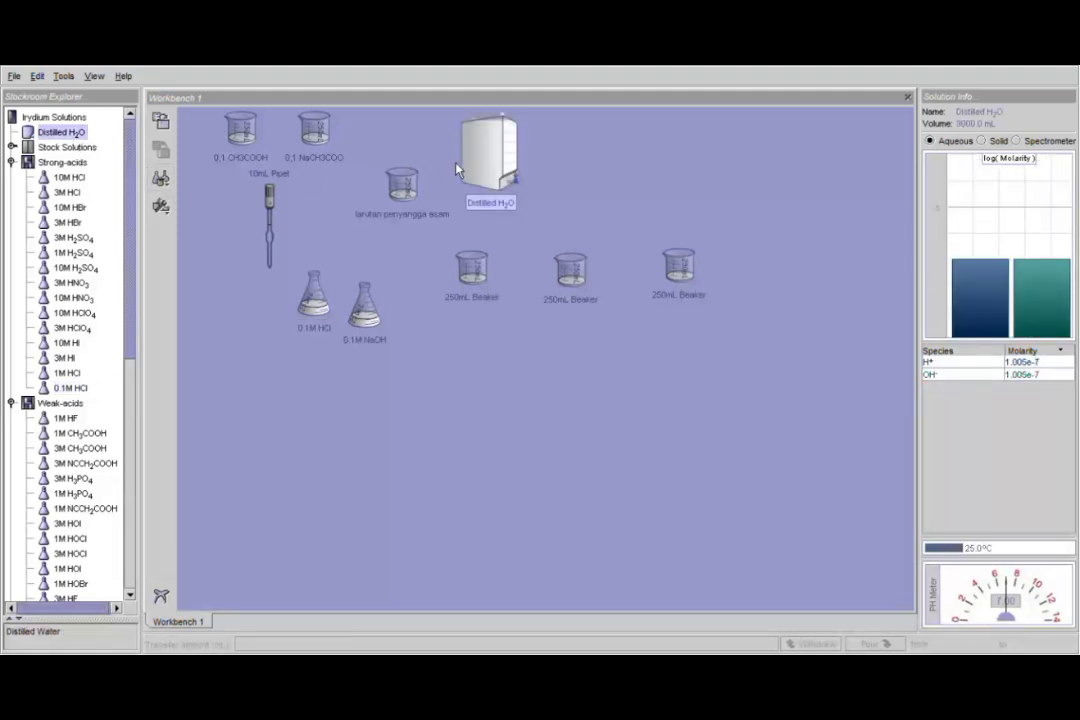
drag(505, 170, 672, 230)
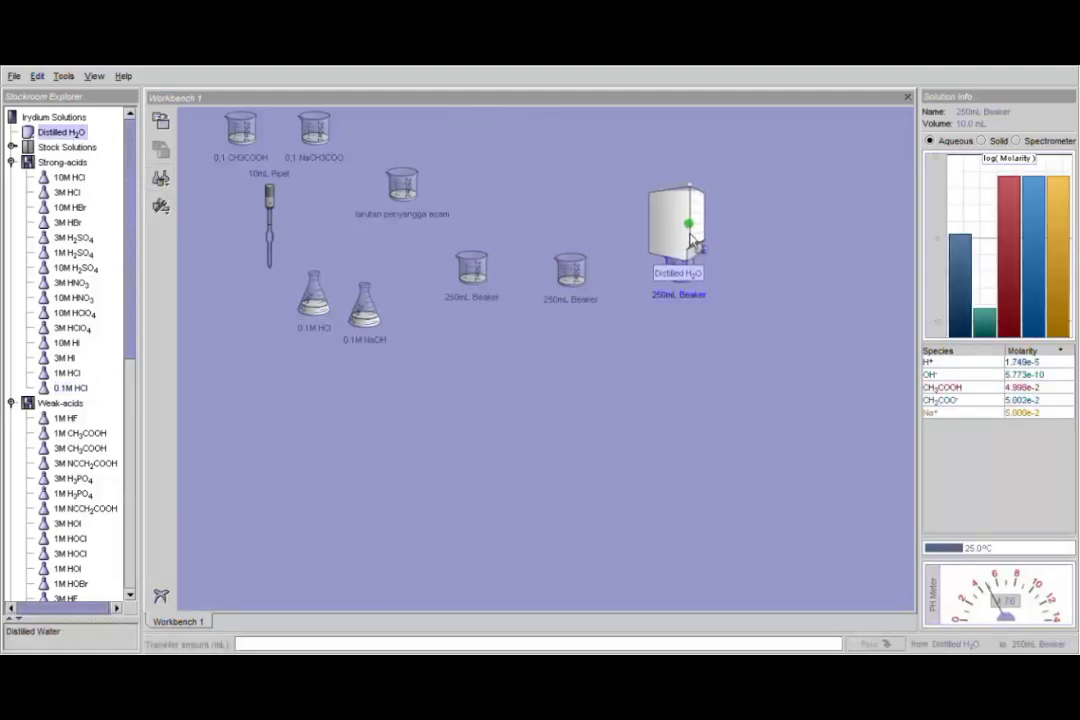
text(10)
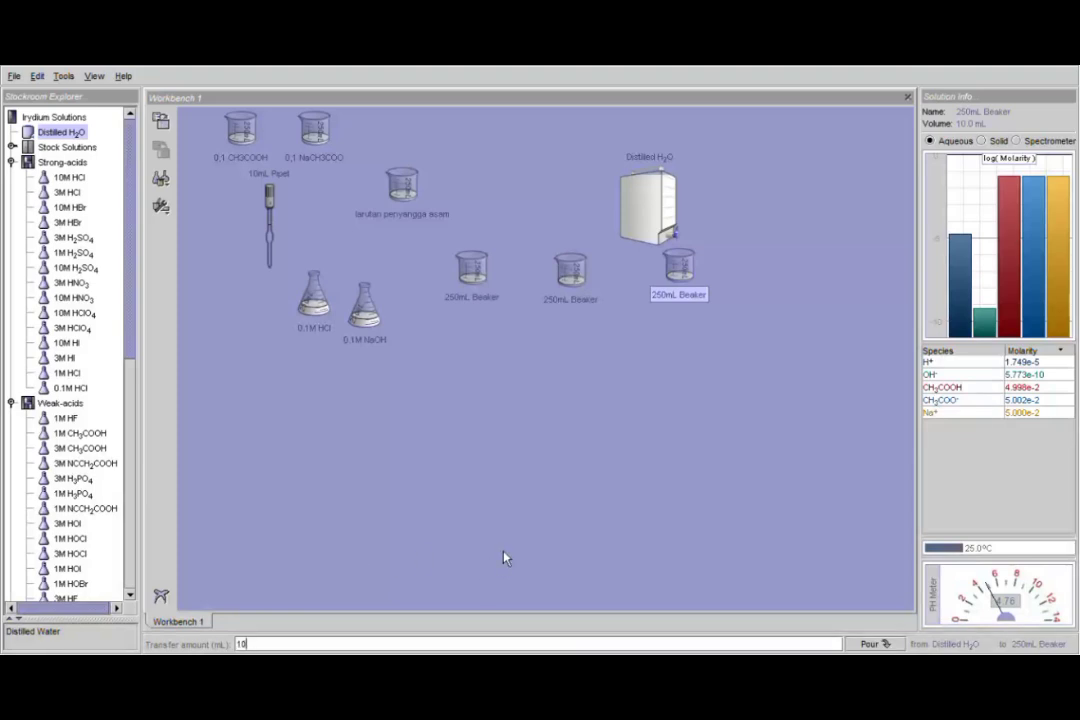
click(897, 648)
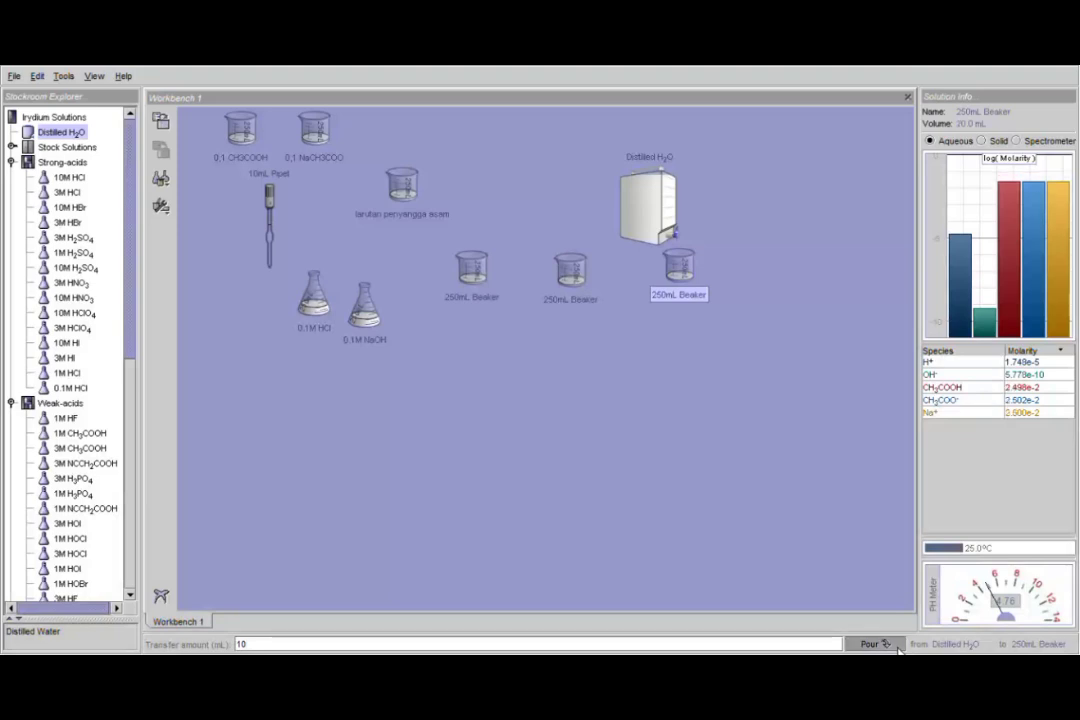
drag(658, 211, 244, 322)
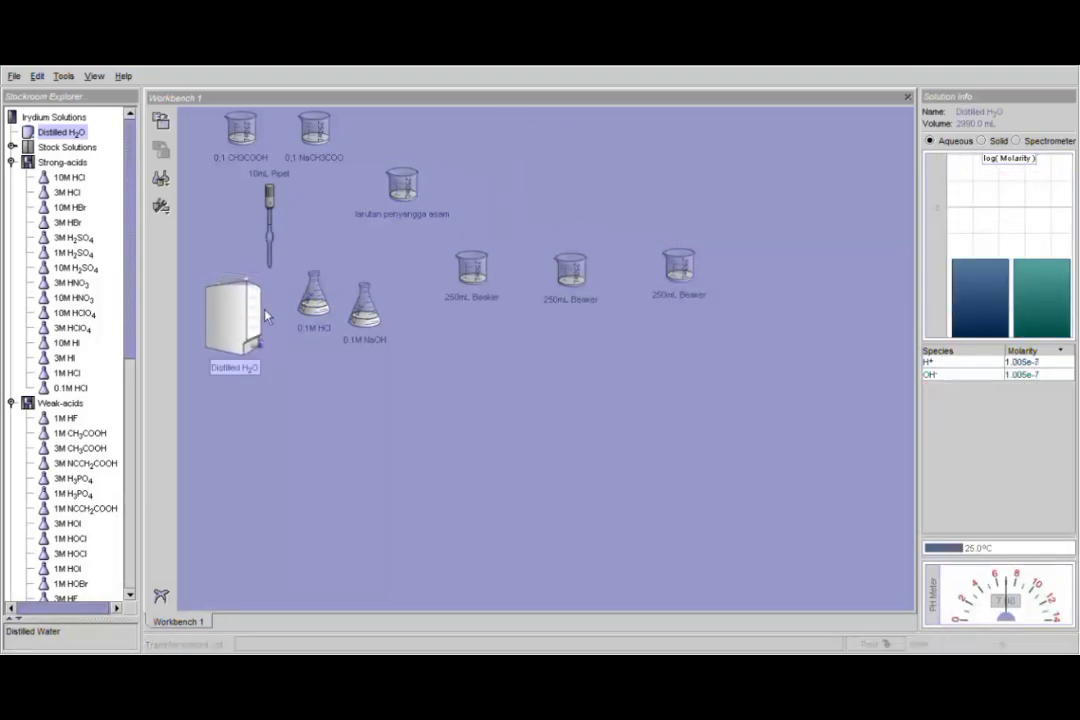
Step: Relabel the buffer beaker with added NaOH as 2 and arrange the three buffer beakers in a row with it in the middle
right_click(486, 302)
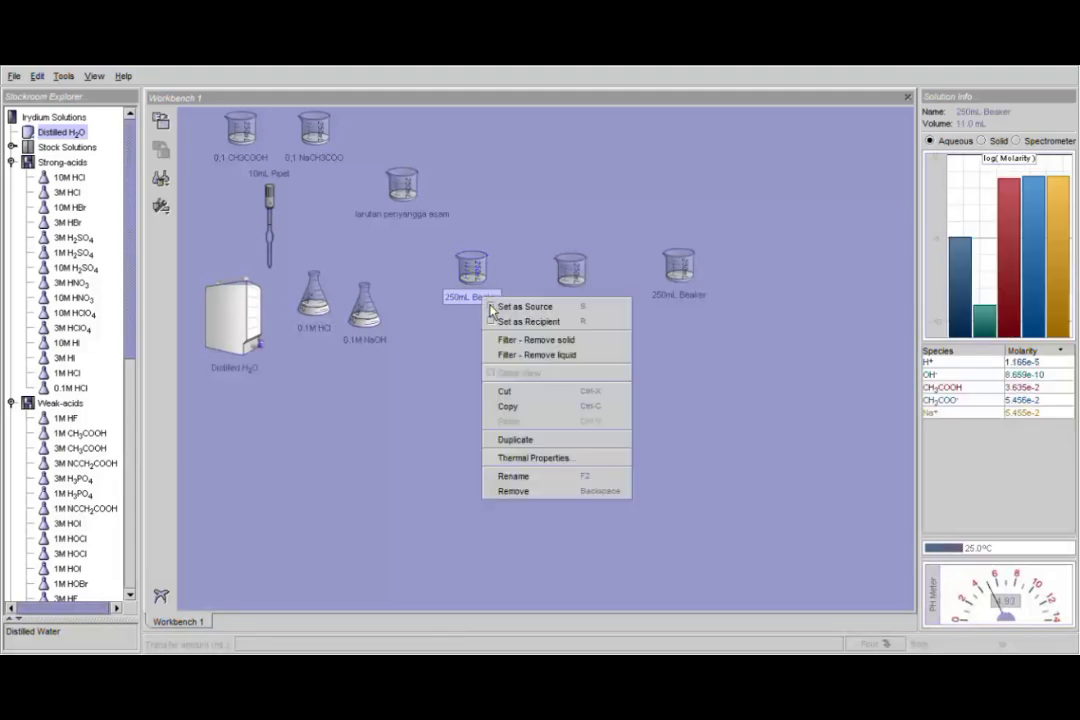
click(550, 479)
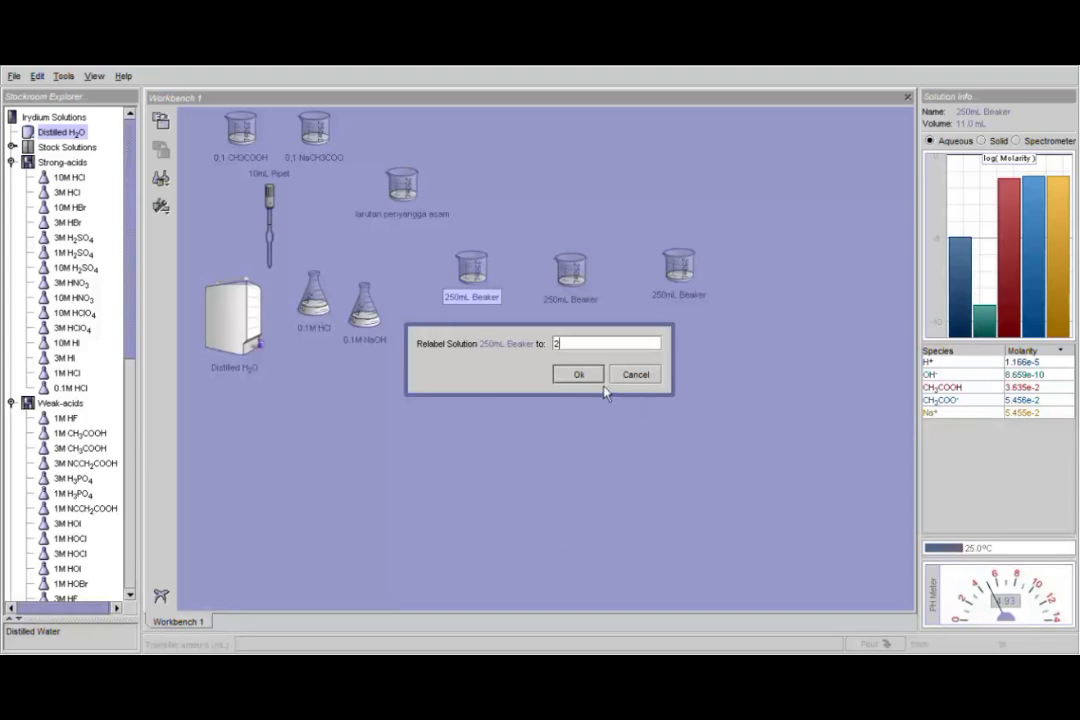
click(590, 377)
drag(478, 290, 576, 366)
drag(578, 300, 489, 313)
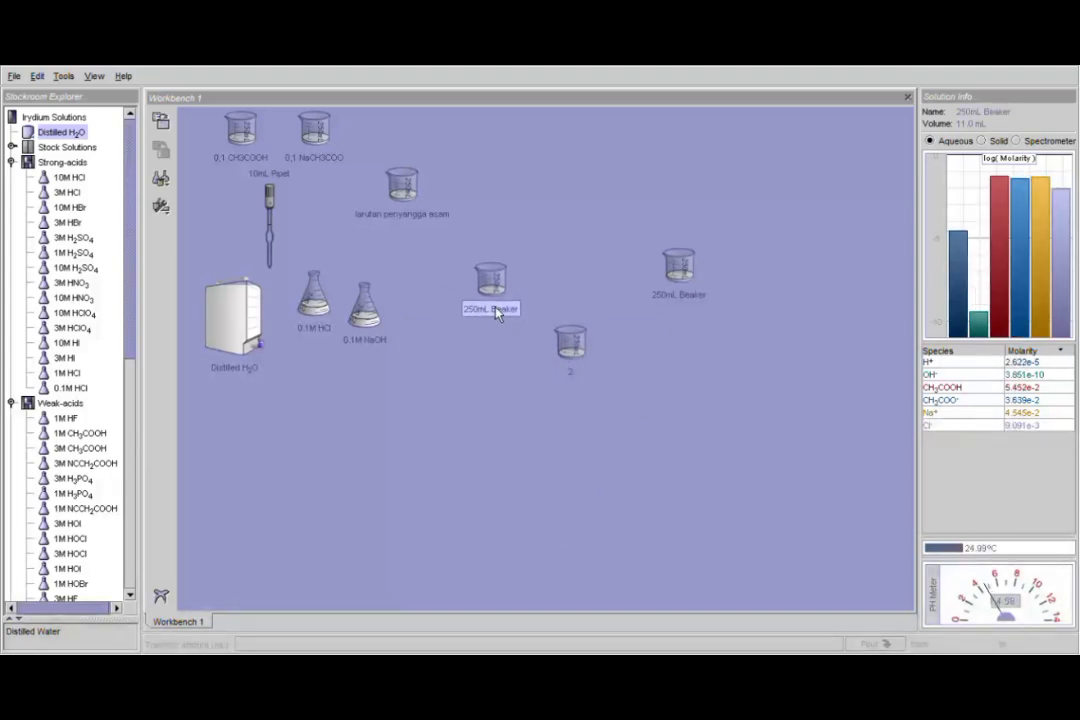
drag(573, 330, 573, 323)
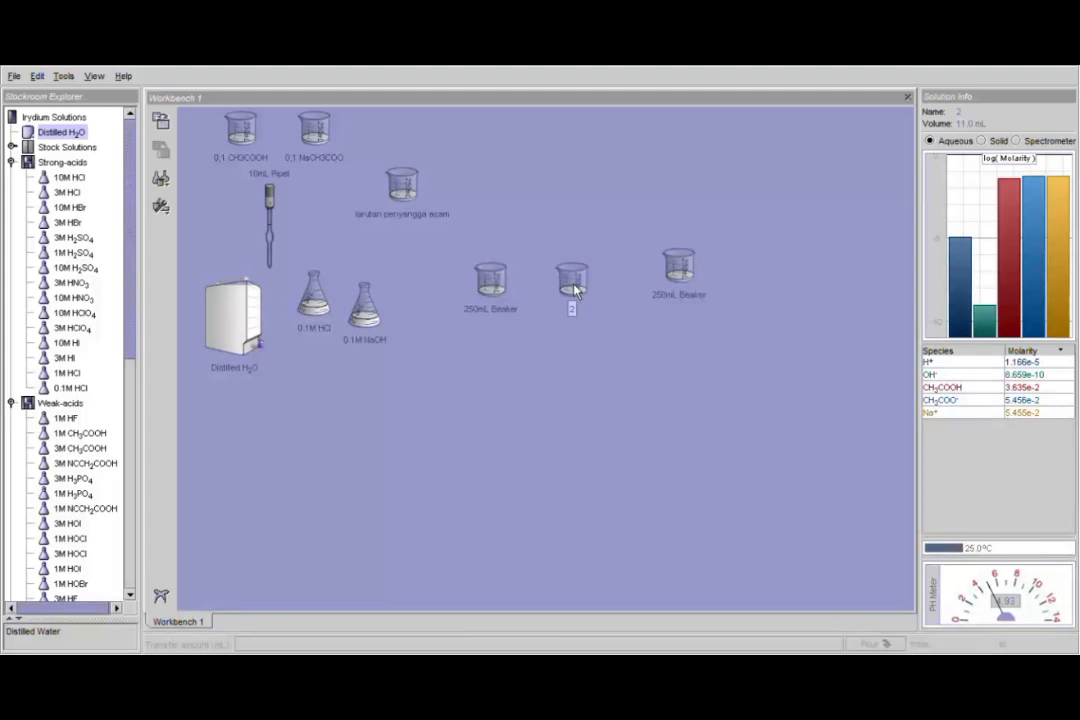
drag(681, 289, 659, 297)
Step: Relabel the buffer beaker with added HCl as 1 and the one diluted with water as 3
click(498, 300)
right_click(510, 318)
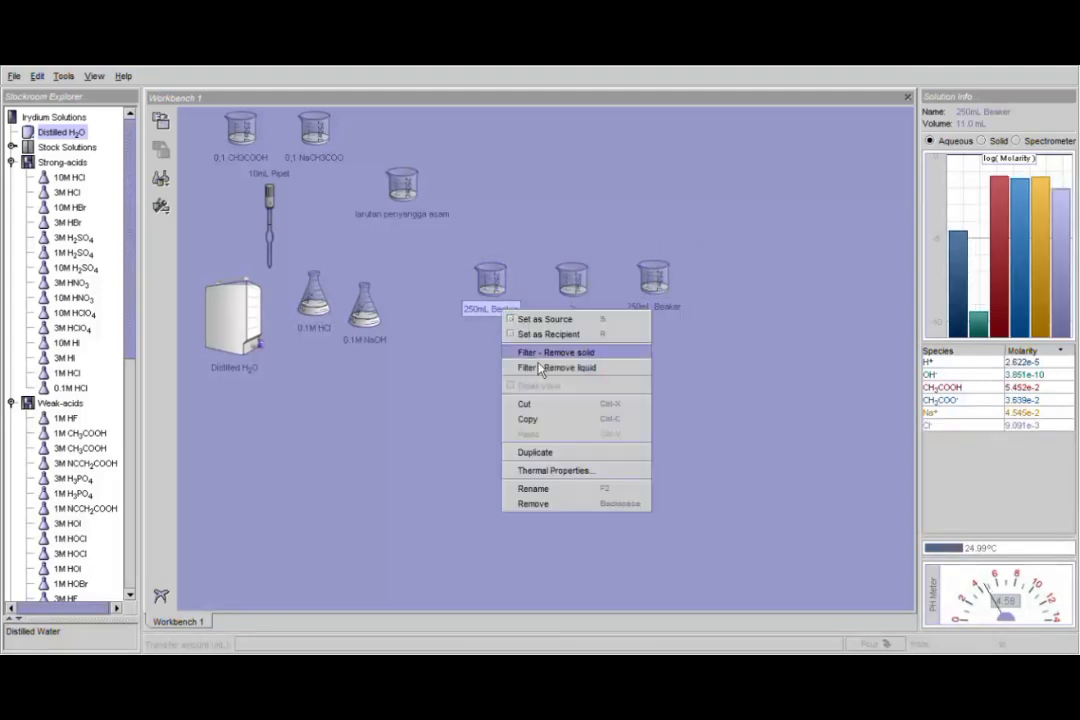
click(567, 496)
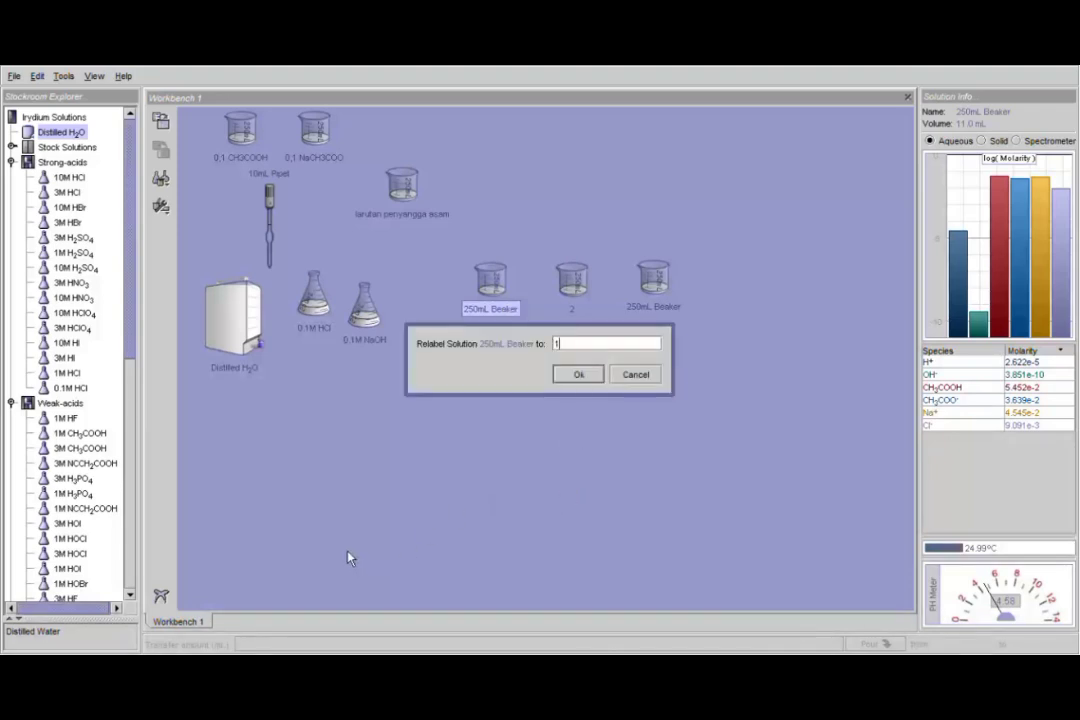
text(1)
click(592, 378)
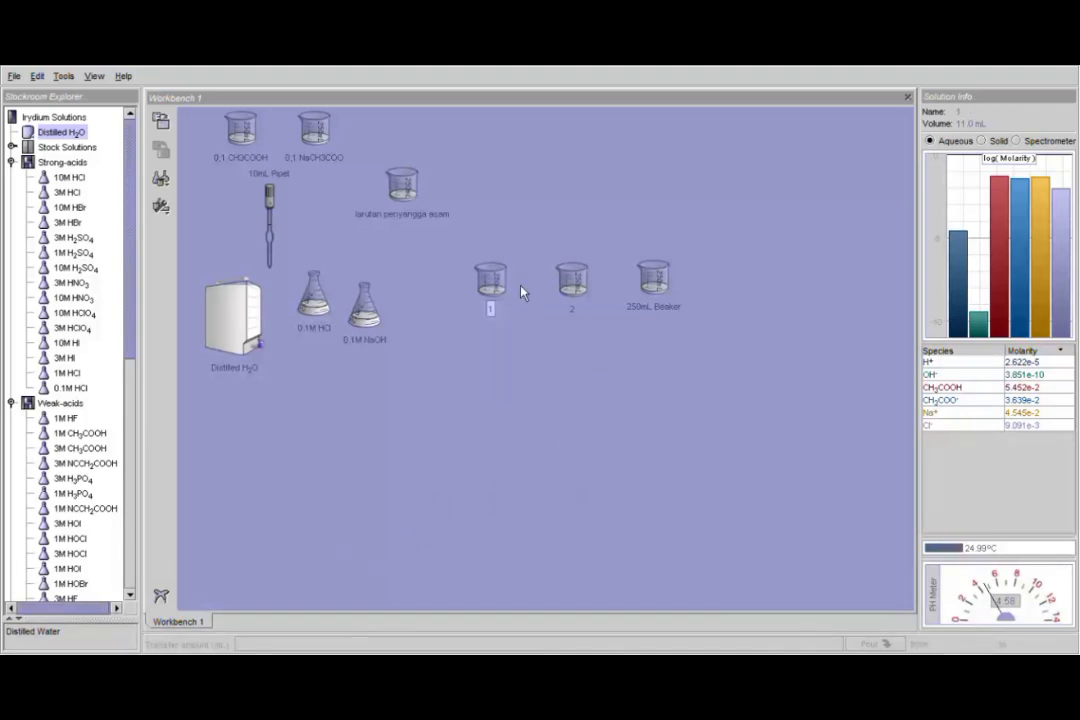
right_click(670, 317)
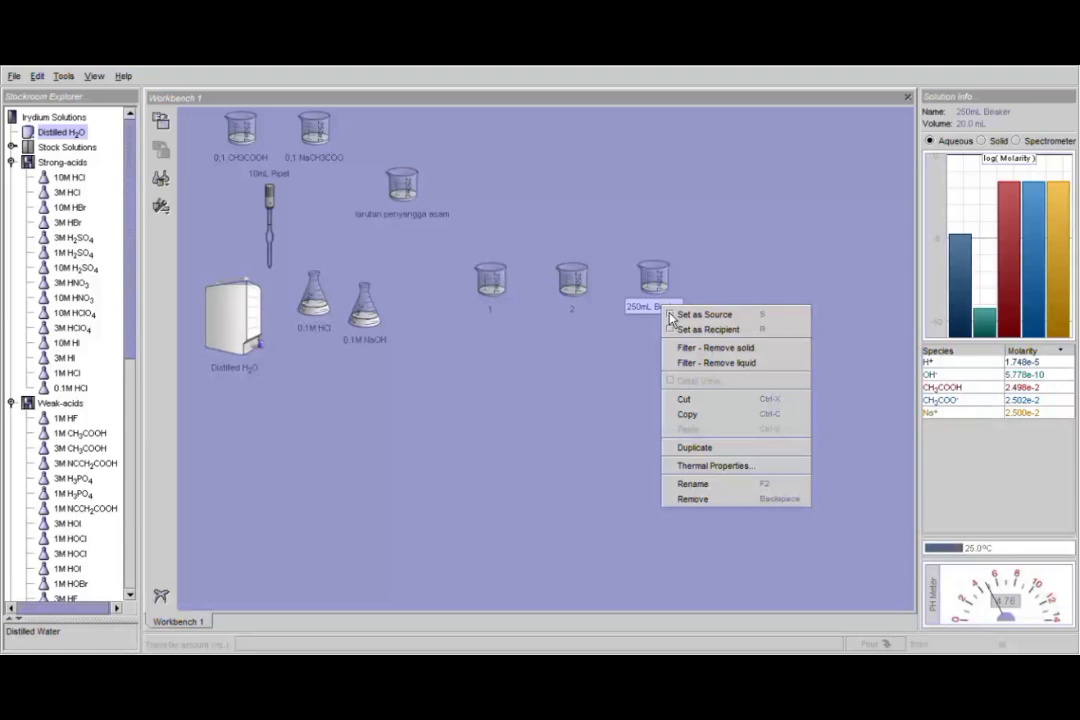
click(721, 492)
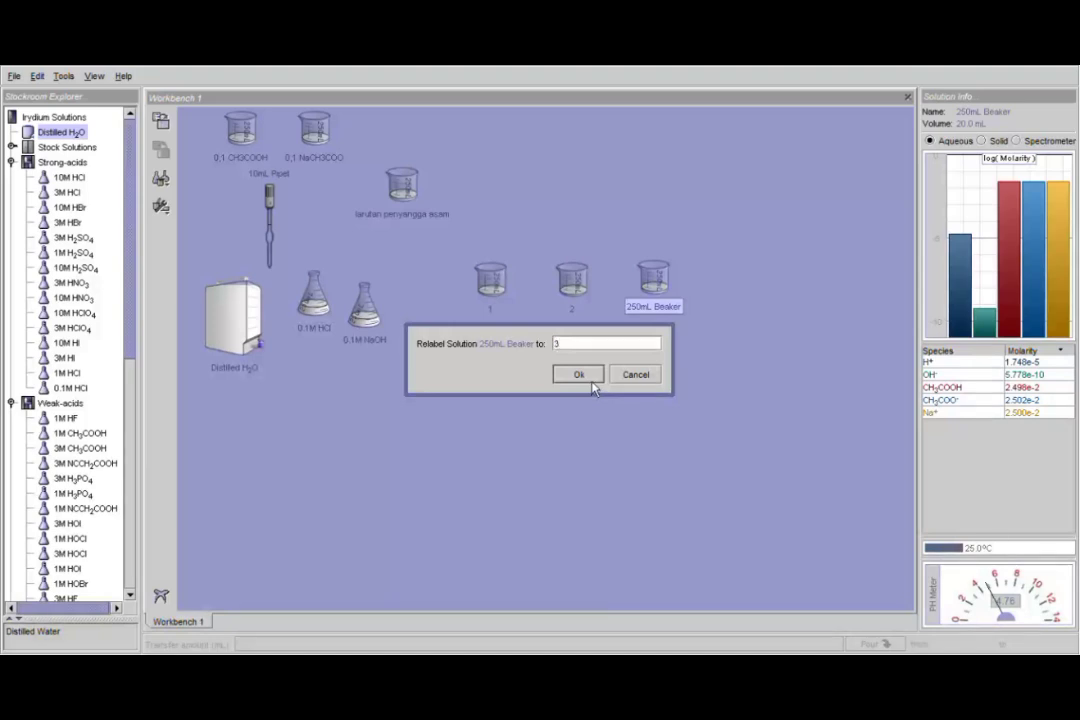
click(589, 378)
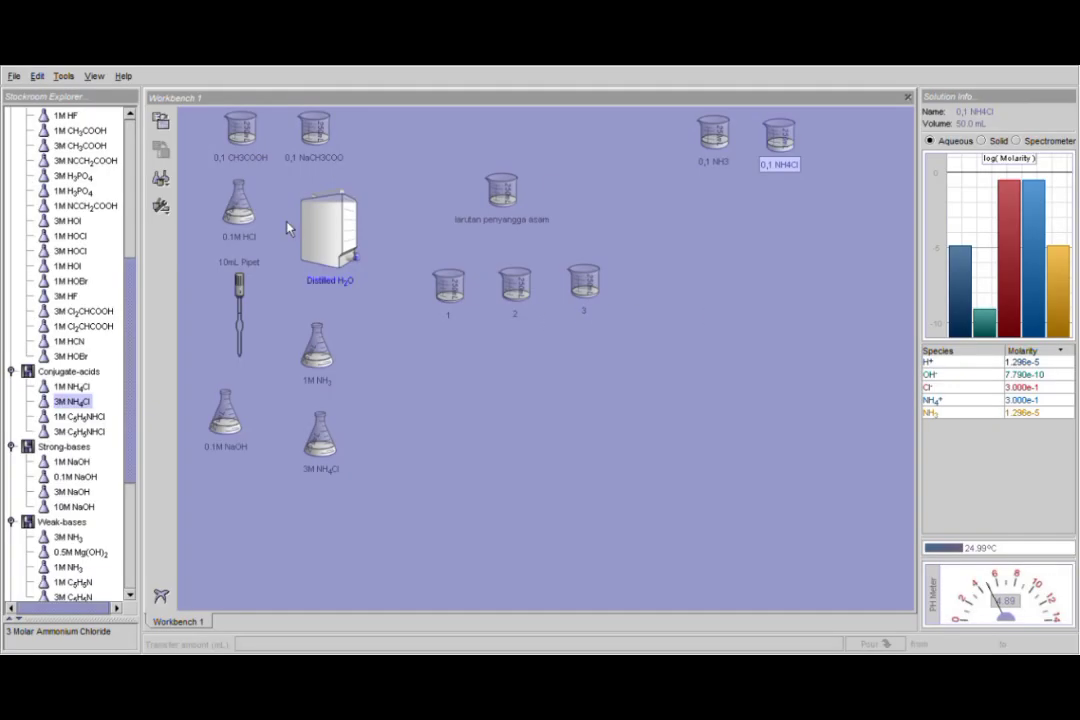
Step: Place a new 250mL beaker below the NH3 and NH4Cl beakers, pour in 25 mL of 0,1 NH3, and move the NH3 beaker aside
click(161, 178)
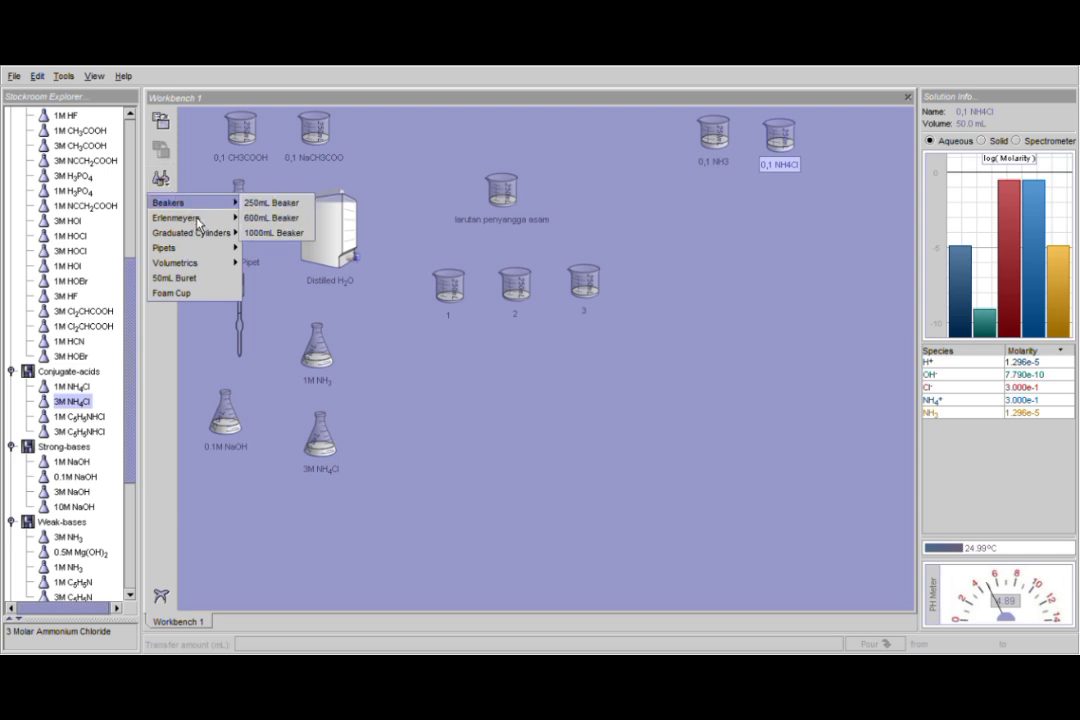
click(282, 203)
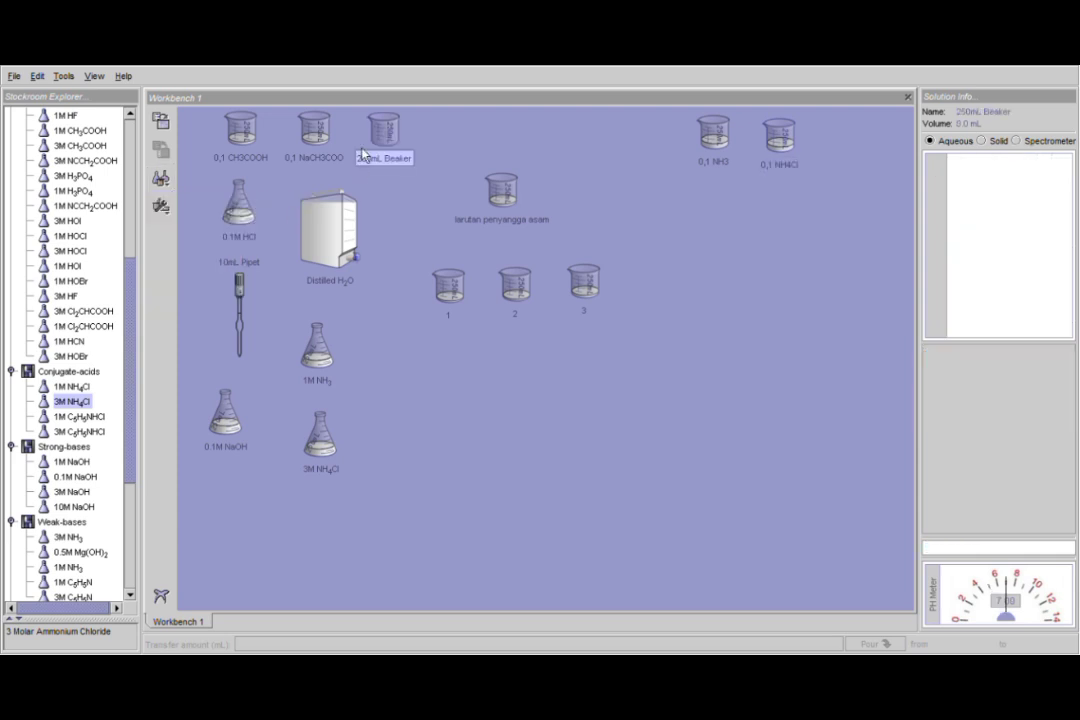
drag(386, 157, 740, 236)
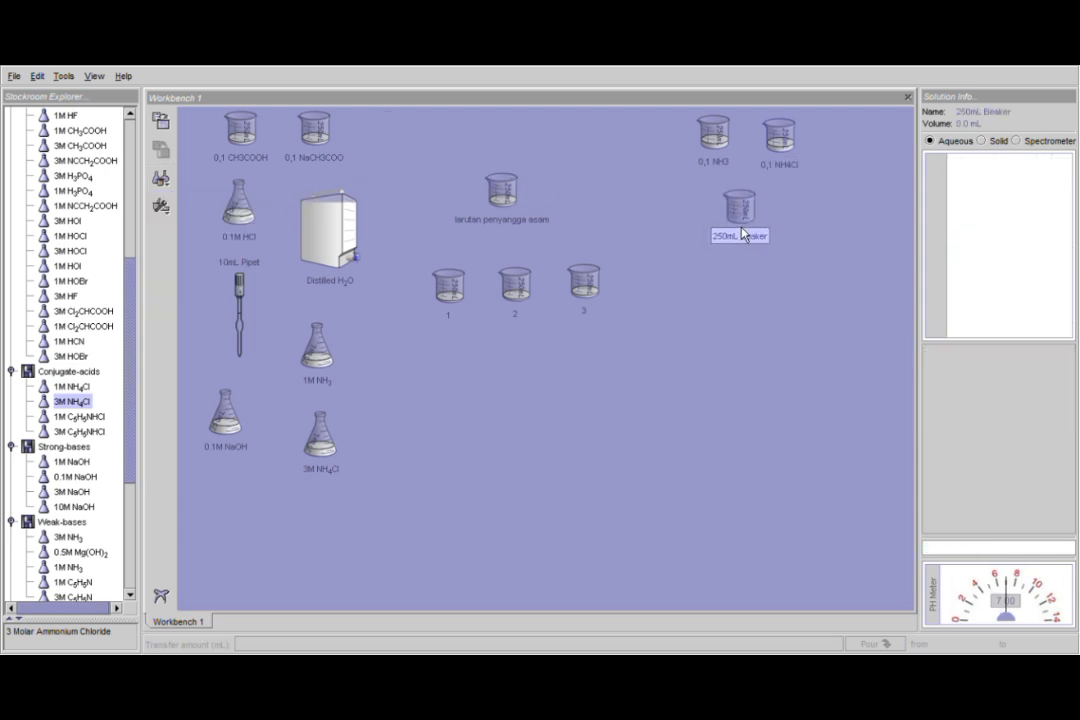
drag(713, 132, 748, 229)
text(25)
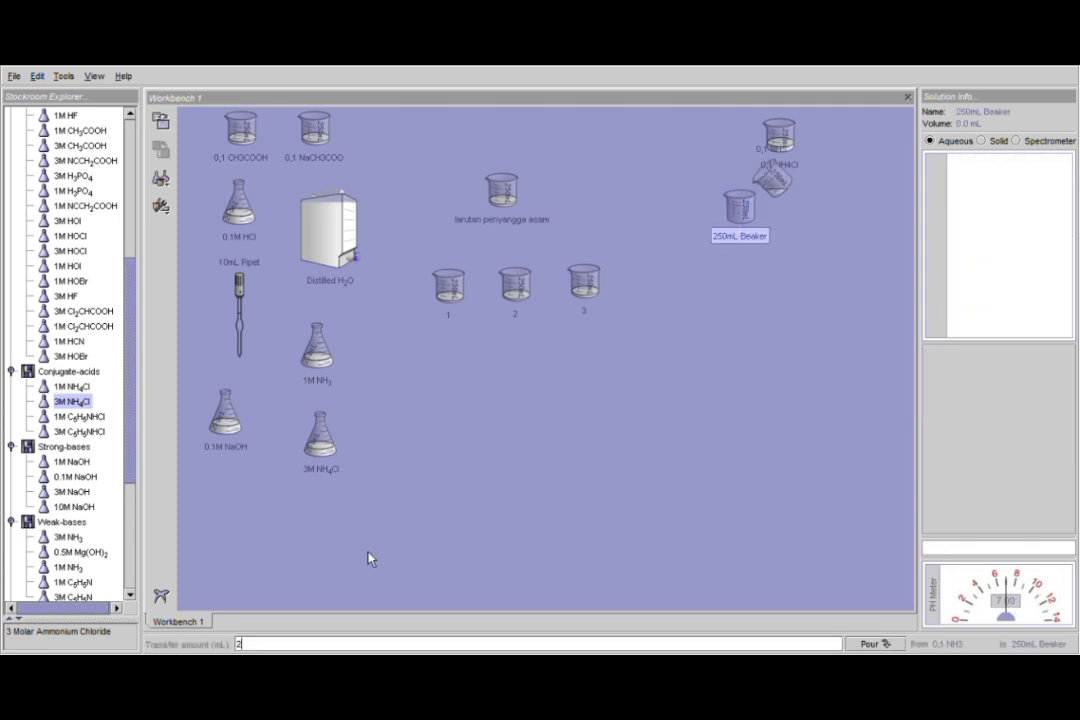
click(883, 646)
drag(778, 180, 645, 152)
Step: Pour 25 mL of 0,1 NH4Cl into the 250mL beaker containing the NH3
click(787, 165)
drag(787, 165, 759, 225)
text(25)
click(884, 645)
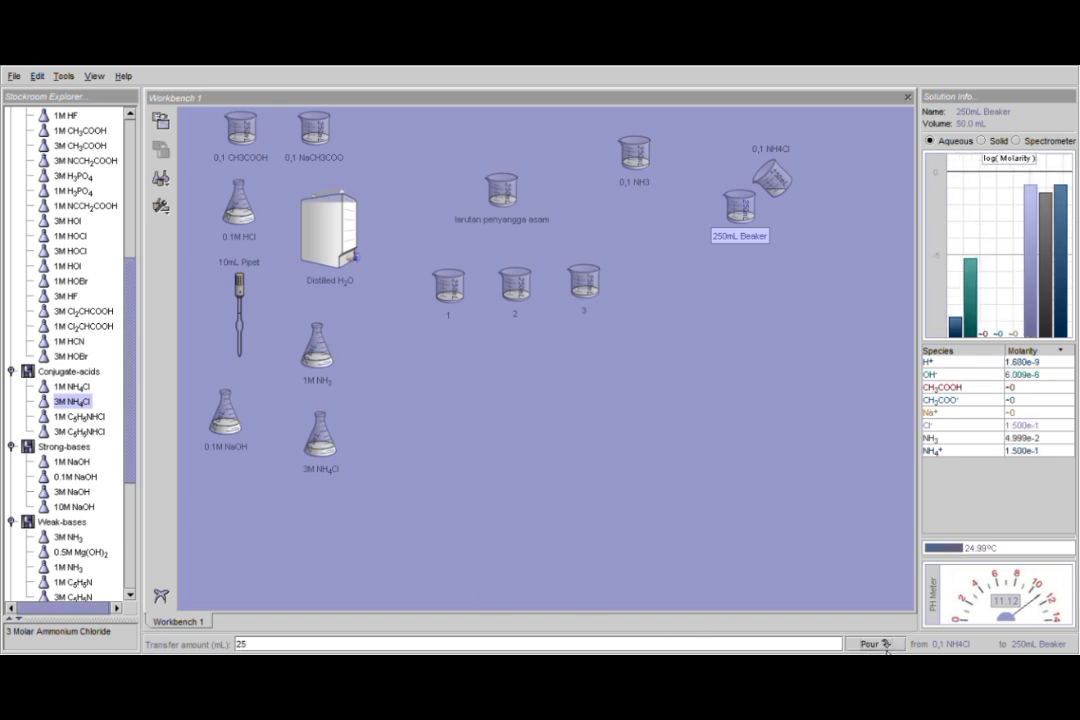
Step: Line up the 0,1 NH3 and 0,1 NH4Cl beakers side by side and place the mixed 250mL beaker below the NH4Cl
drag(775, 182, 712, 172)
drag(749, 215, 717, 260)
drag(634, 155, 631, 131)
drag(712, 172, 714, 145)
drag(710, 255, 713, 208)
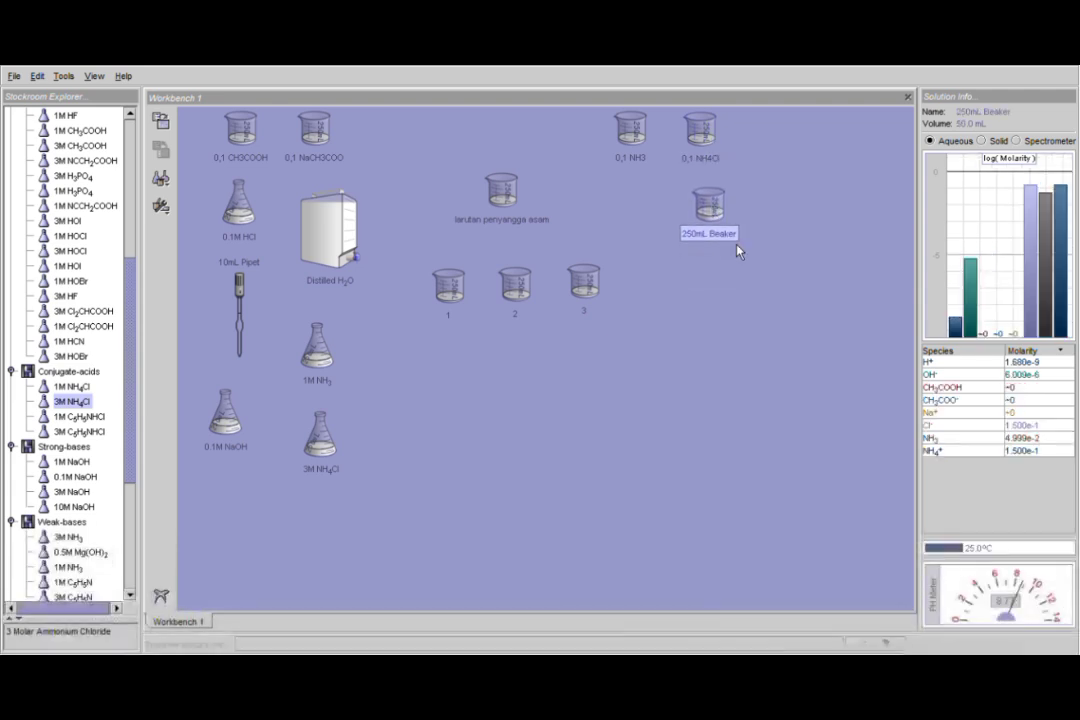
Step: Relabel the NH3/NH4Cl mixture beaker as "larutan penyangga basa" and shift it slightly away from the acid buffer beaker
right_click(729, 238)
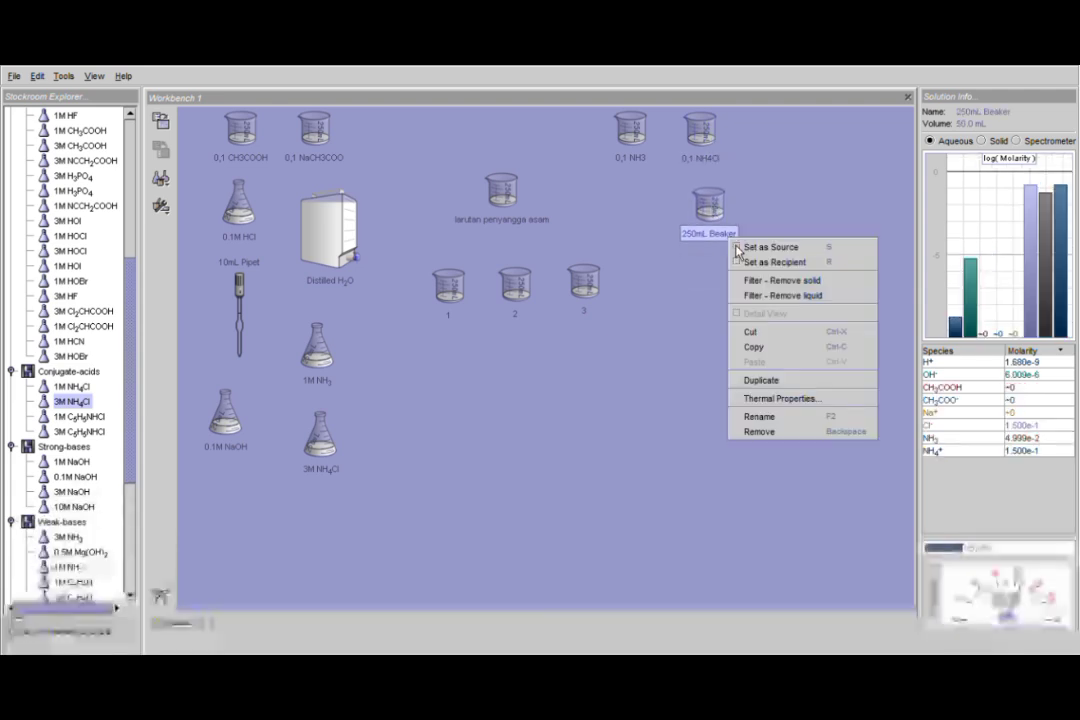
click(812, 418)
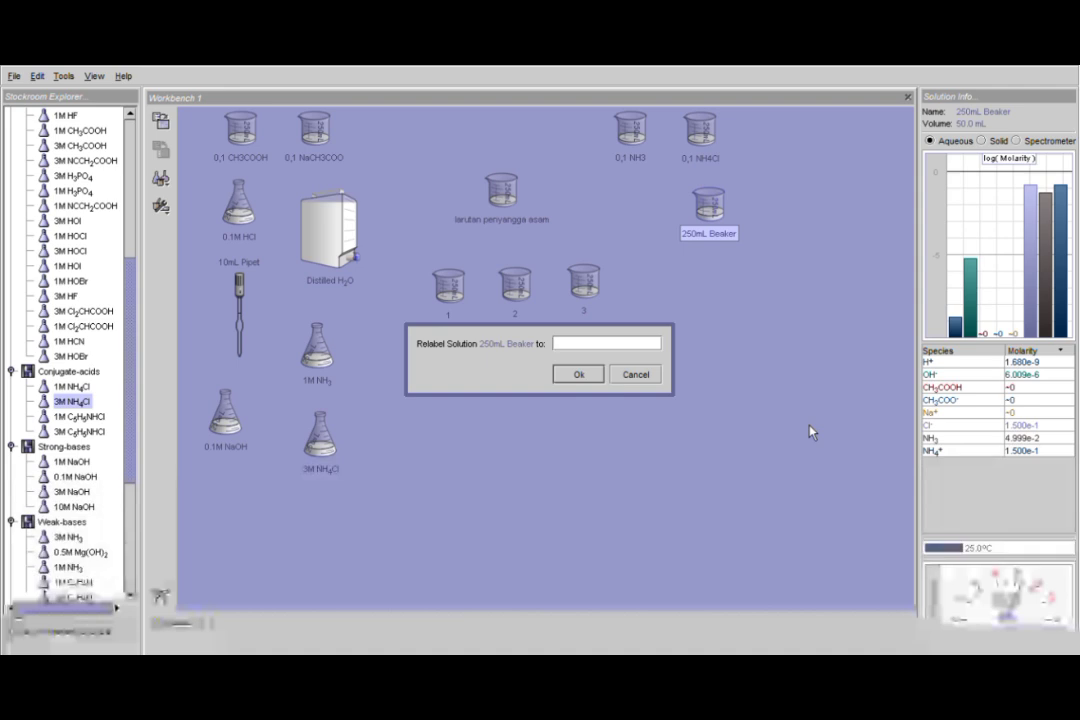
text(larutan )
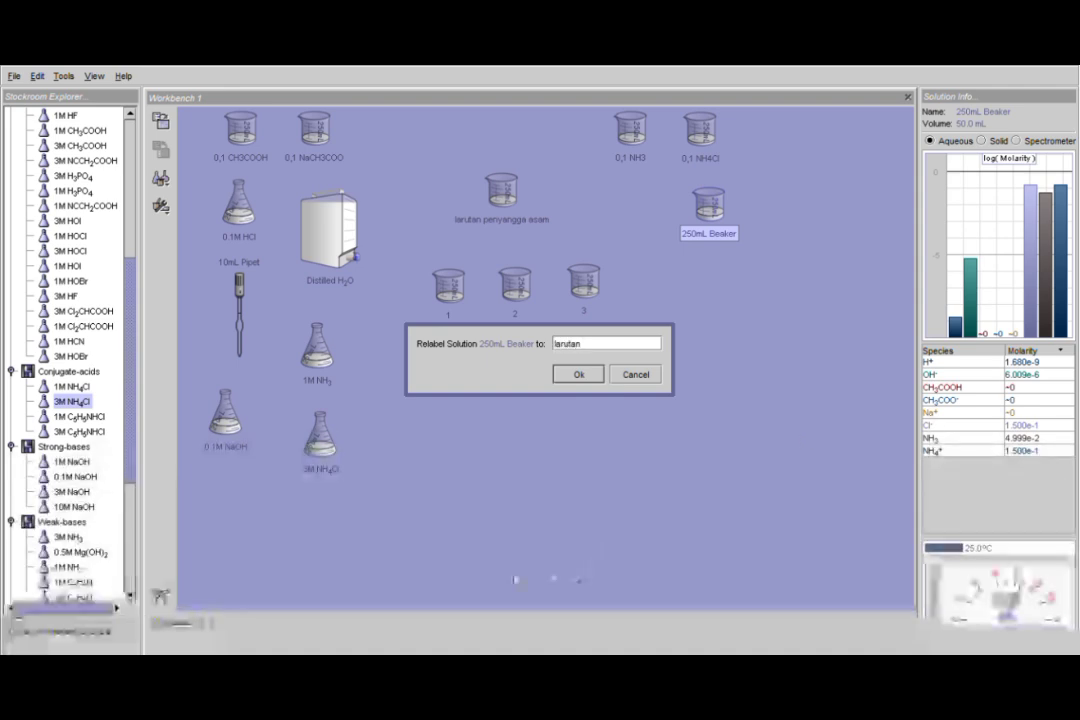
text(penyangga)
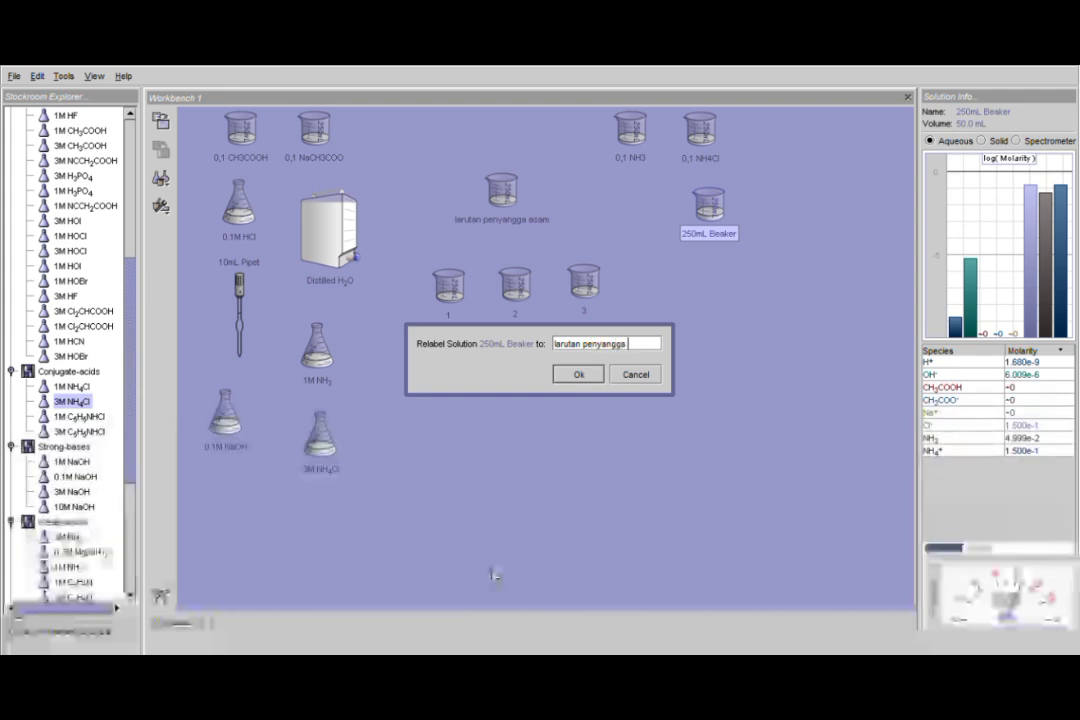
text( basa)
key(Return)
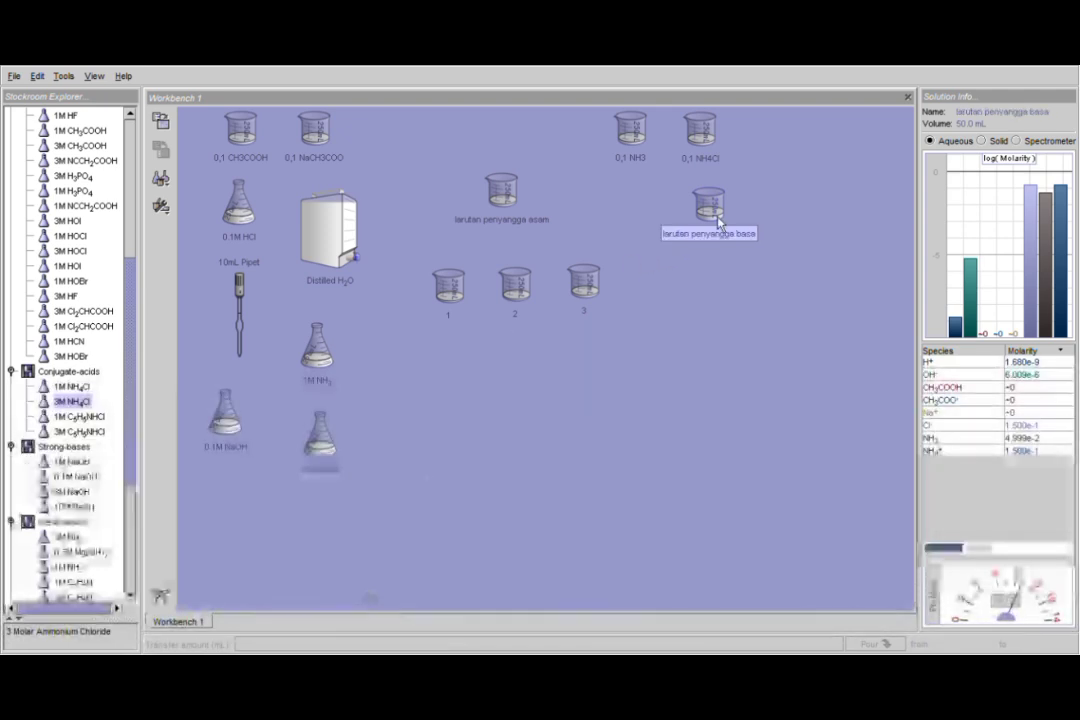
drag(712, 221, 744, 231)
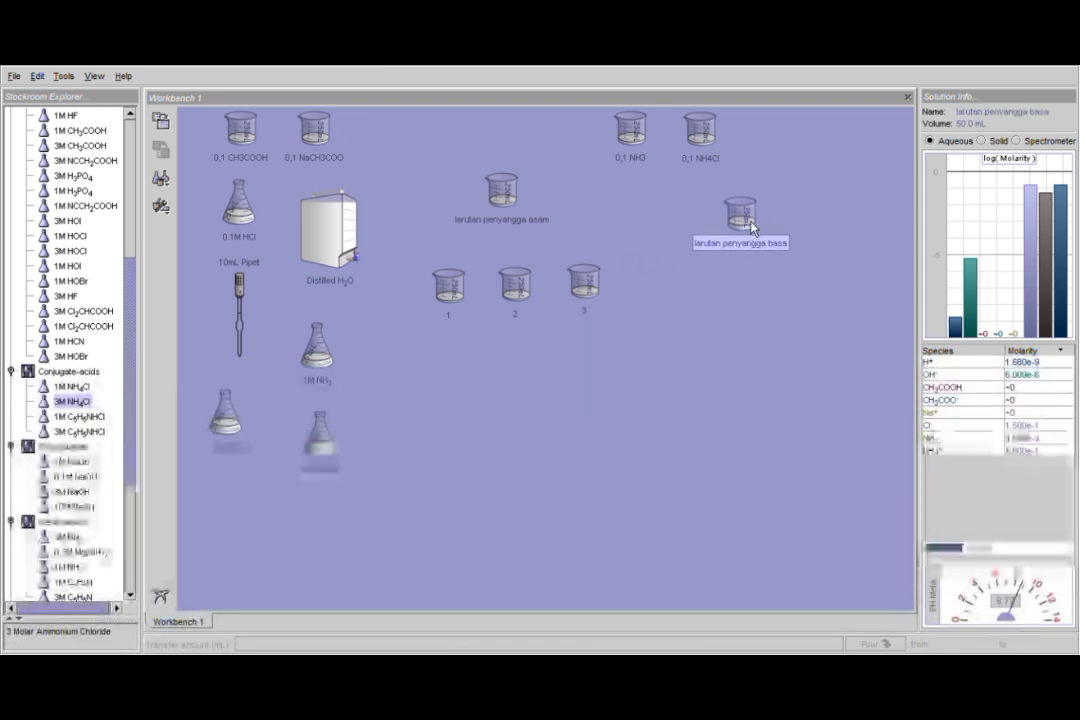
Step: Add three empty 250mL beakers and arrange them in a row beside beaker 3, below the "larutan penyangga basa" beaker
click(160, 178)
mouse_move(185, 218)
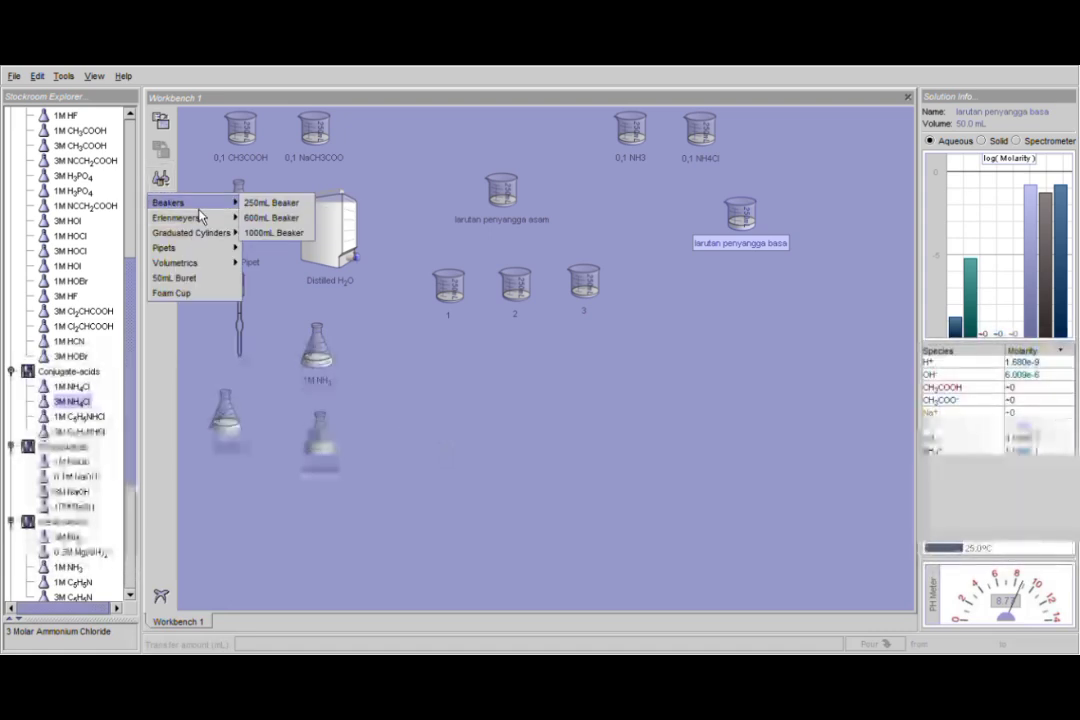
click(262, 203)
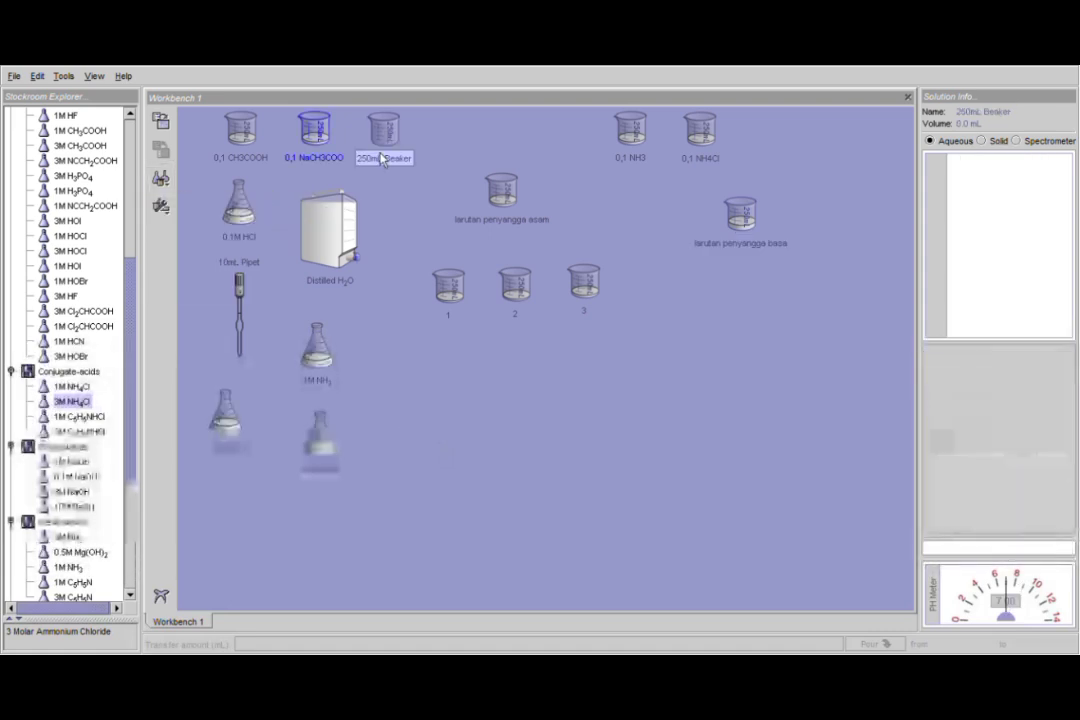
drag(384, 143, 673, 299)
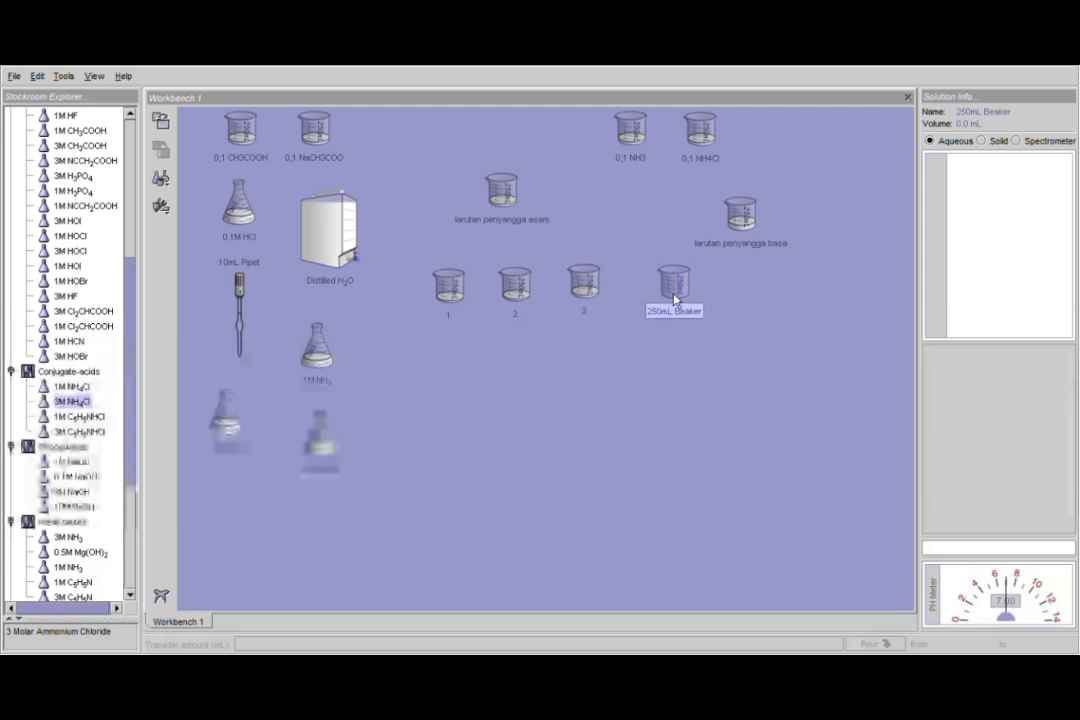
click(161, 179)
mouse_move(195, 203)
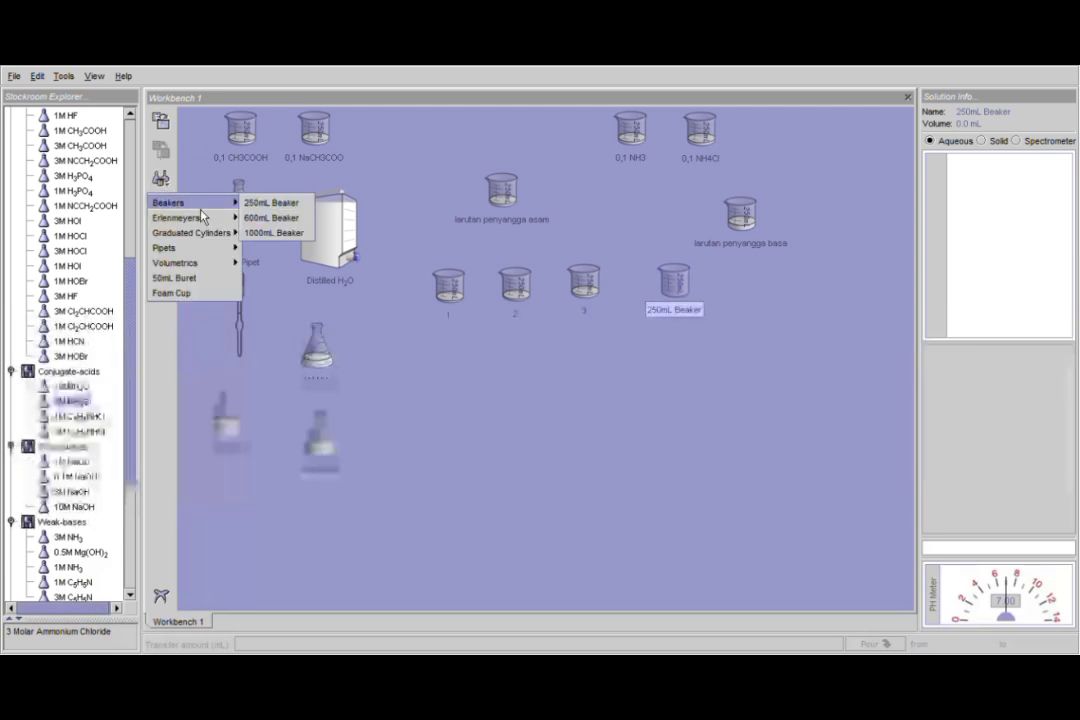
click(265, 203)
drag(400, 159, 600, 215)
drag(697, 272, 752, 310)
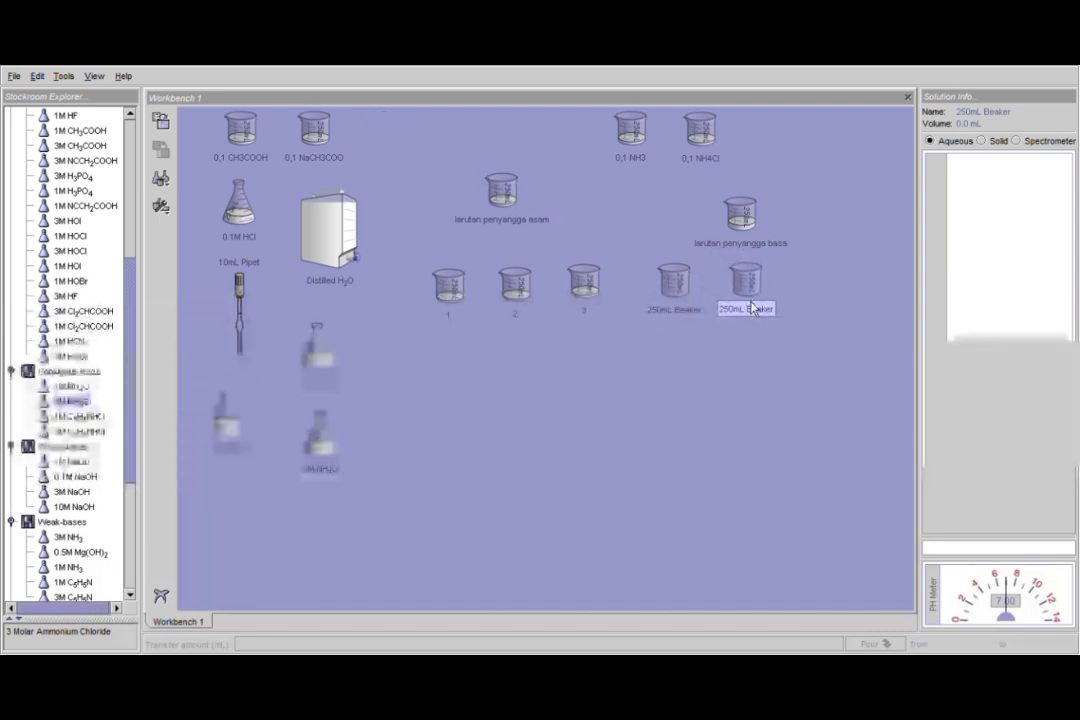
click(162, 180)
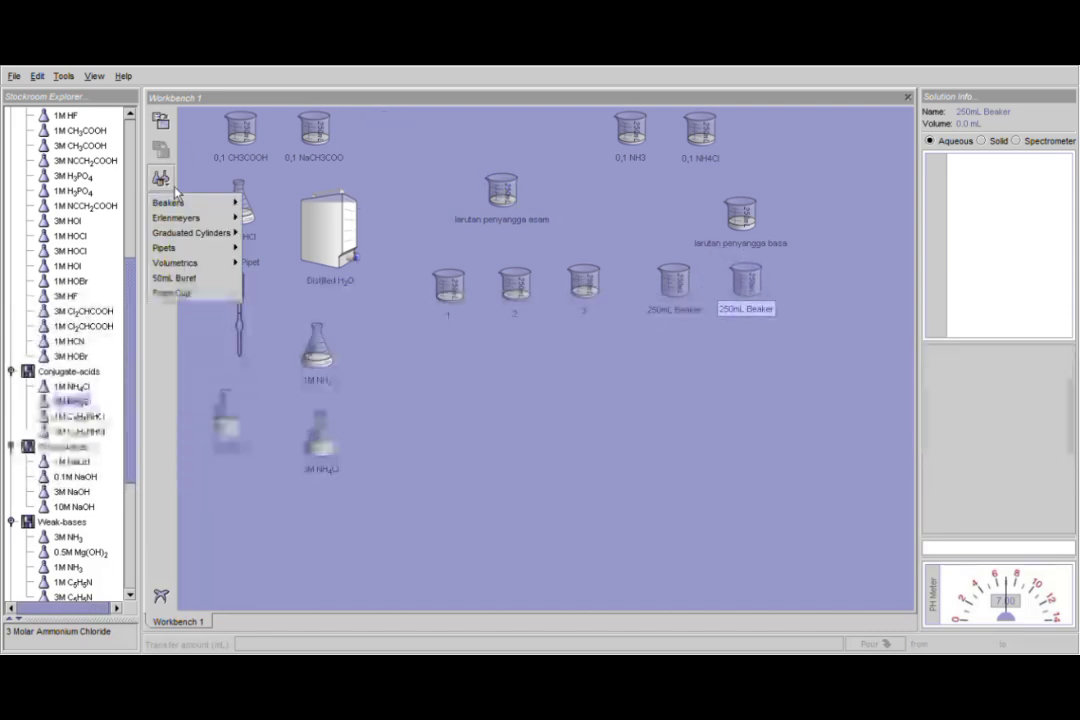
mouse_move(205, 205)
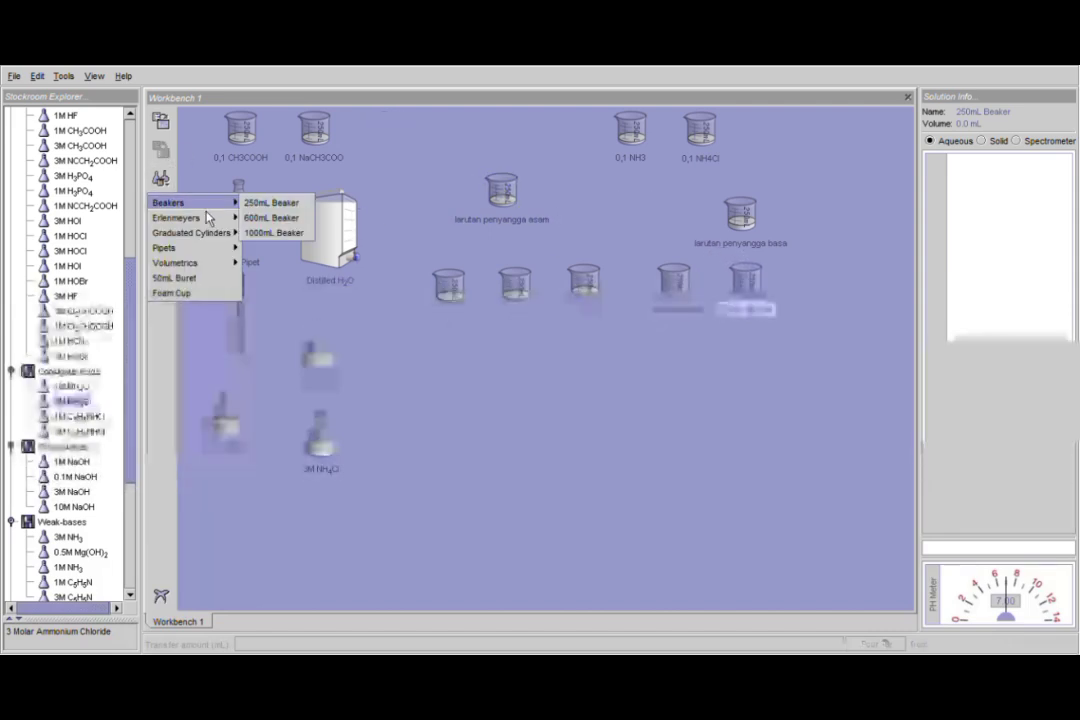
click(288, 203)
drag(383, 130, 833, 292)
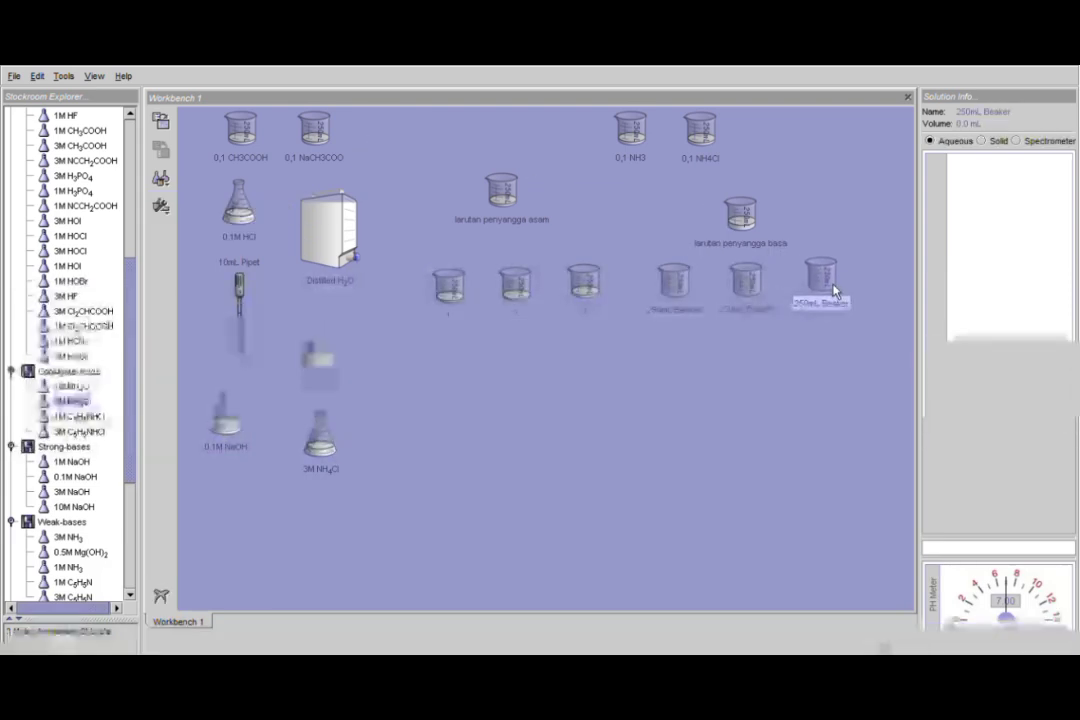
Step: Pour 10 mL of "larutan penyangga basa" into each of the three new 250mL beakers and move the buffer beaker back above them
click(686, 314)
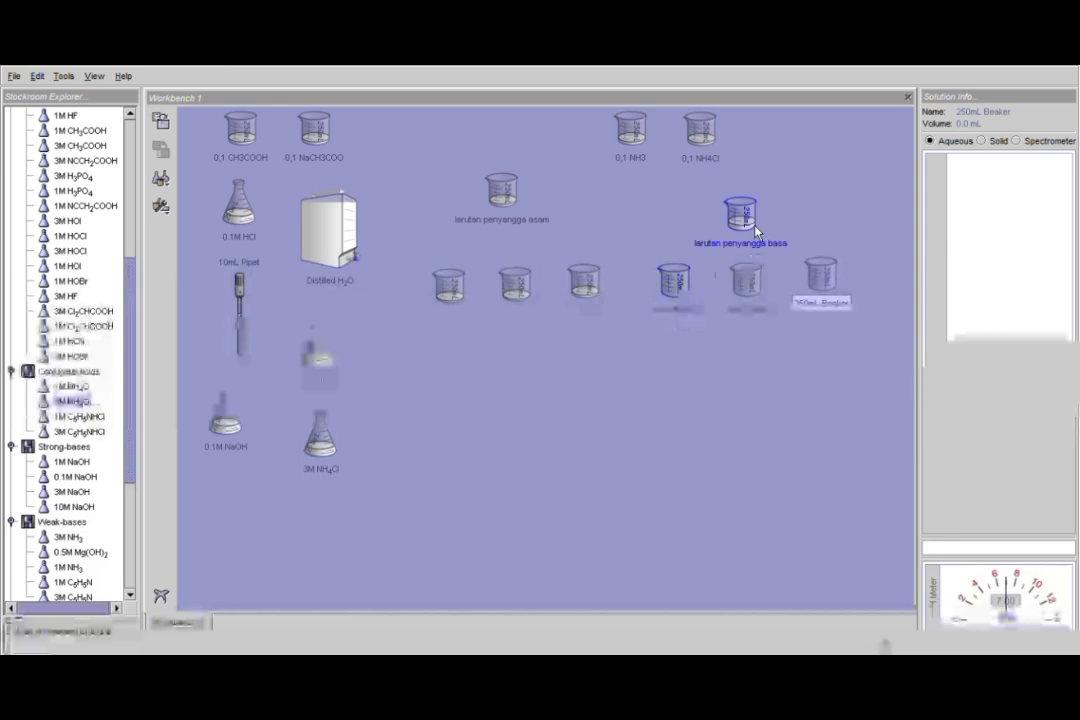
drag(755, 232, 700, 287)
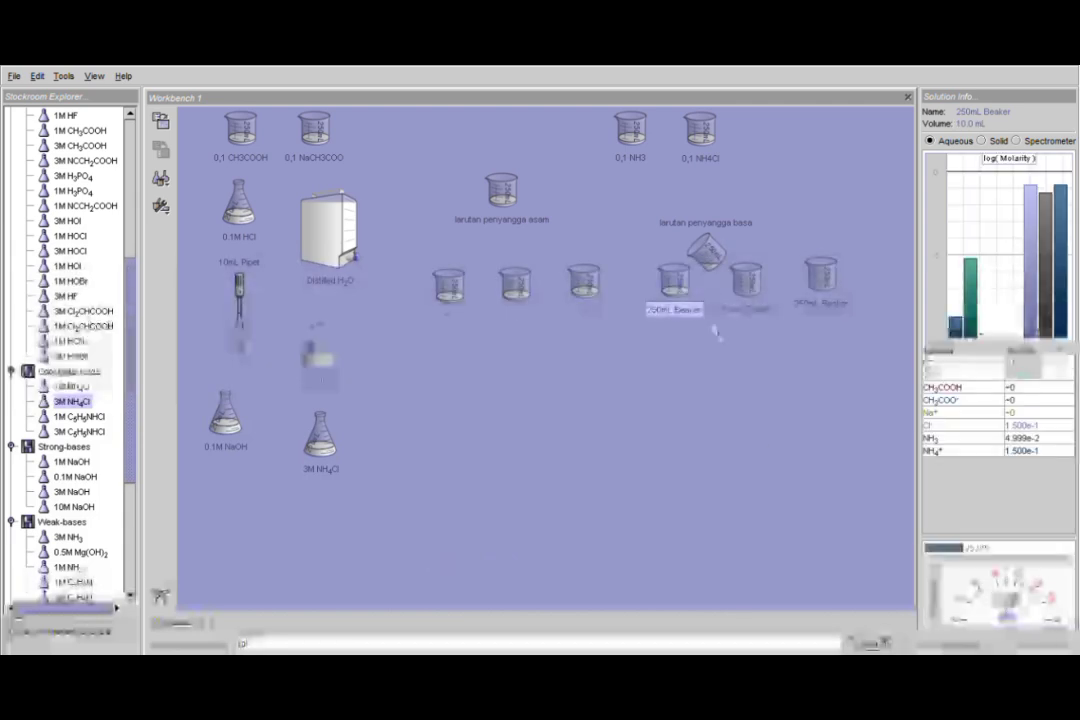
drag(713, 260, 786, 260)
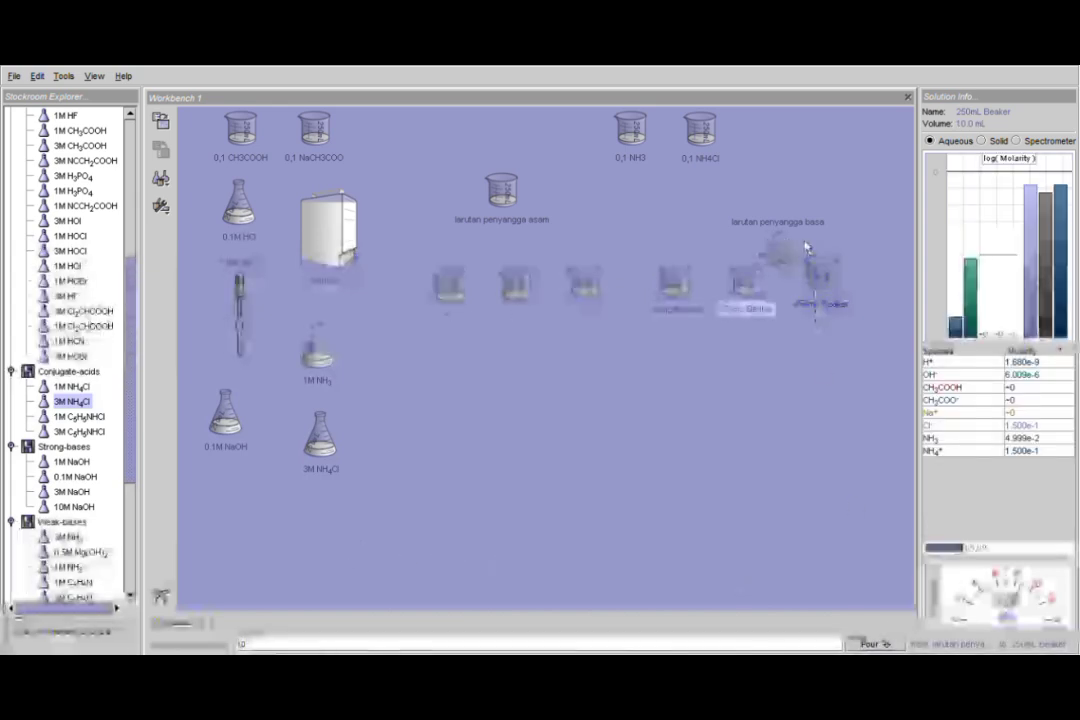
drag(786, 260, 858, 252)
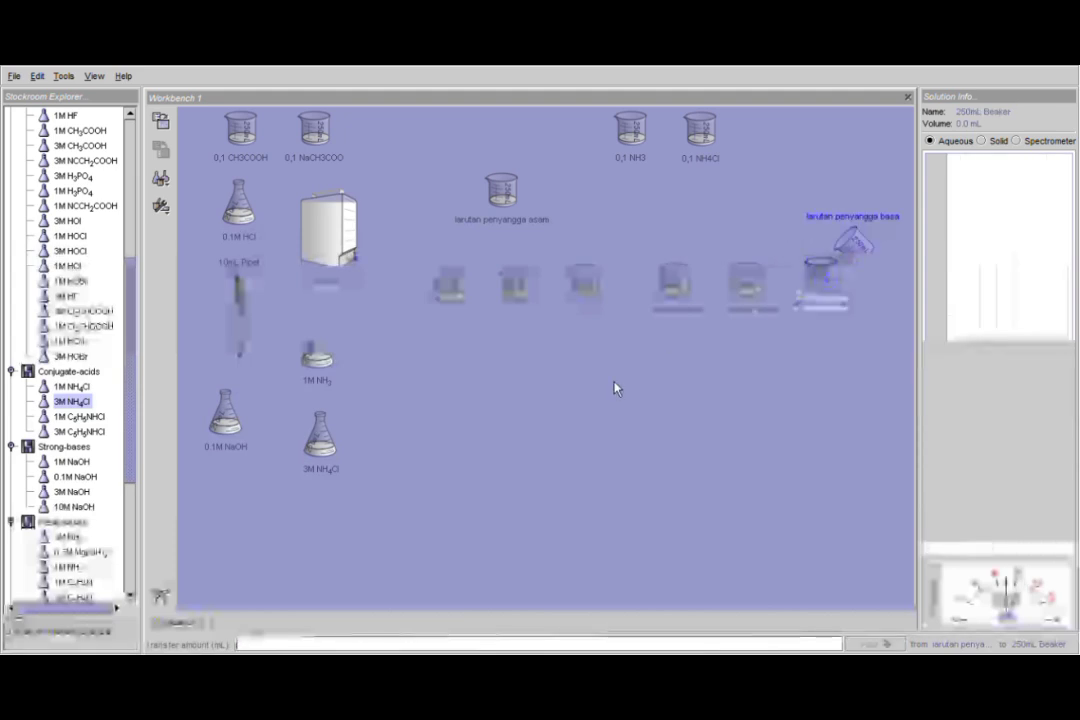
text(10)
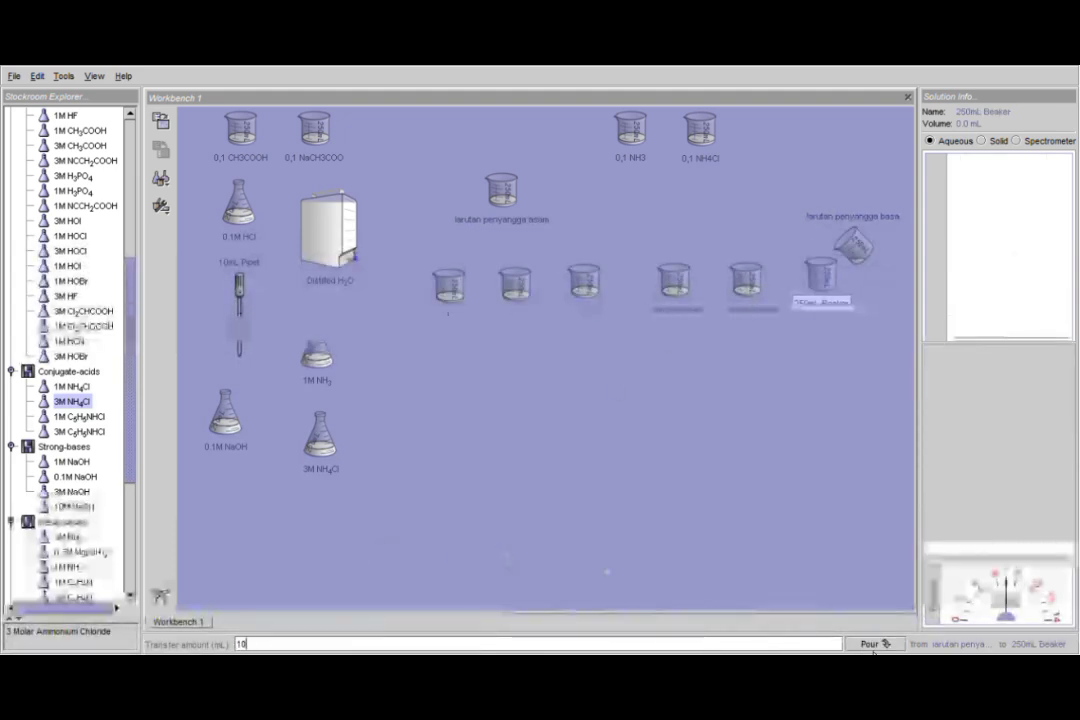
click(866, 644)
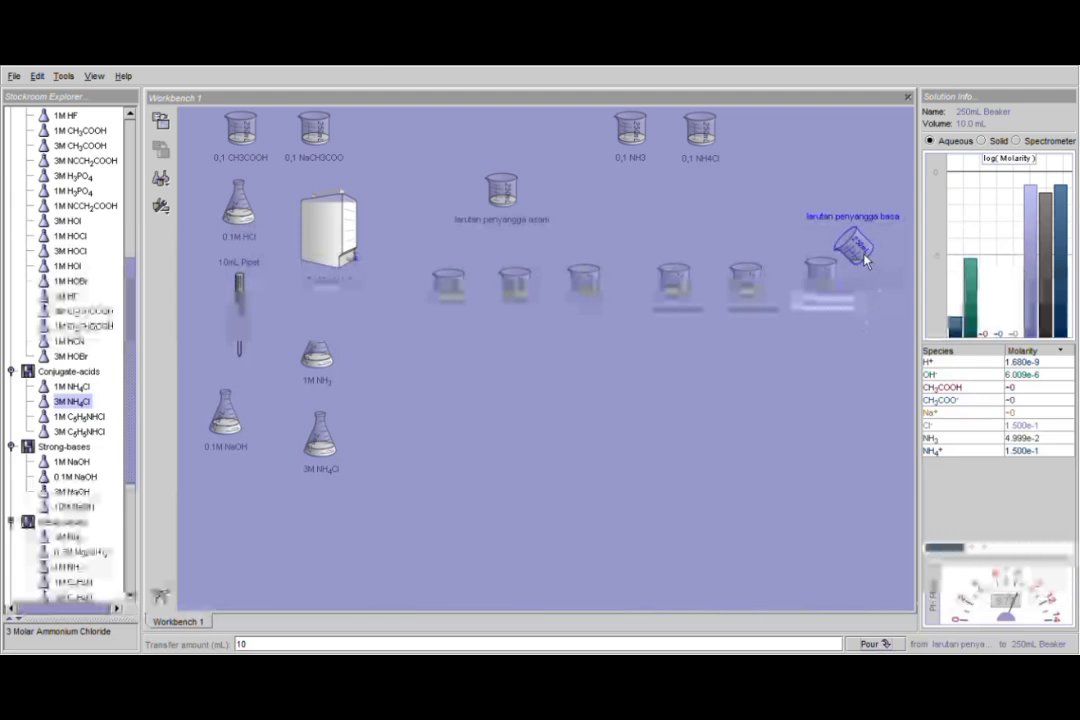
drag(866, 260, 785, 203)
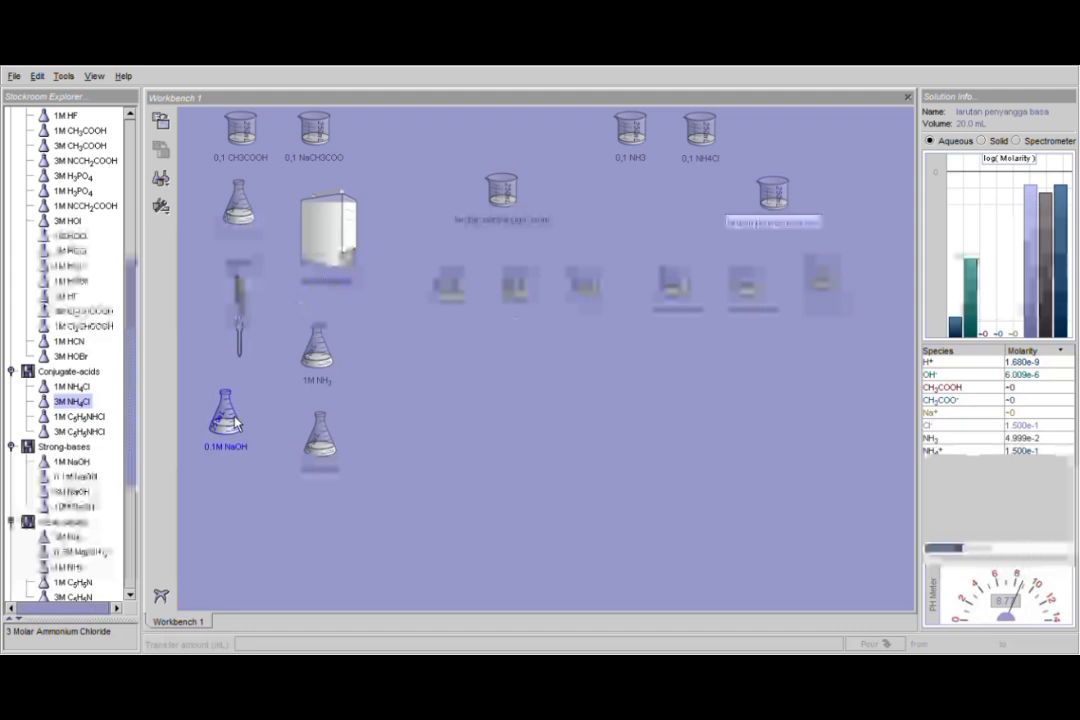
Step: Relabel the three 250mL beakers holding the basic buffer portions as A, B and C in row order
click(682, 314)
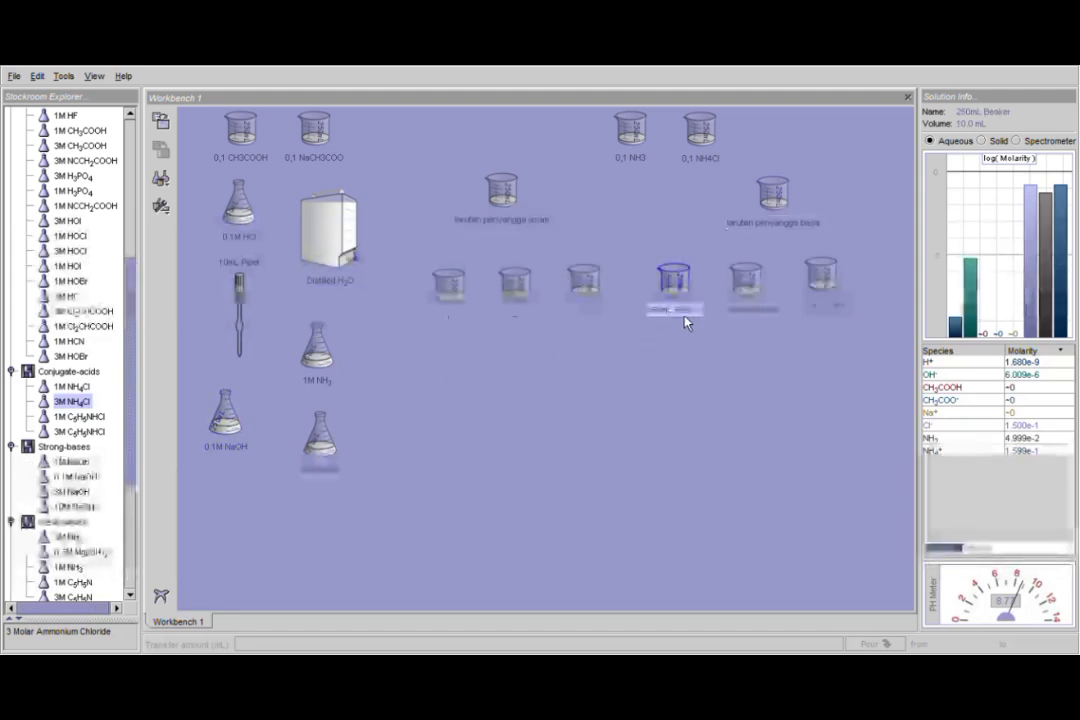
right_click(685, 318)
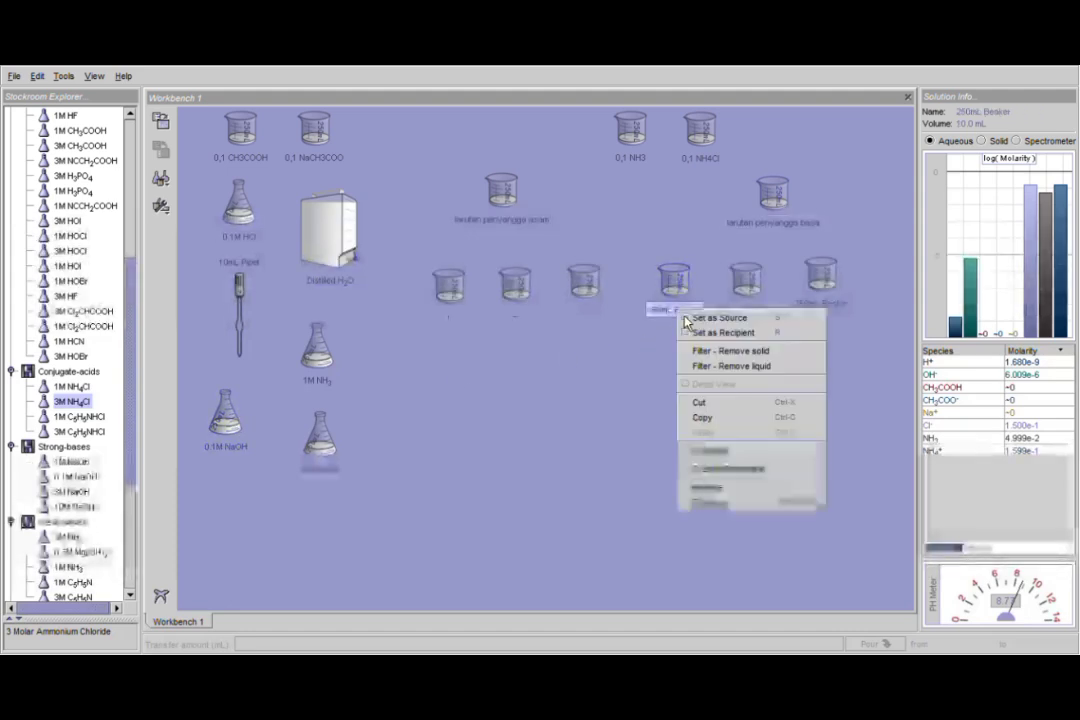
click(757, 490)
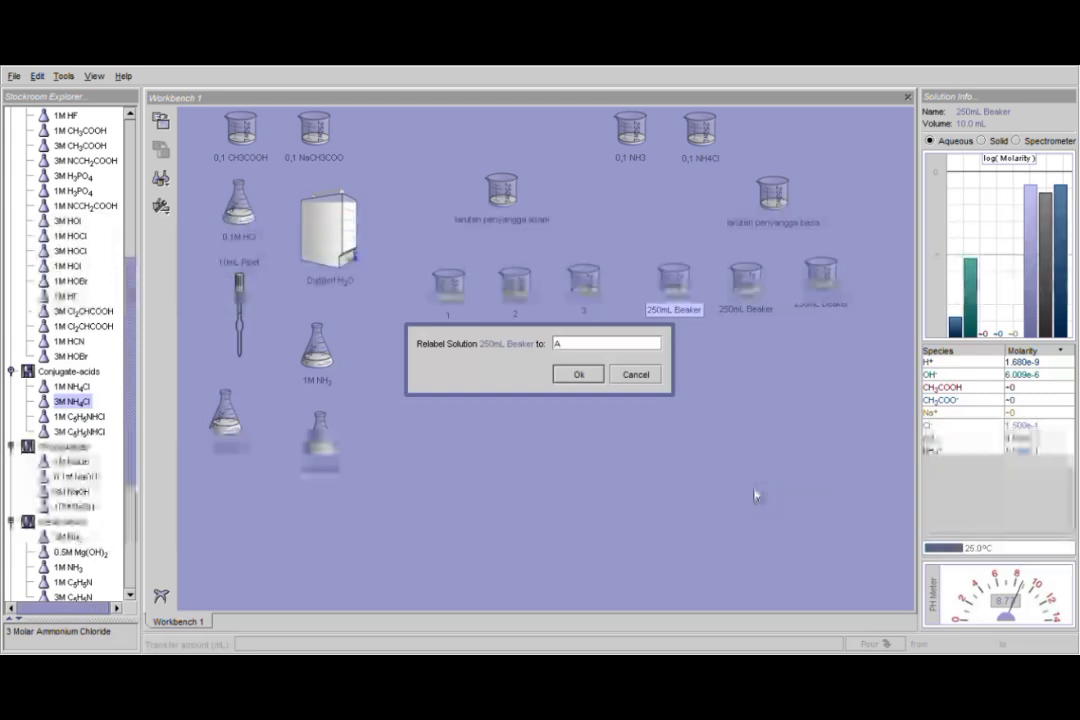
click(595, 382)
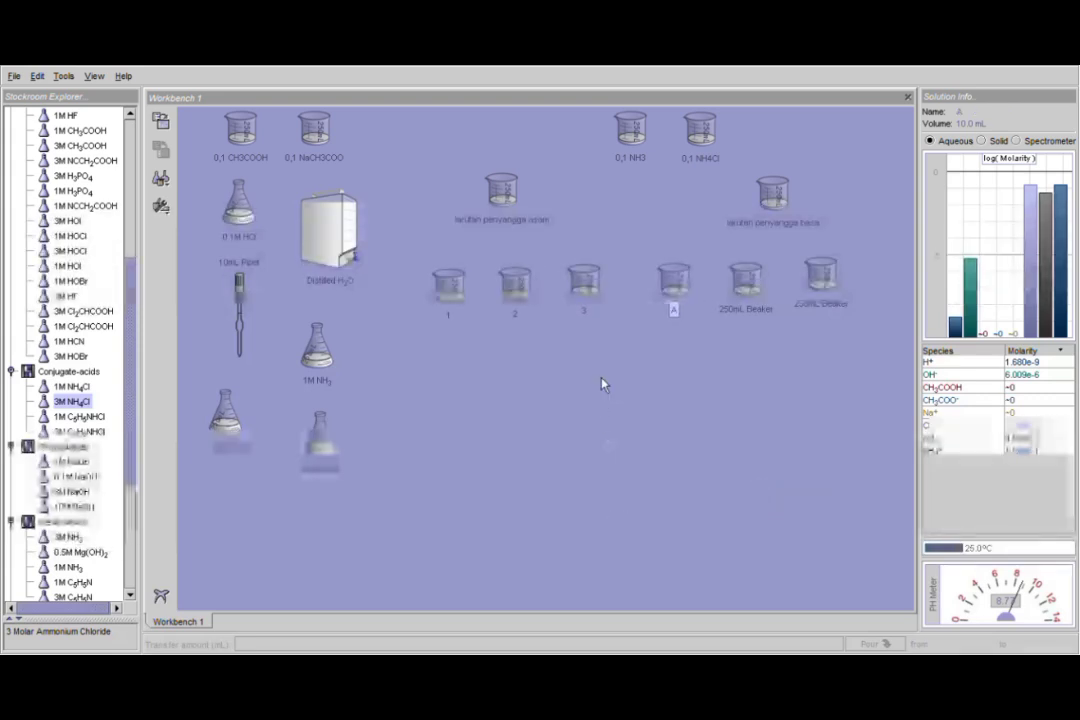
right_click(768, 318)
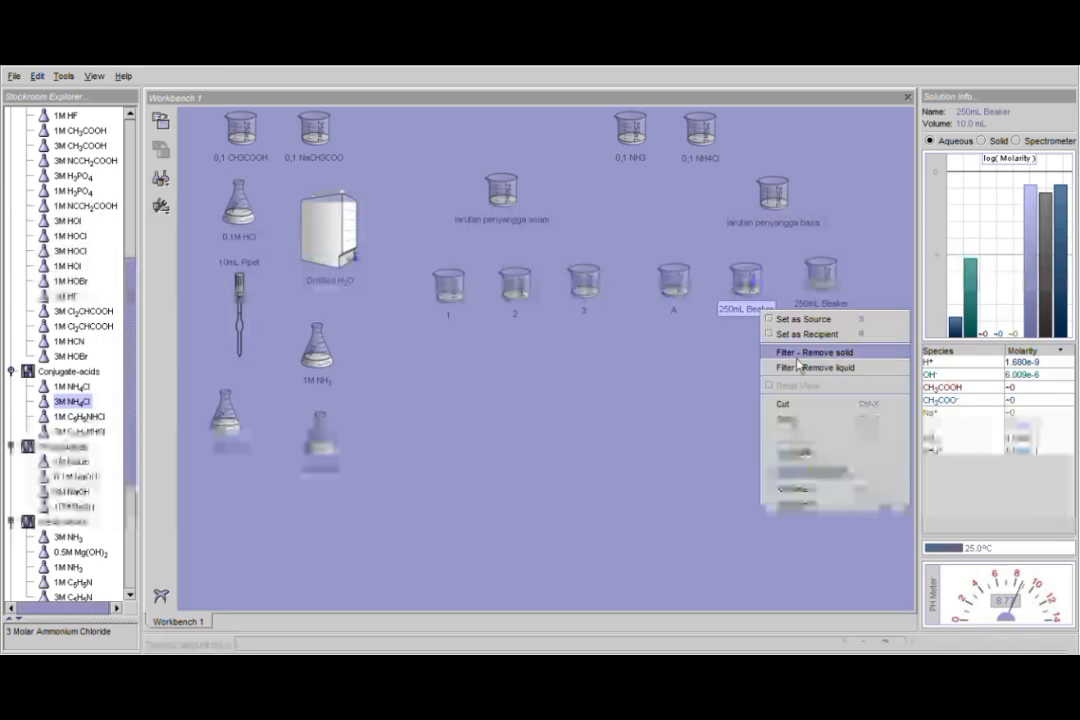
click(821, 497)
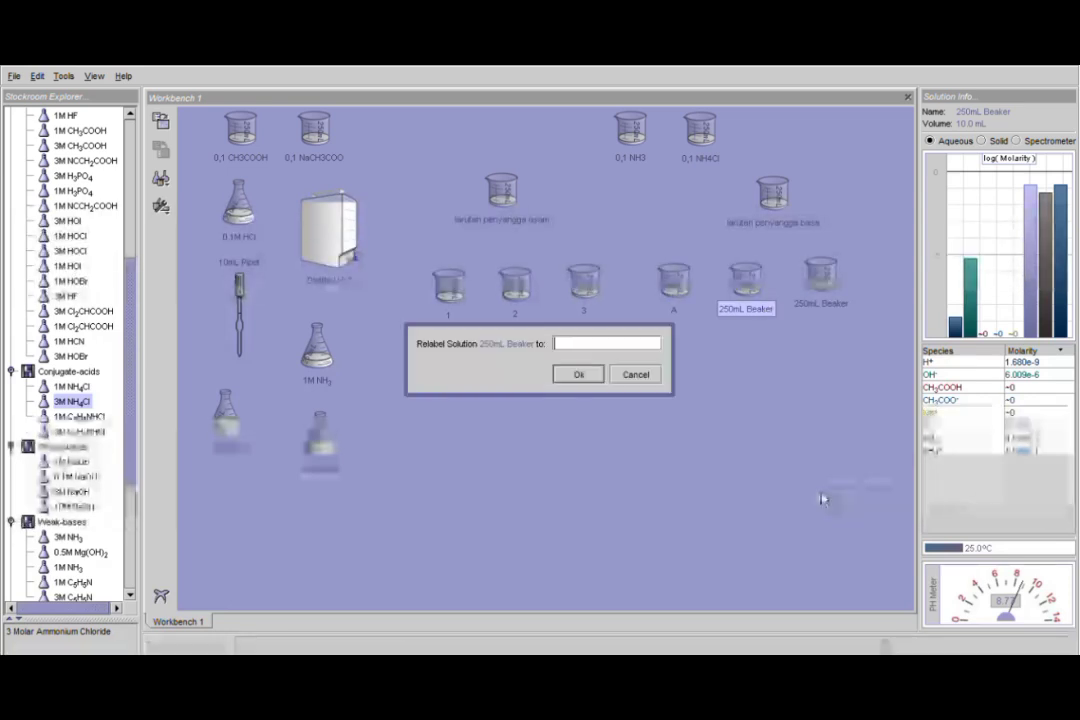
click(578, 374)
click(830, 311)
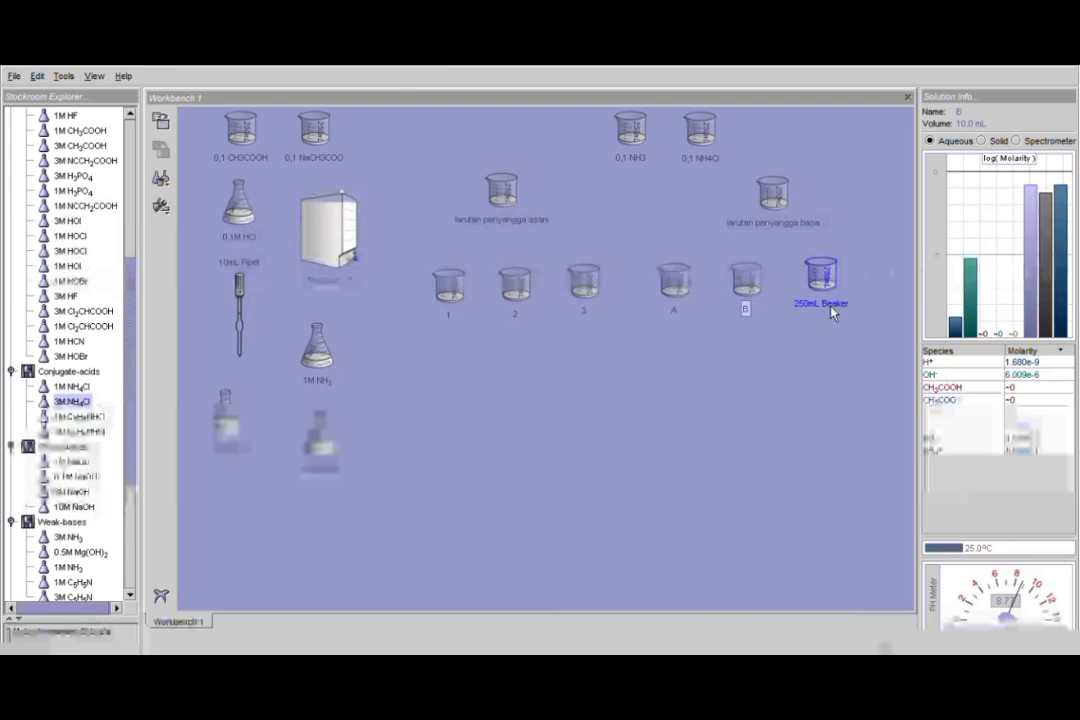
right_click(830, 311)
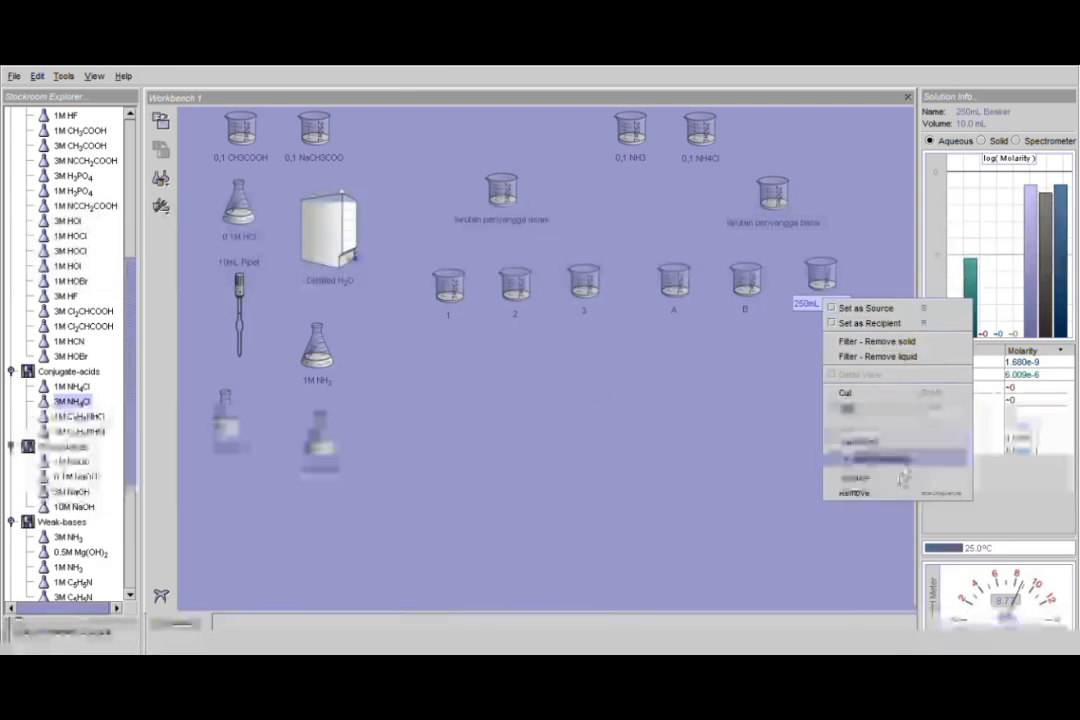
click(894, 493)
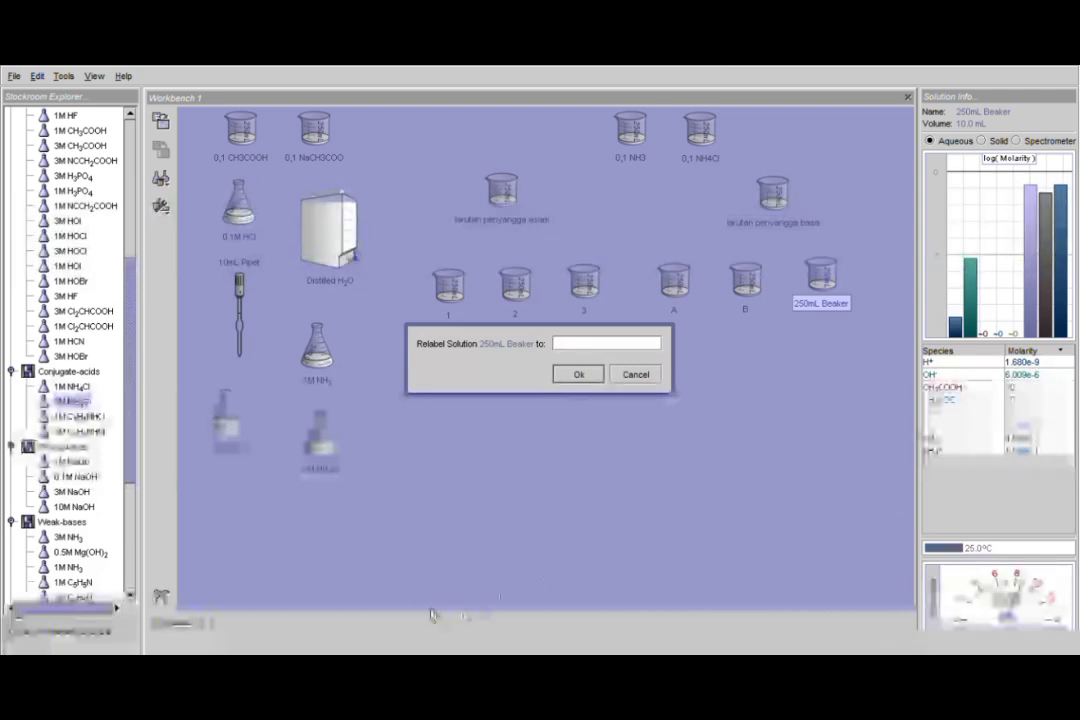
text(C)
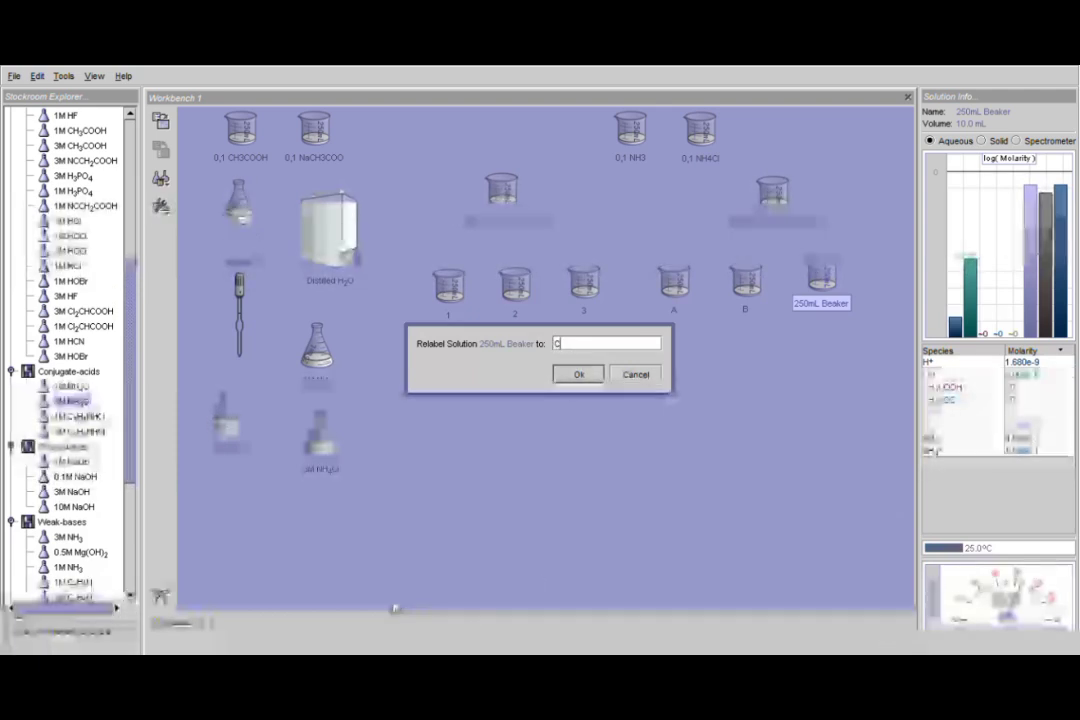
click(587, 377)
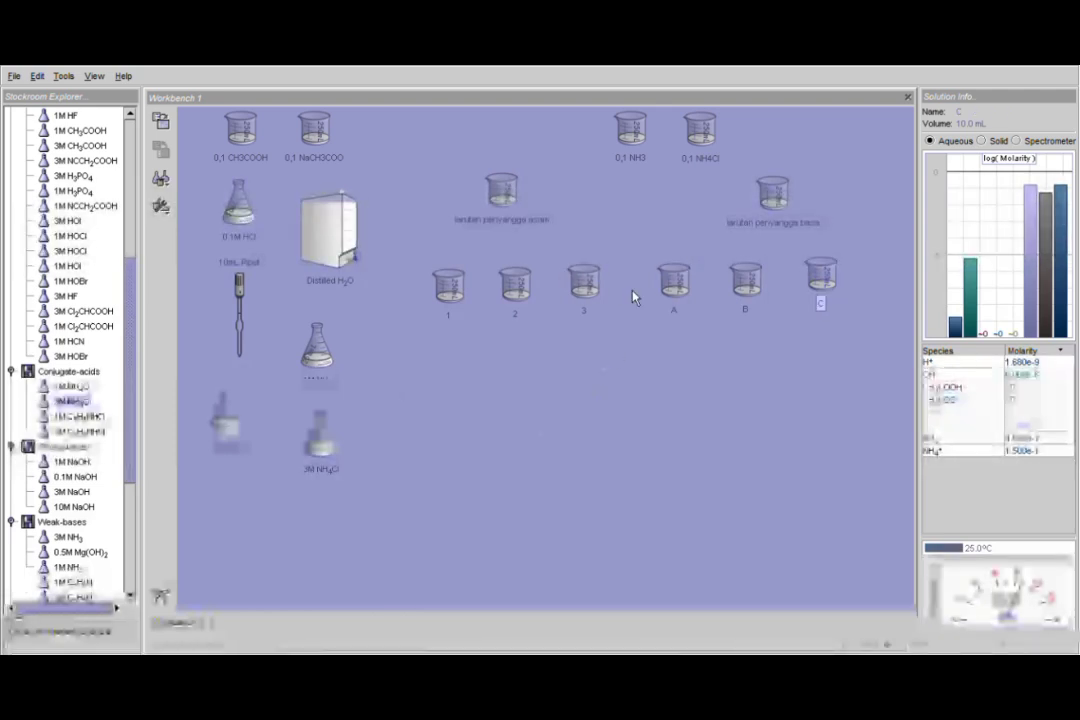
Step: Place the 10mL pipet in the 0.1M NaOH flask and withdraw 1 mL
drag(253, 360, 236, 382)
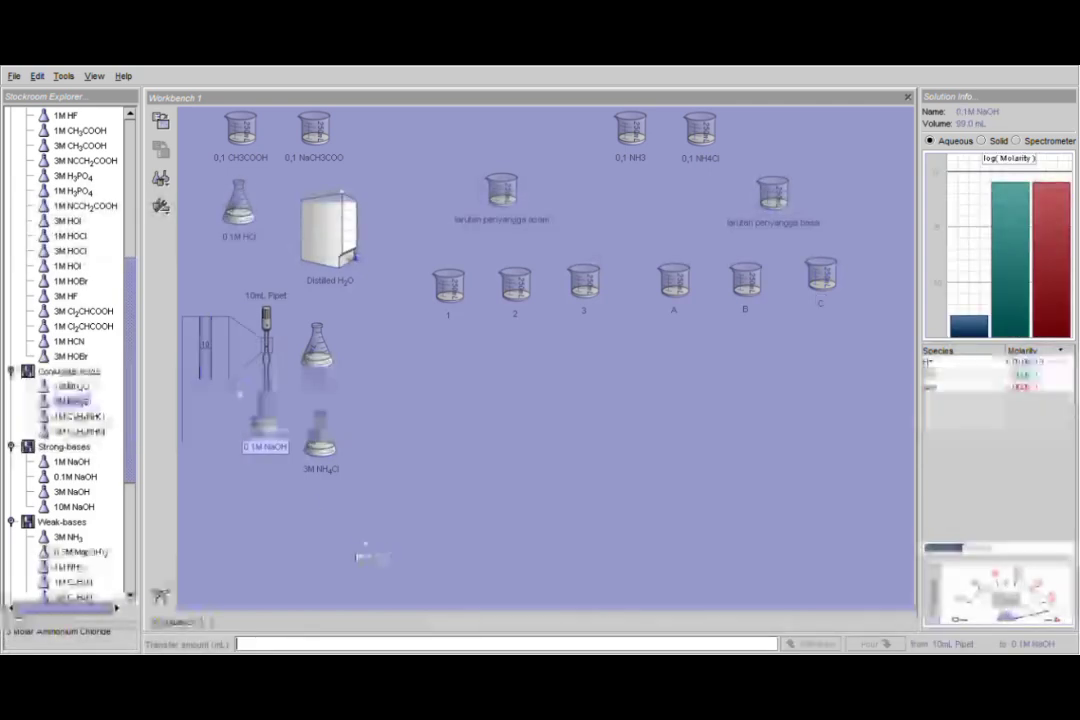
text(1)
click(815, 641)
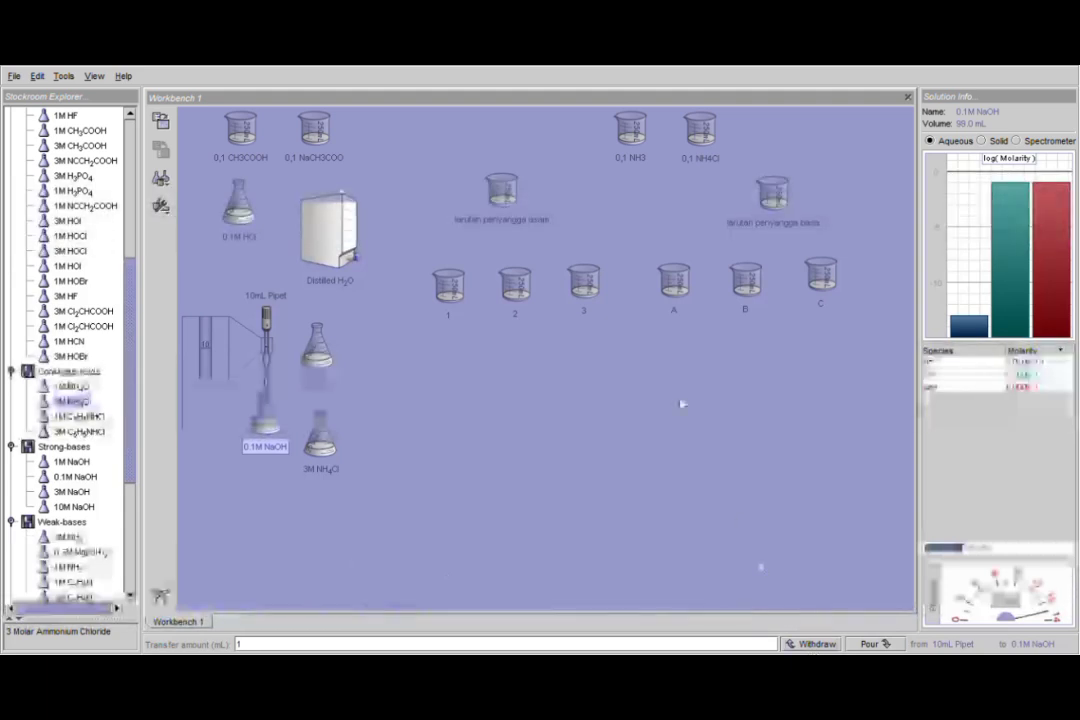
Step: Pour the 1 mL of NaOH from the pipet into beaker B, and return the pipet and beaker B to their places
drag(760, 290, 766, 347)
drag(265, 330, 752, 330)
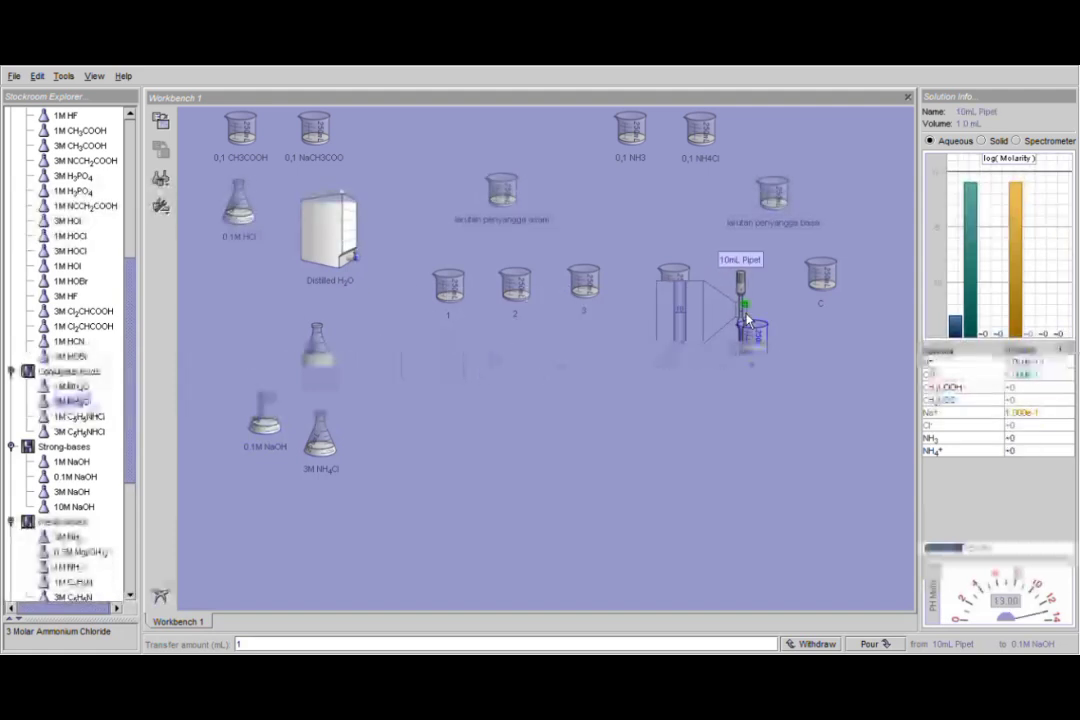
click(360, 644)
text(1)
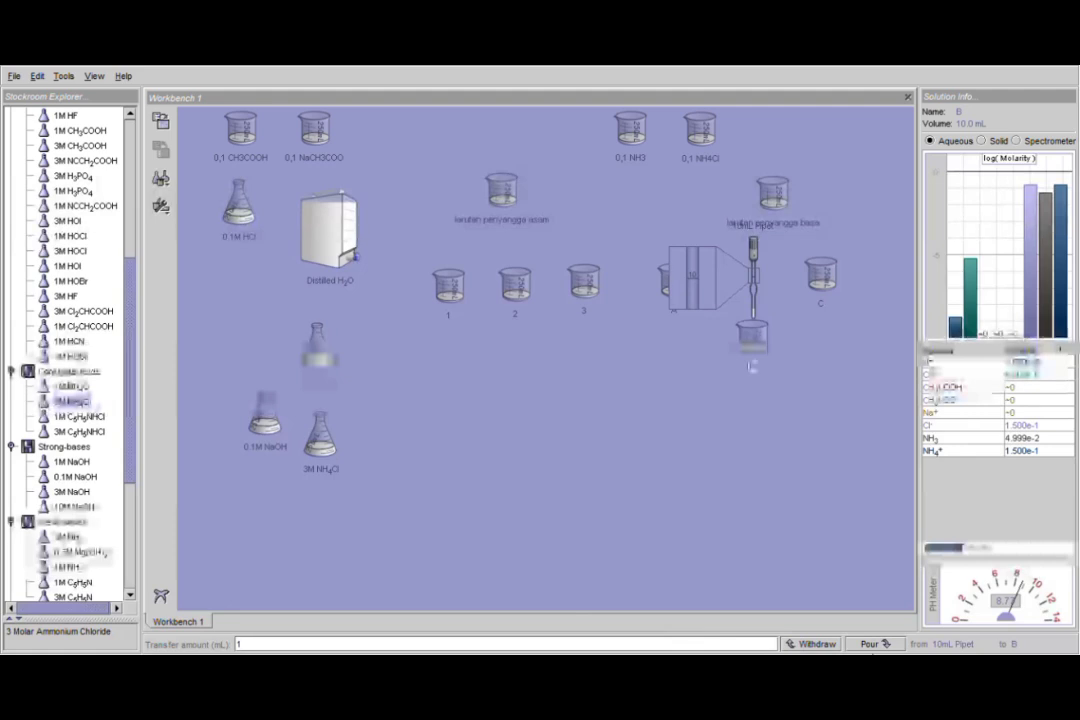
click(870, 645)
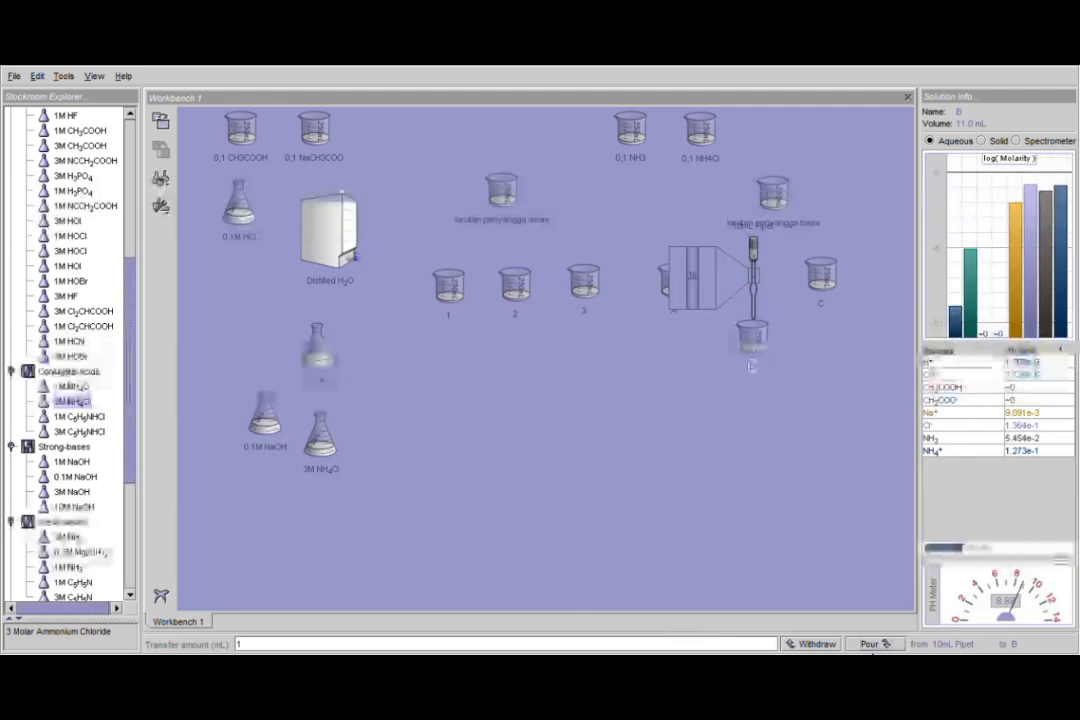
drag(760, 287, 265, 300)
drag(760, 343, 760, 287)
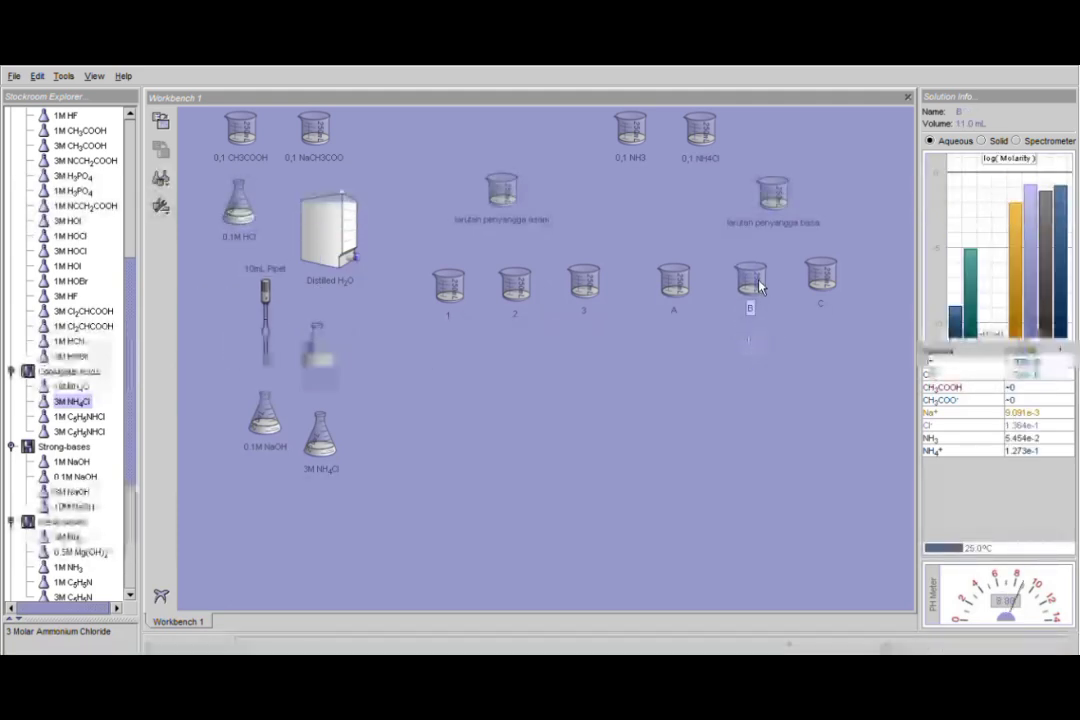
Step: Set beaker A below its row, draw 0.1M HCl into the 10mL pipet, and pour 1 mL of it into beaker A
drag(673, 283, 675, 342)
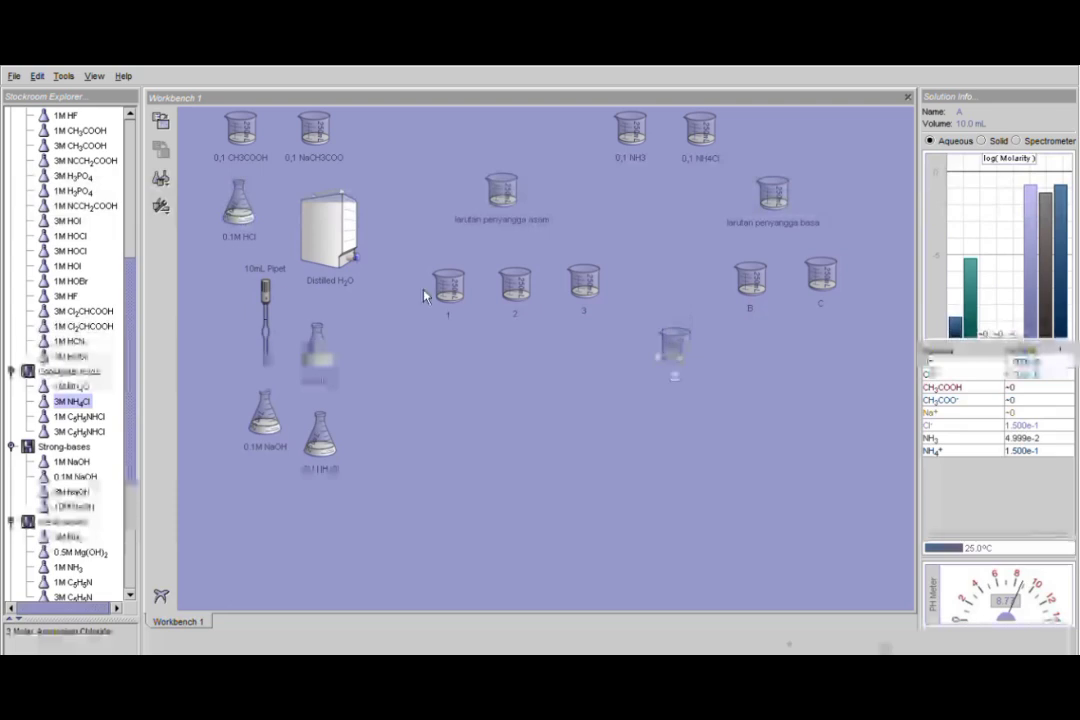
drag(238, 205, 440, 416)
mouse_move(270, 325)
mouse_down()
mouse_move(418, 345)
mouse_move(438, 372)
mouse_up()
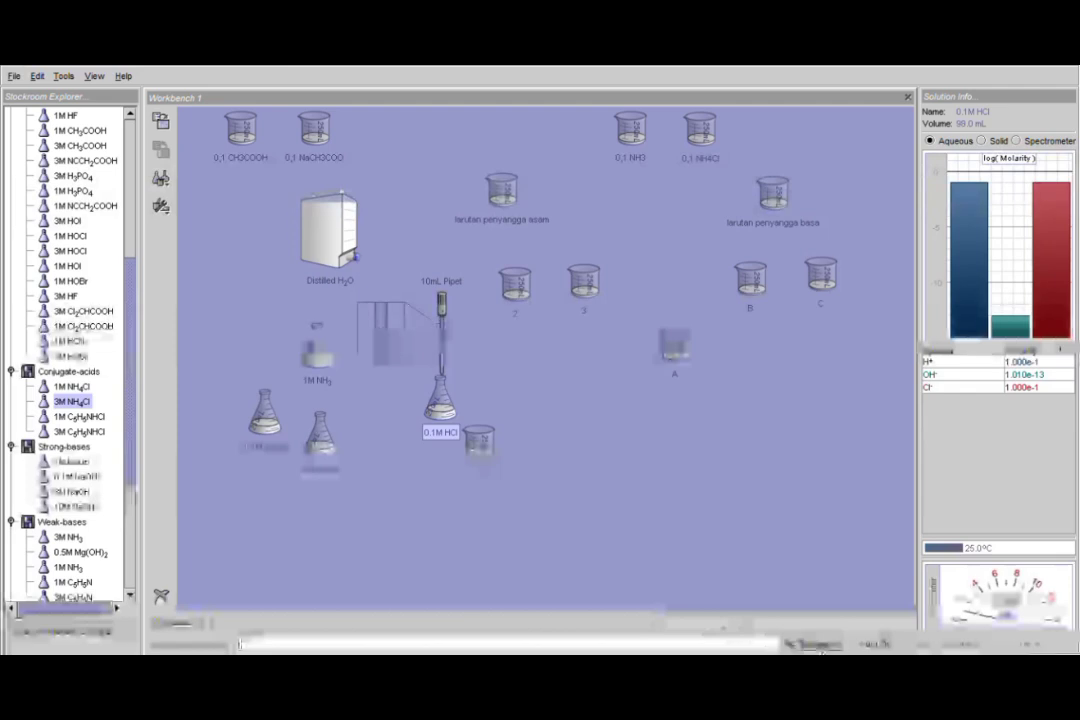
drag(441, 310, 680, 300)
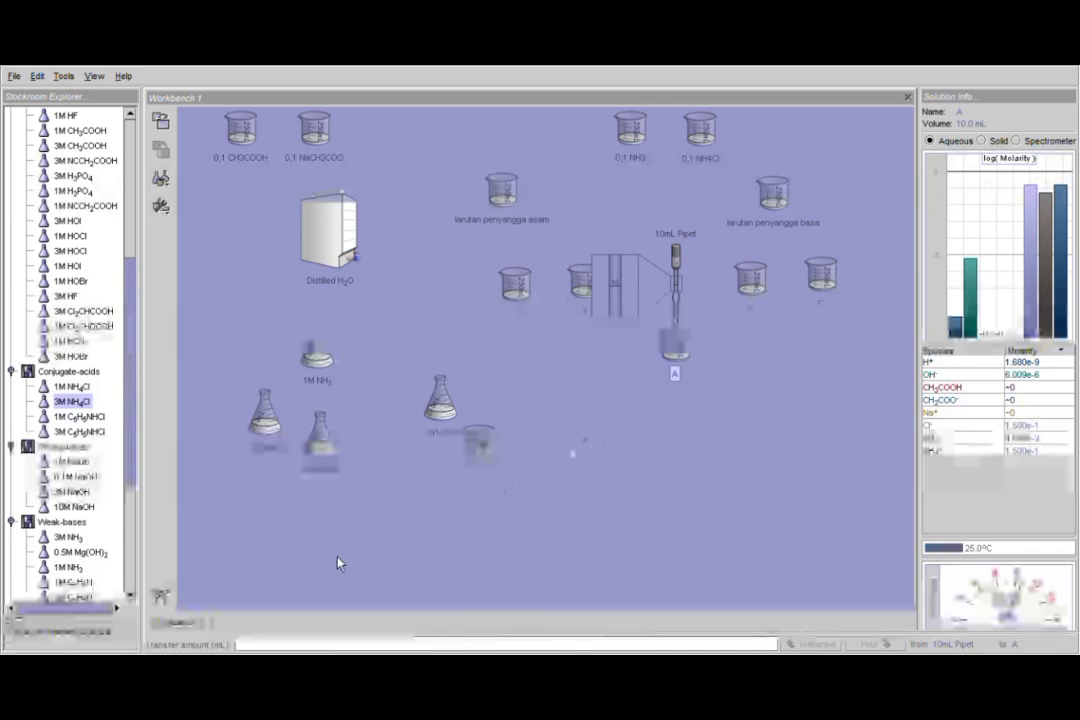
text(1)
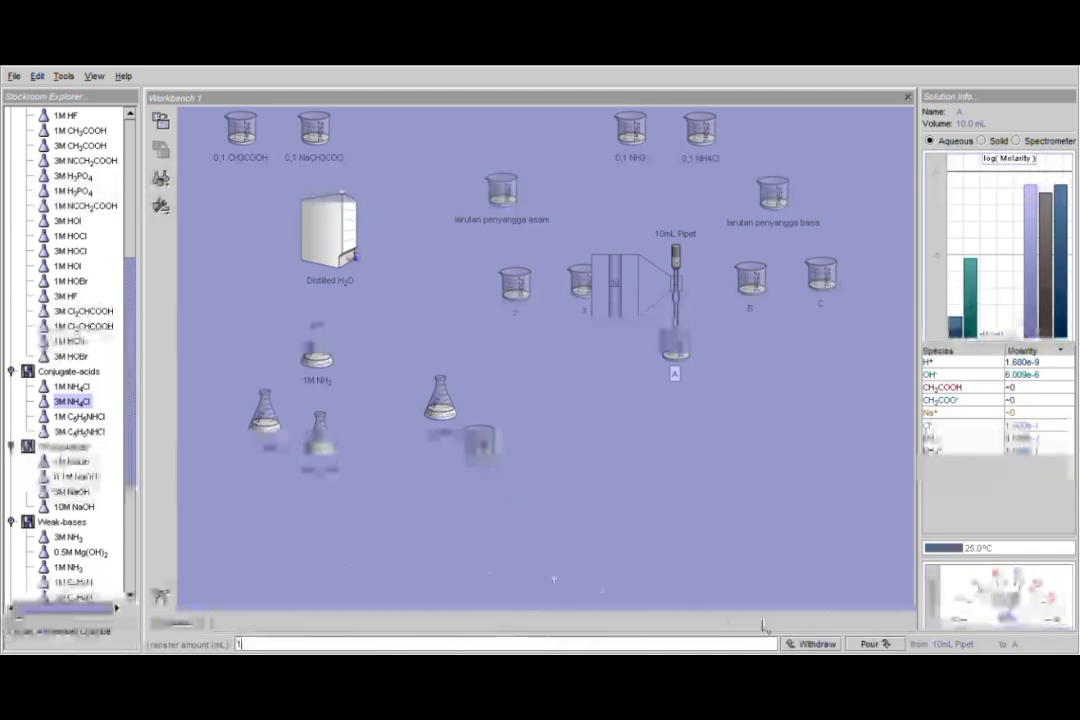
click(870, 644)
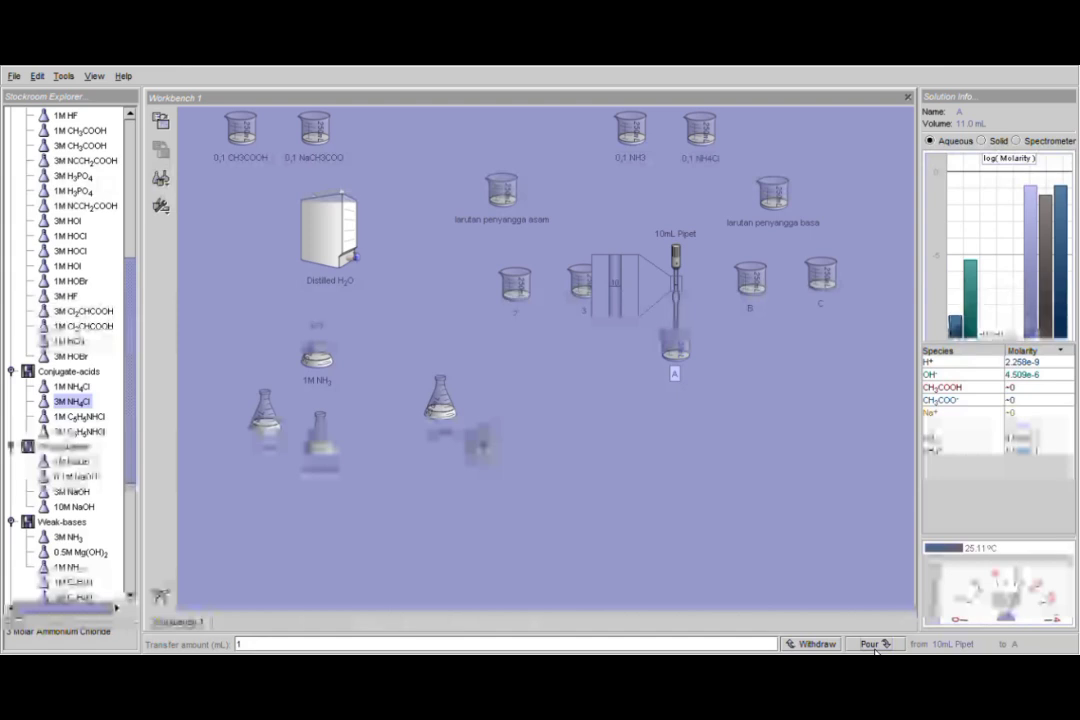
Step: Move the 10mL pipet beside the acidic buffer portions and put beaker 1 back in its row
drag(684, 305, 428, 290)
drag(487, 442, 470, 288)
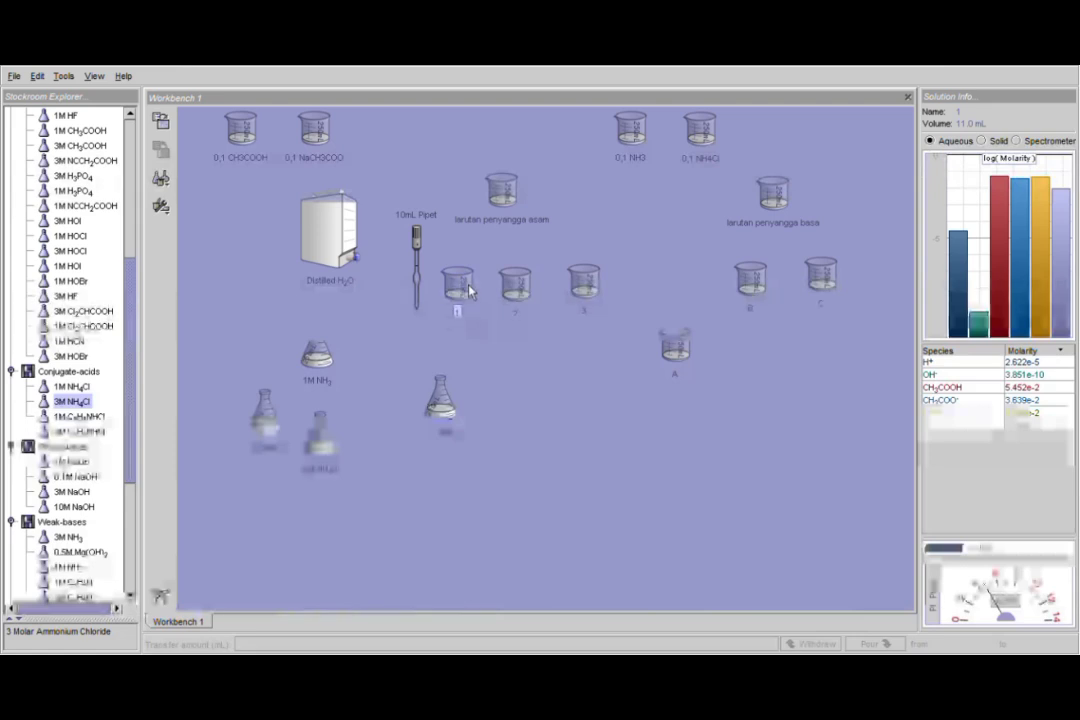
click(365, 240)
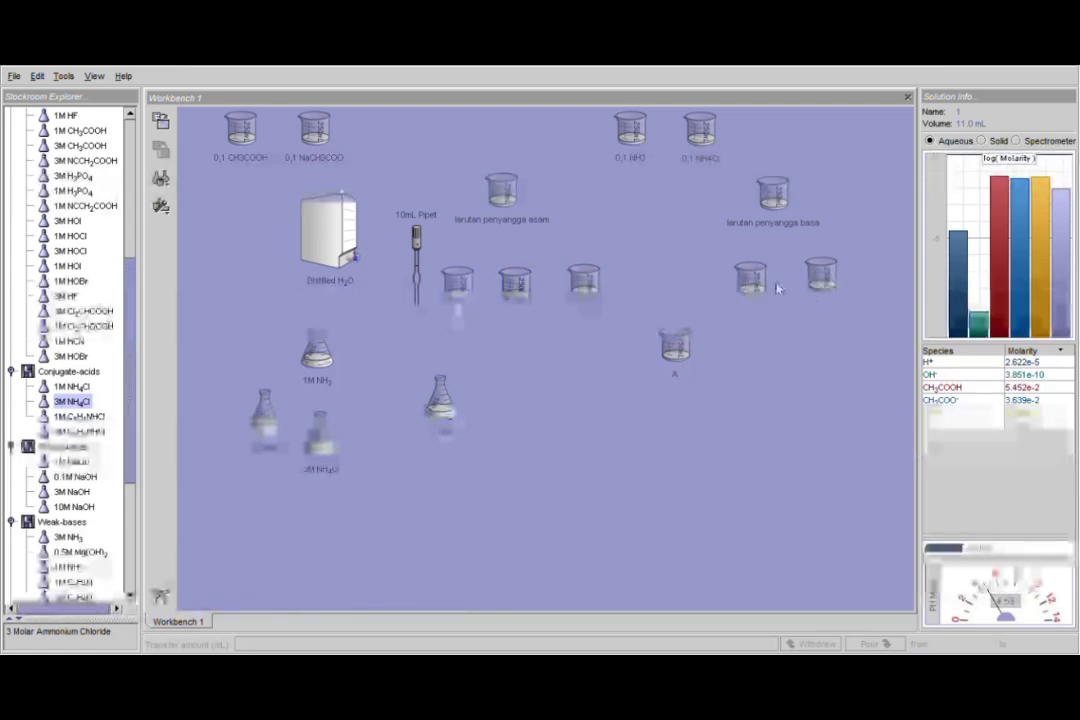
Step: Set beaker C below its row and pour 10 mL of distilled water into it
drag(843, 294, 848, 405)
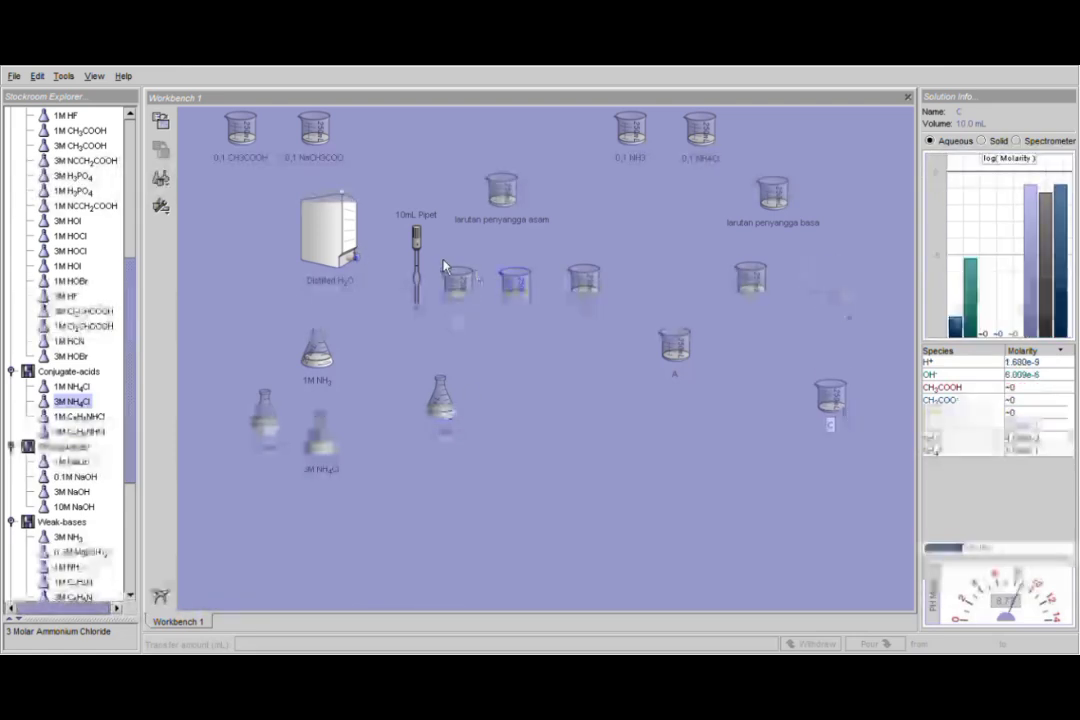
drag(335, 235, 834, 356)
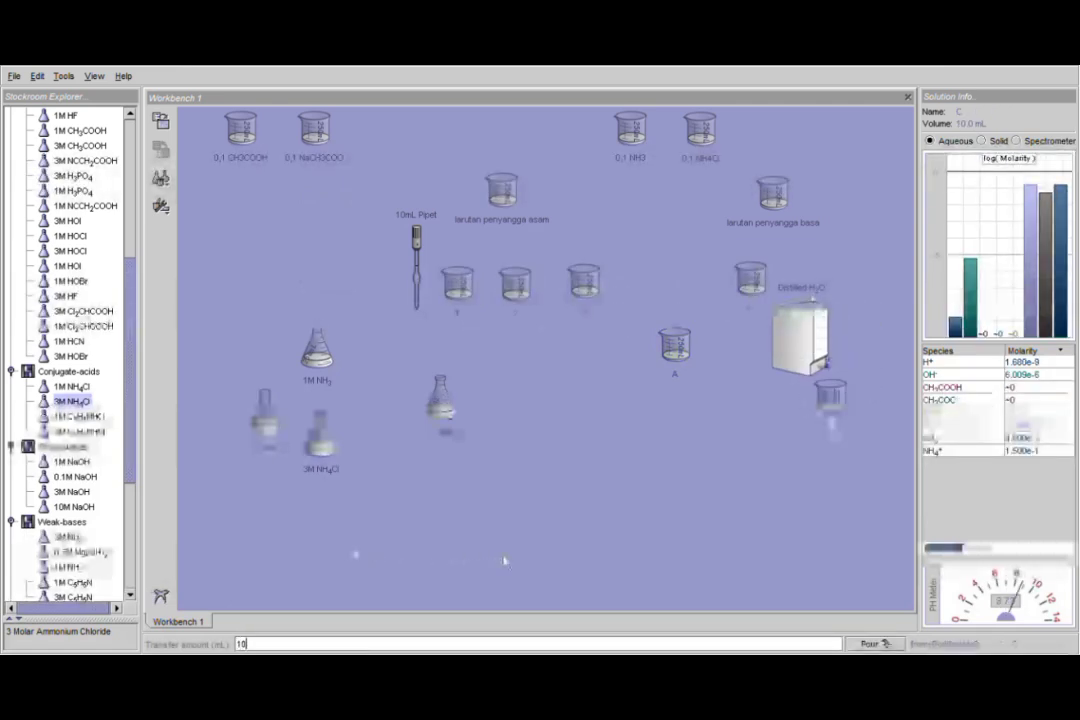
click(870, 643)
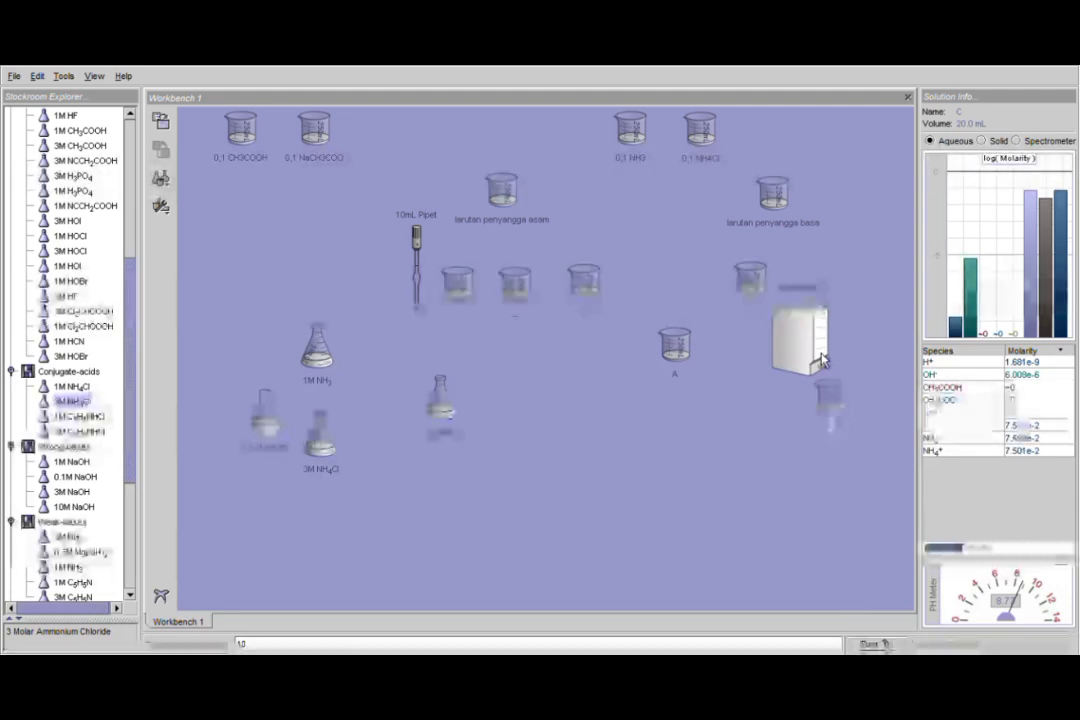
Step: Return the distilled water and 0.1M HCl to the reagent area and put beakers C and A back in their row
drag(820, 360, 323, 247)
drag(455, 410, 245, 250)
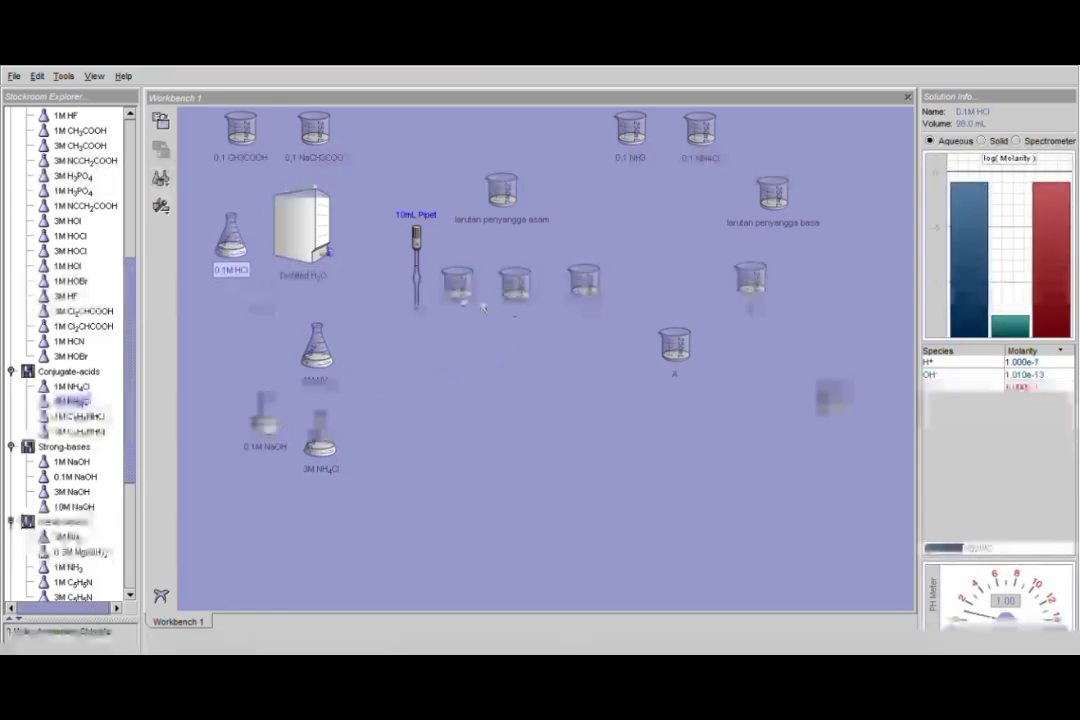
drag(832, 390, 823, 296)
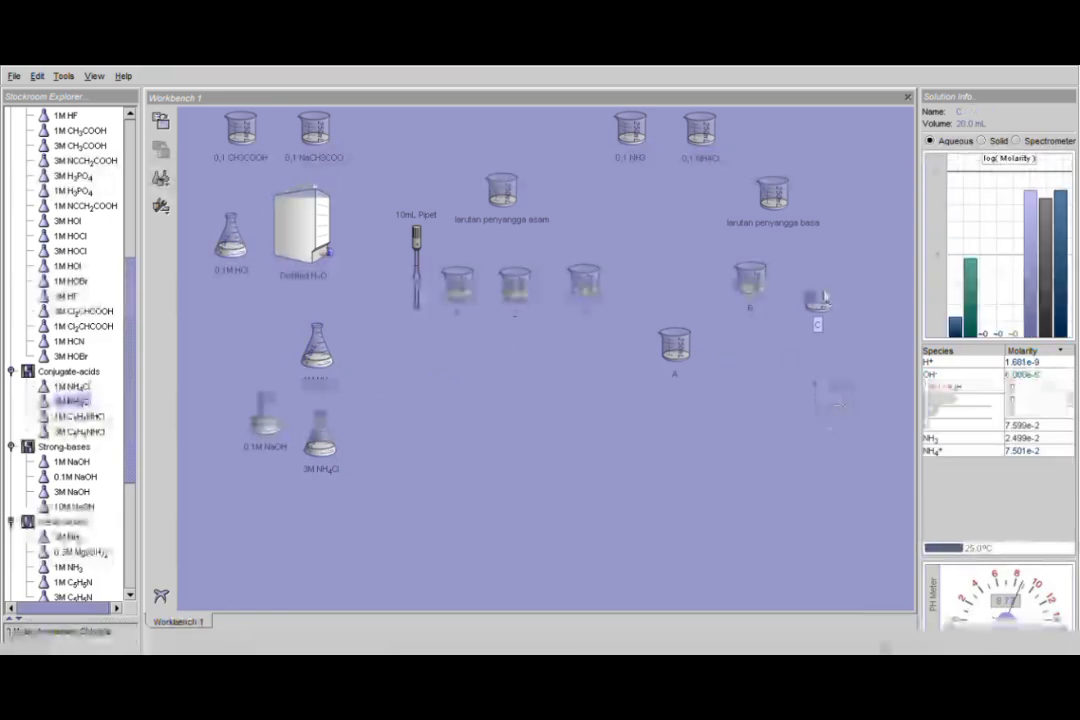
drag(680, 352, 702, 312)
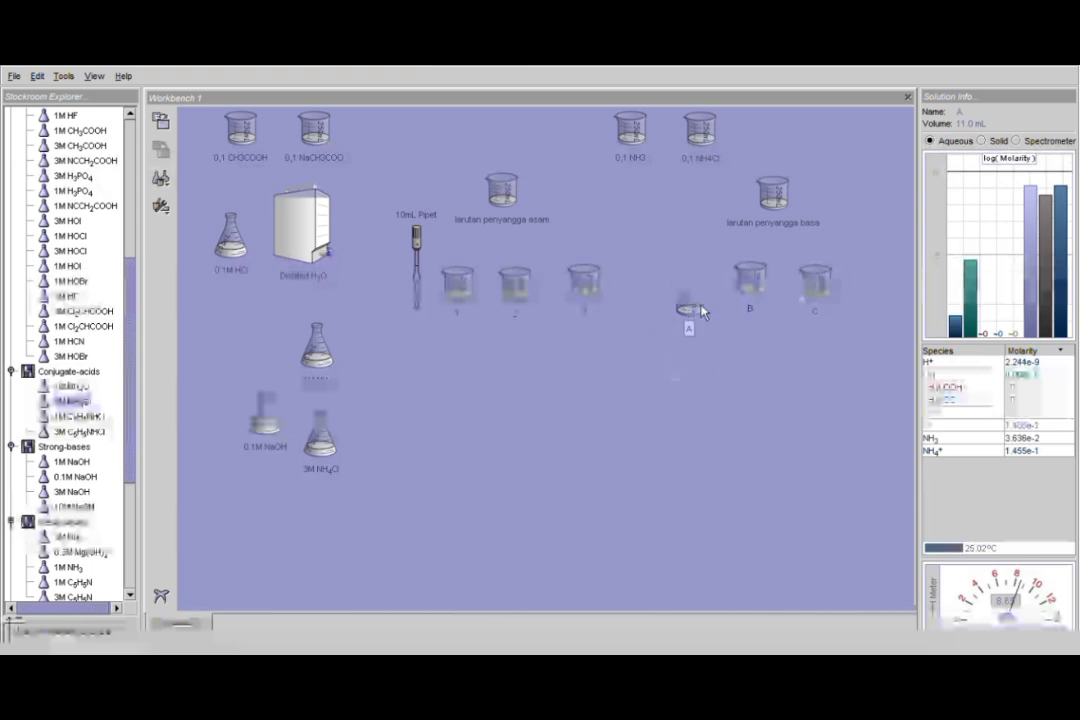
Step: Check the pH of "larutan penyangga basa" and of beakers A, B and C
click(783, 196)
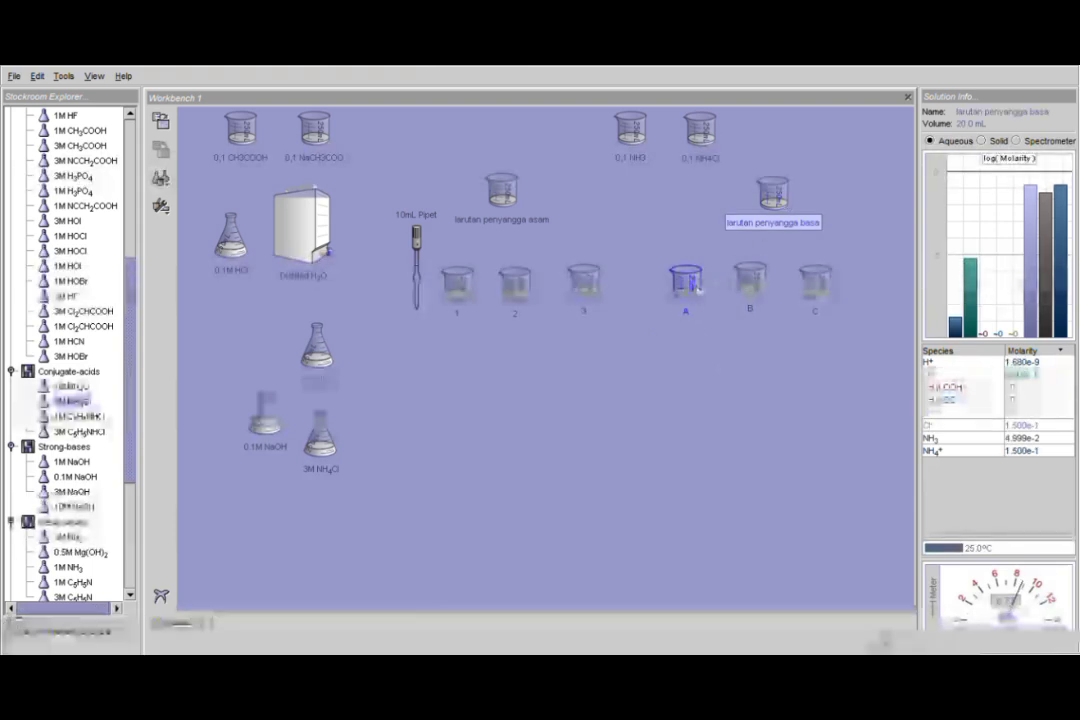
click(690, 288)
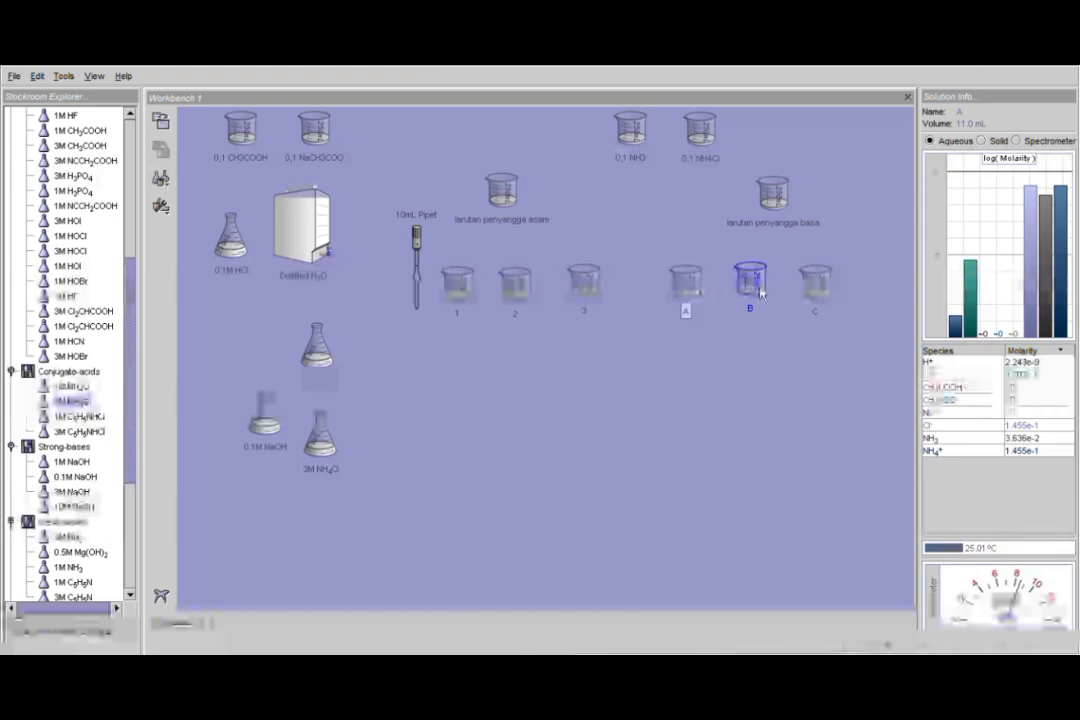
click(755, 285)
click(816, 290)
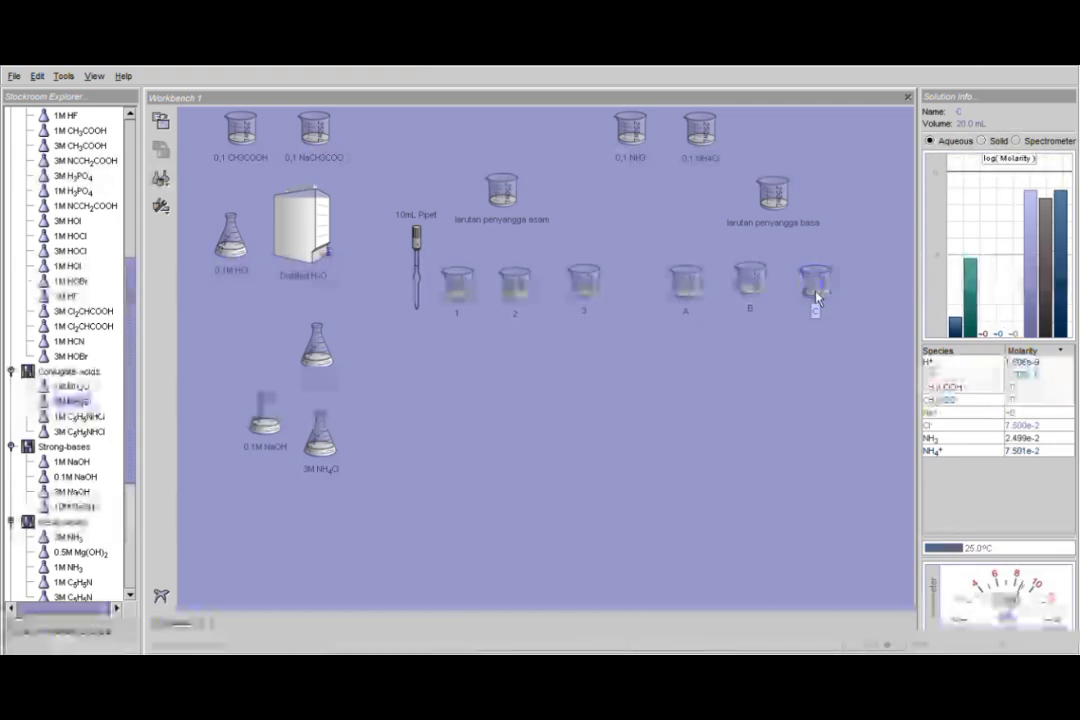
Step: Check the pH of "larutan penyangga asam" and of beakers 1, 2 and 3
click(510, 215)
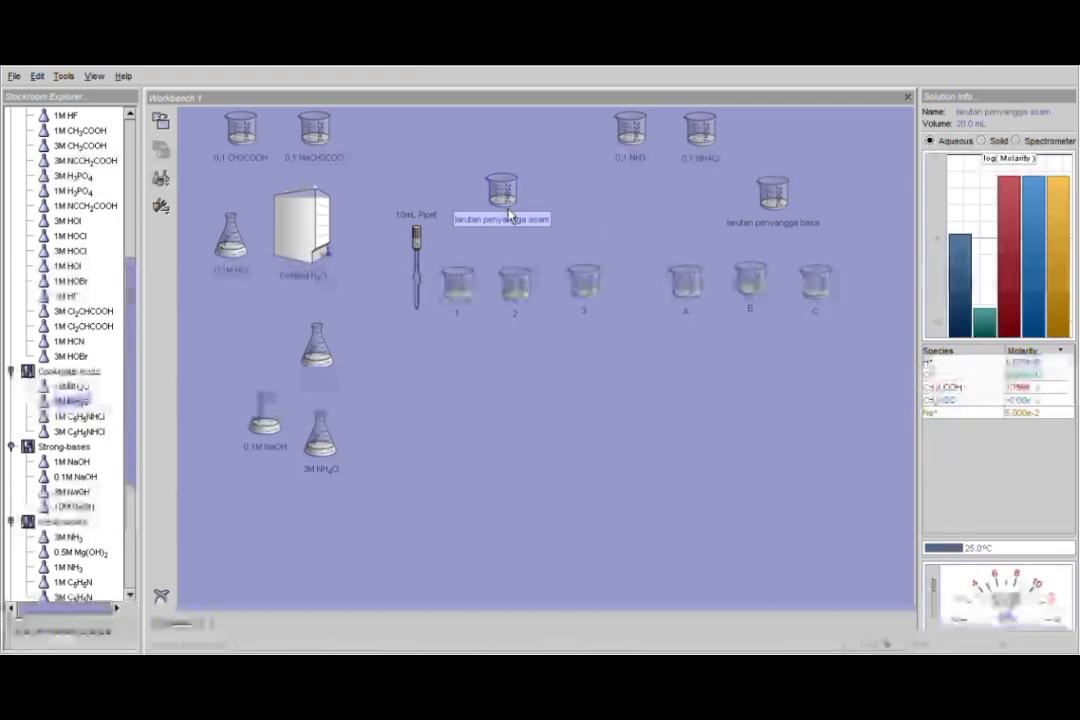
click(459, 300)
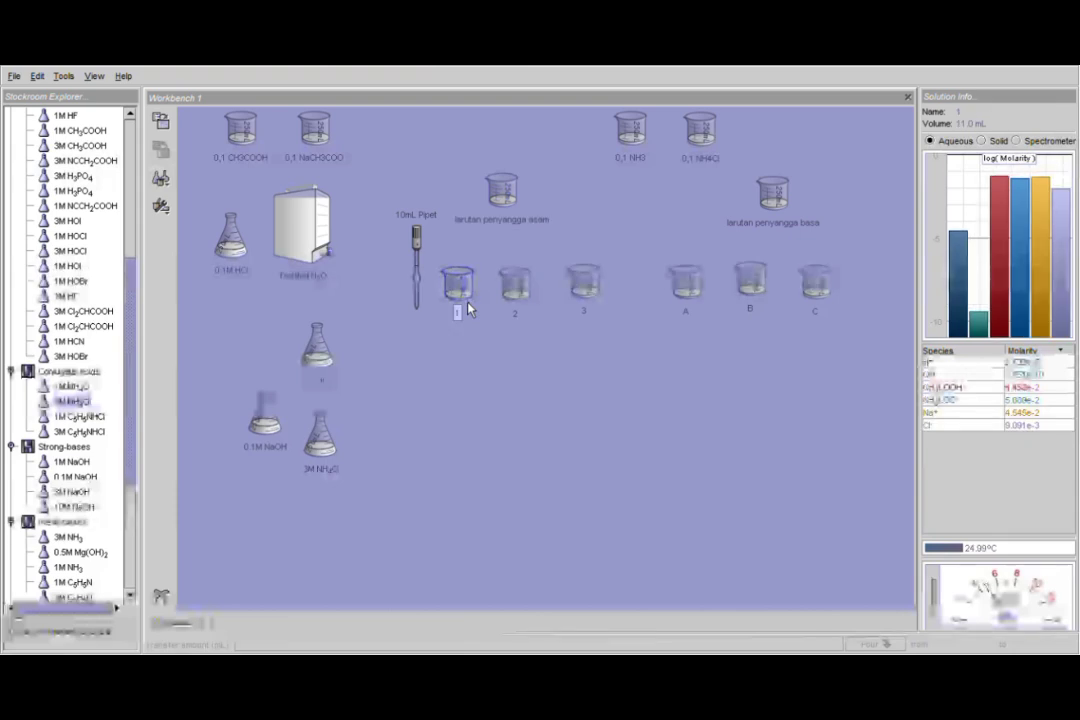
click(522, 303)
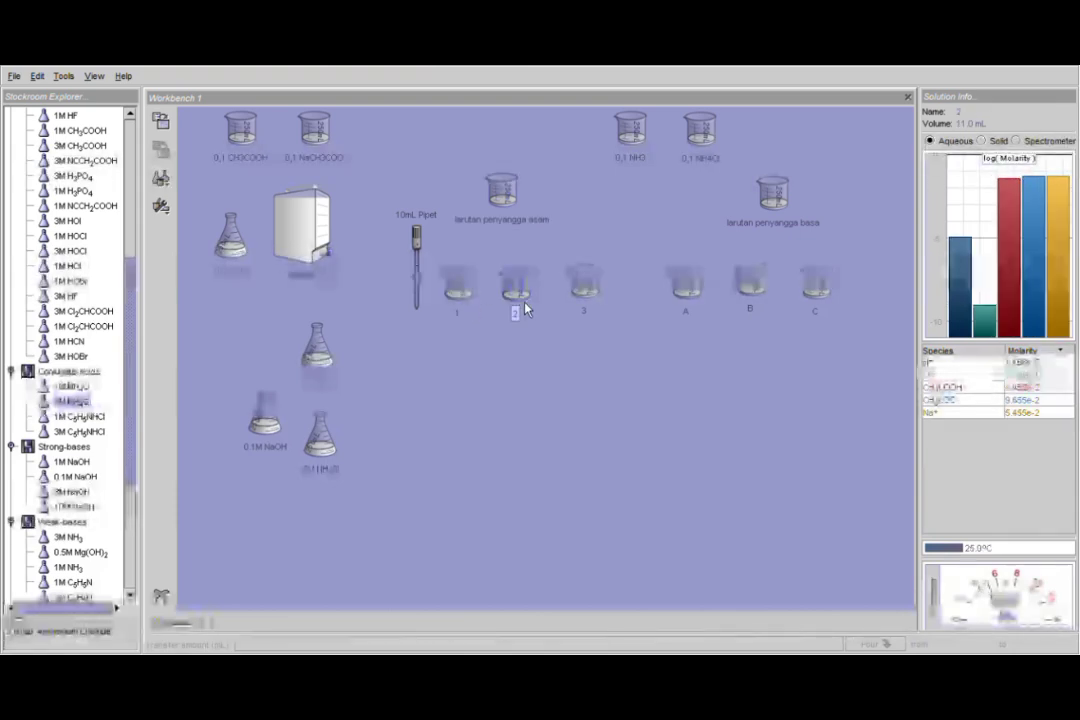
click(594, 306)
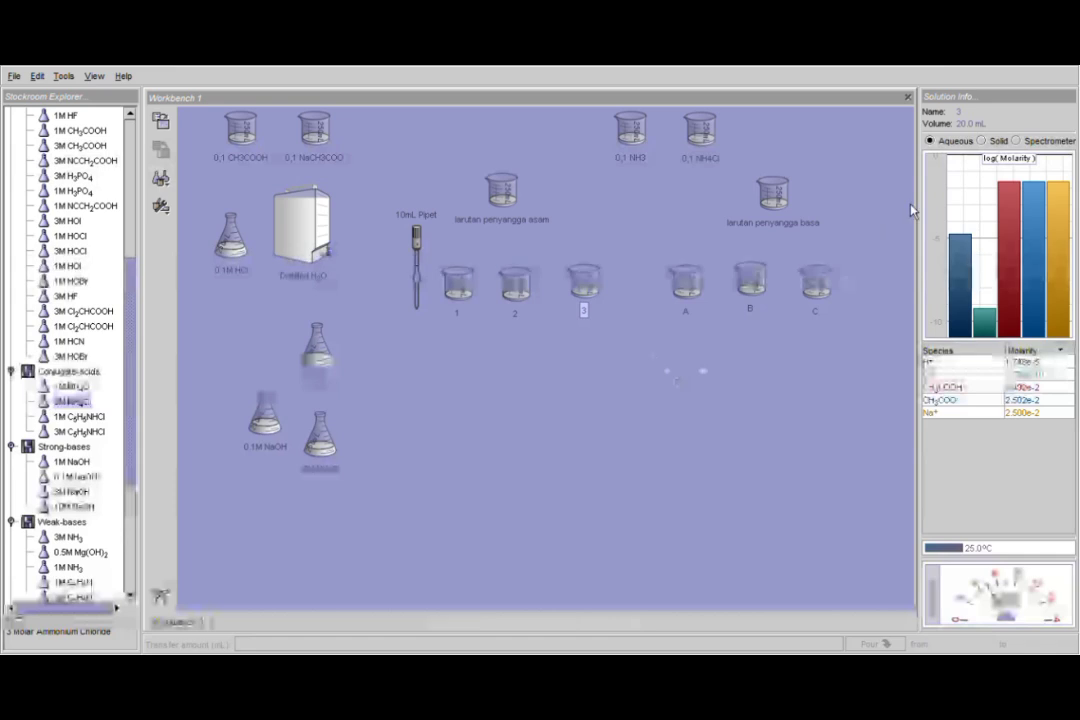
Step: Recheck the pH of the basic portions A to C, the acidic buffer, and the acidic portions 1 to 3
click(686, 284)
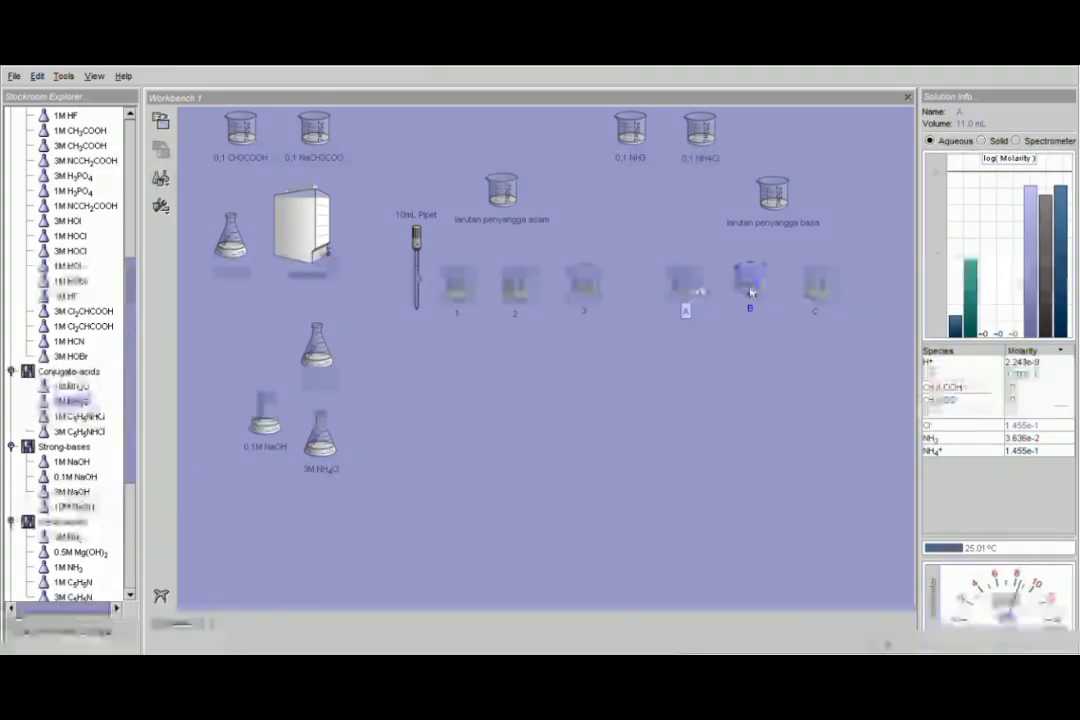
click(816, 293)
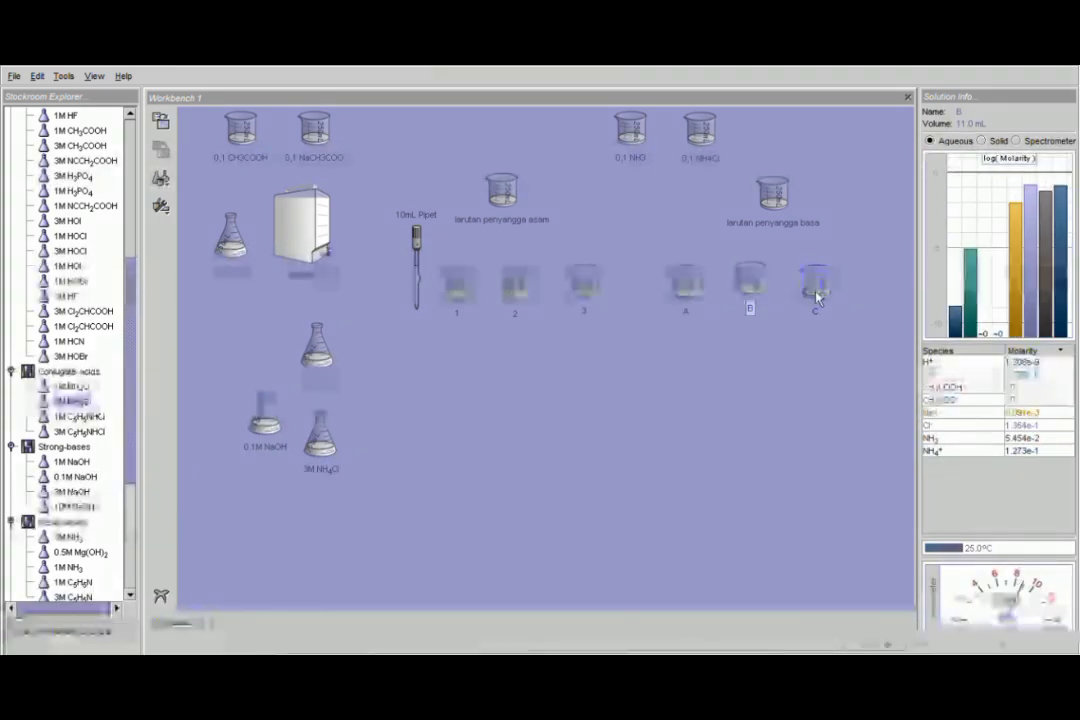
click(508, 210)
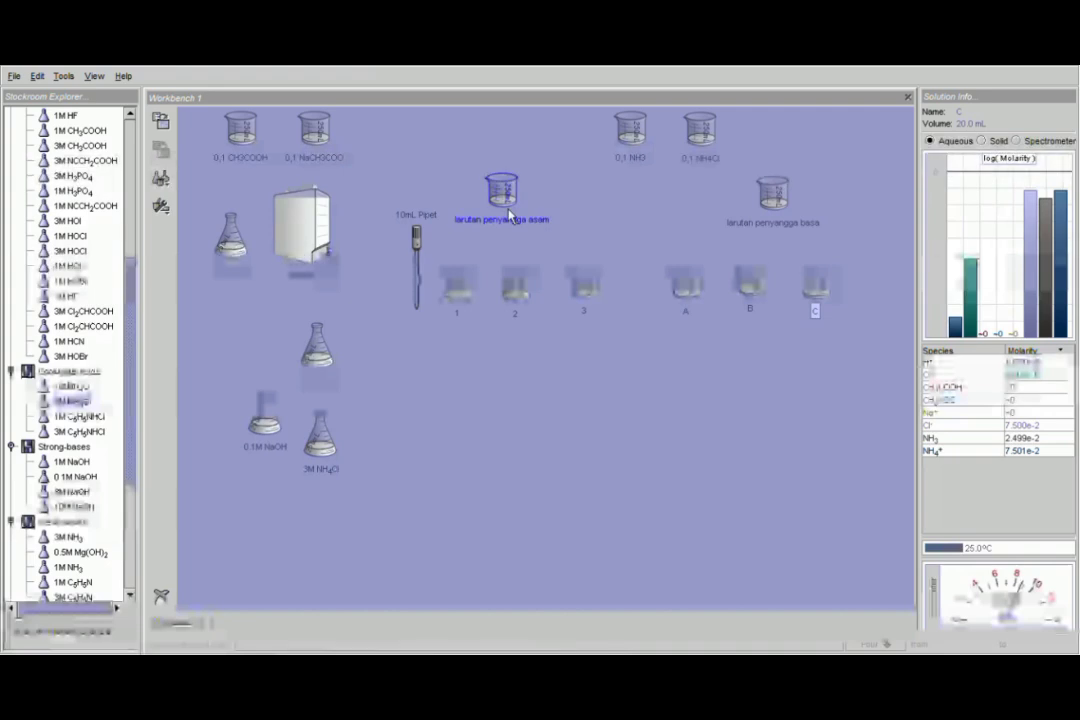
drag(416, 250, 458, 284)
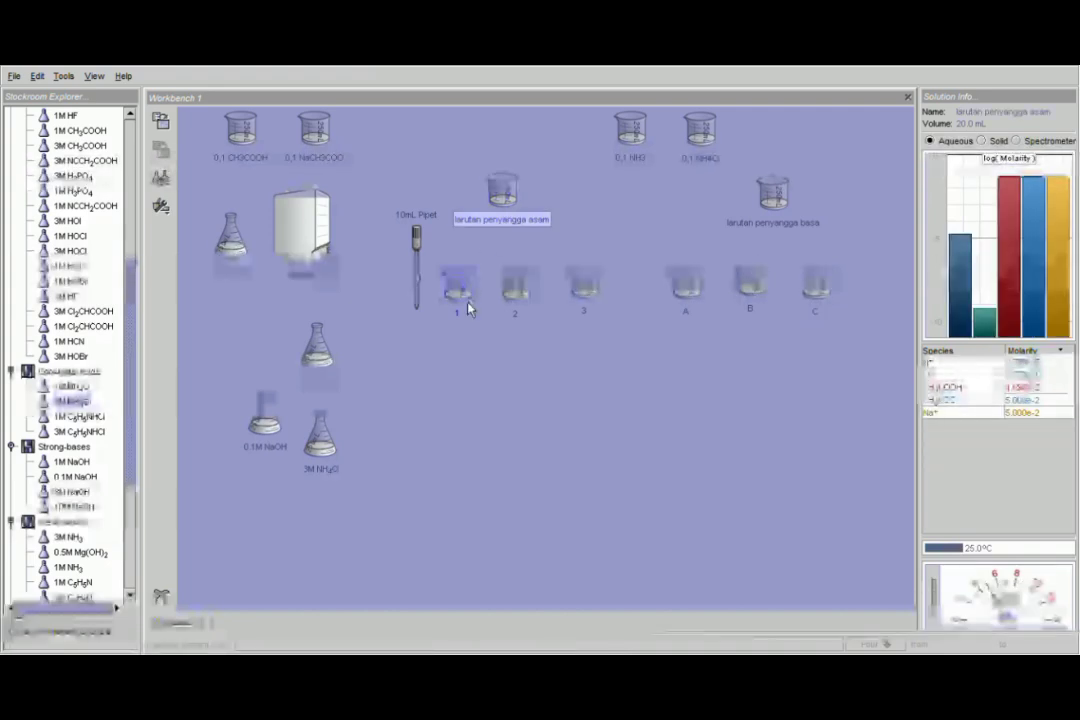
click(521, 305)
click(592, 305)
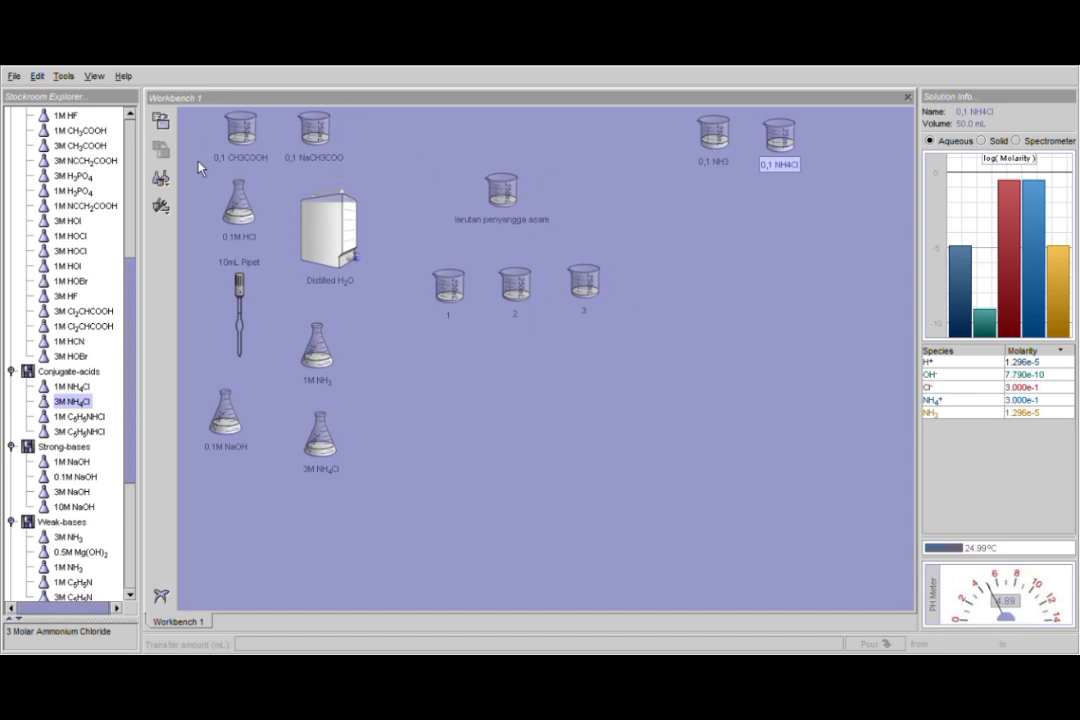
Step: Add a 250mL beaker, place it below the 0,1 NH3 and 0,1 NH4Cl beakers, and select the 0,1 NH3 beaker
click(170, 192)
mouse_move(195, 203)
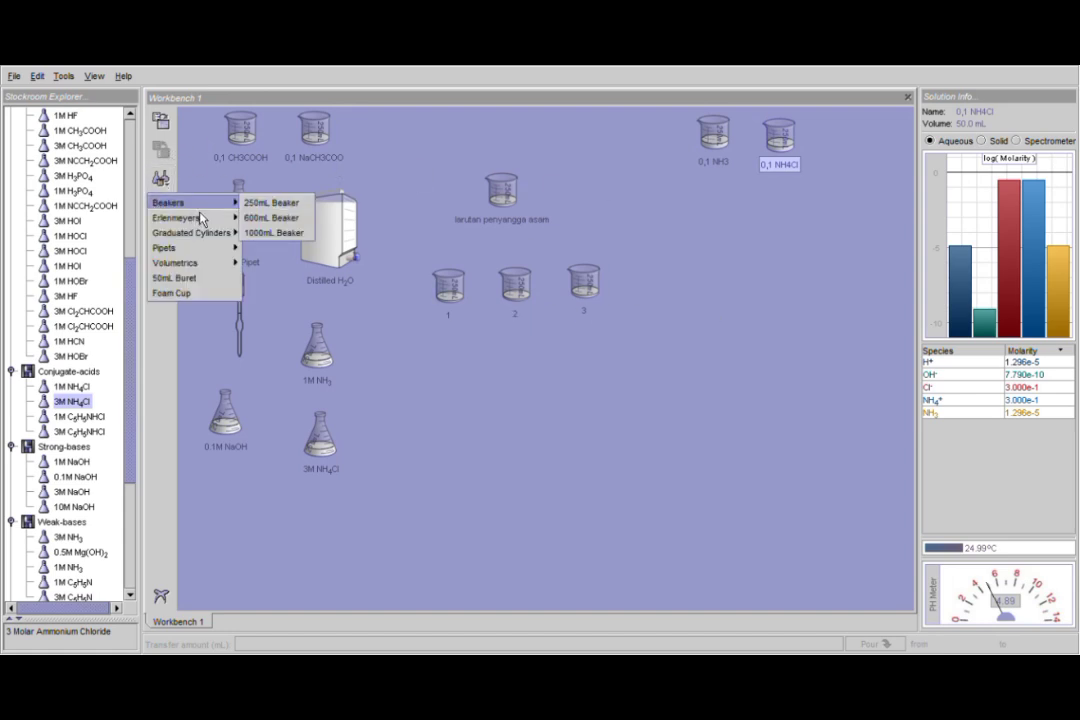
click(272, 203)
drag(388, 157, 742, 234)
click(714, 130)
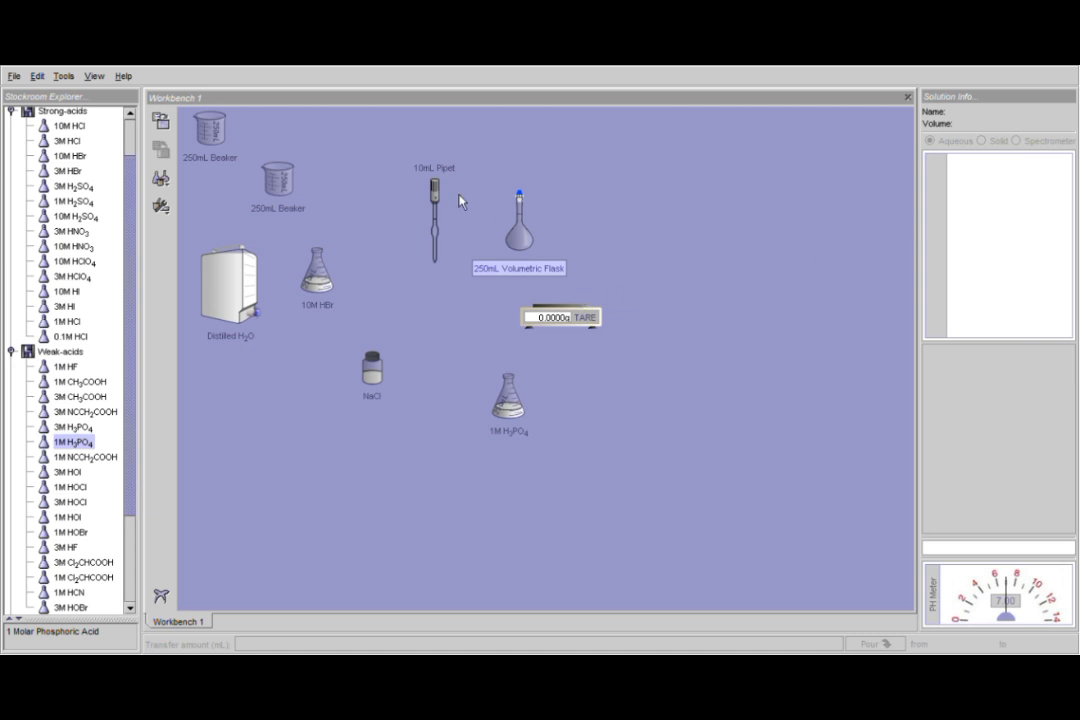
Step: Remove the 250mL volumetric flask and the balance from the workbench, and select the 10mL pipet together with the 1M H3PO4 flask
click(527, 199)
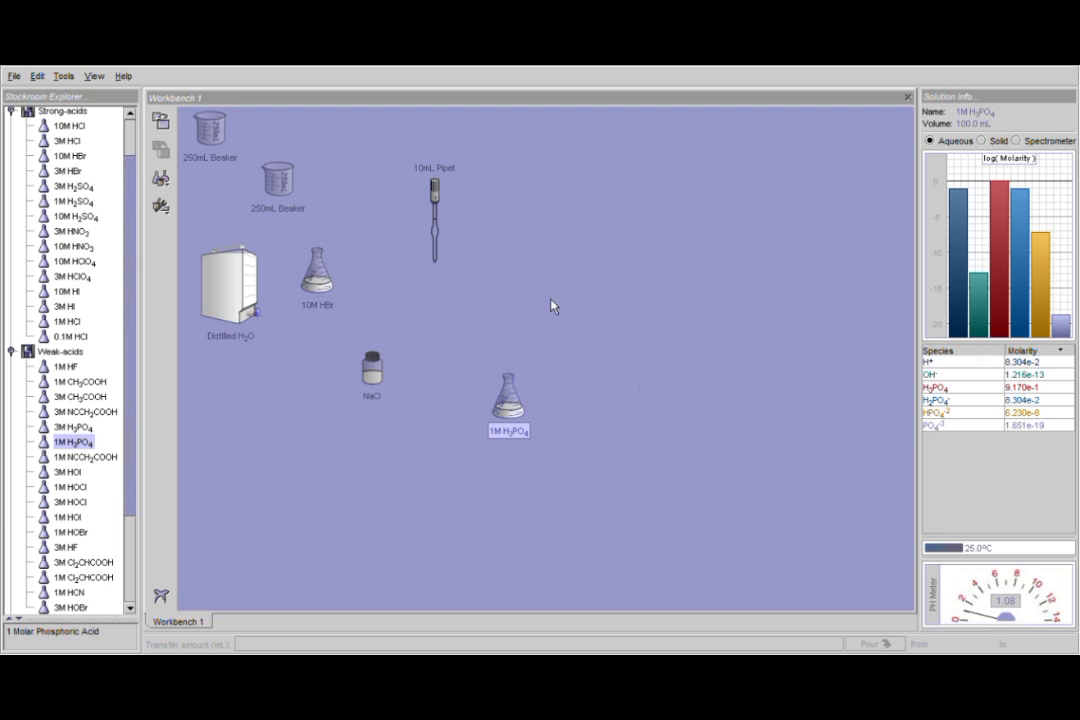
drag(394, 208, 465, 256)
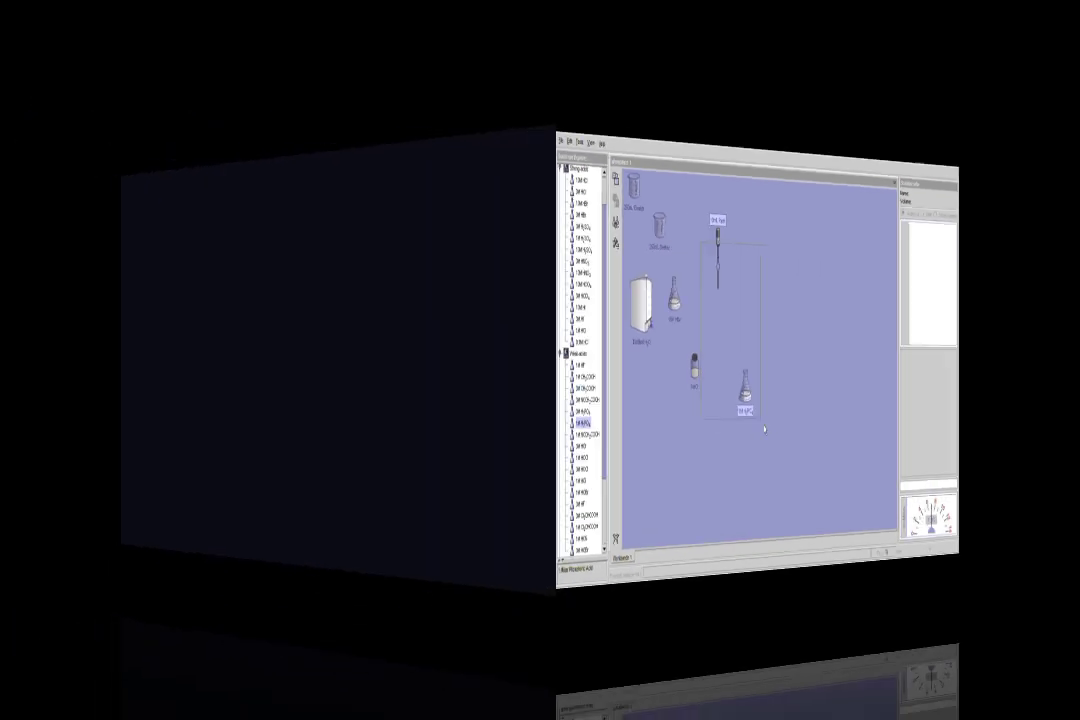